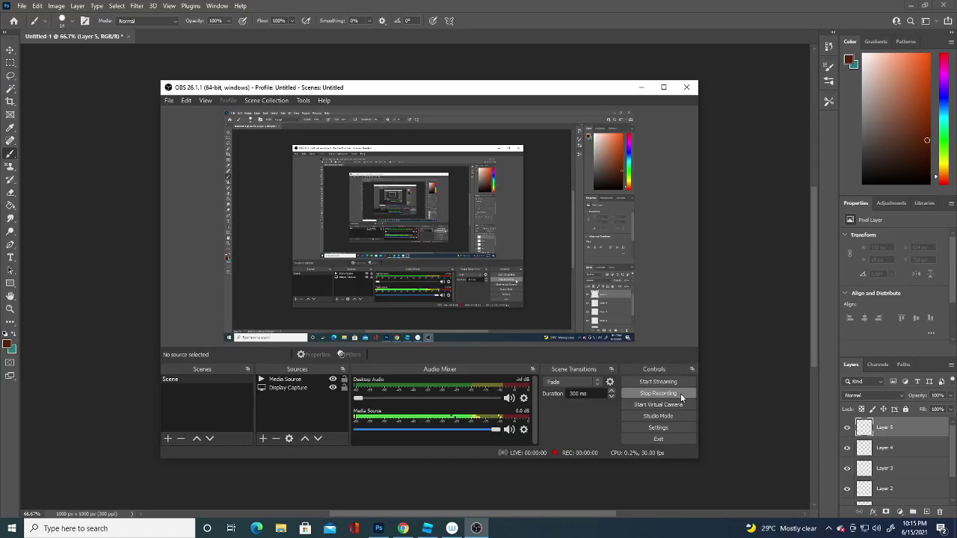
Step: Set the foreground colour to black and the brush to a 1 px tip
{"action": "left_click", "coordinate": [739, 368]}
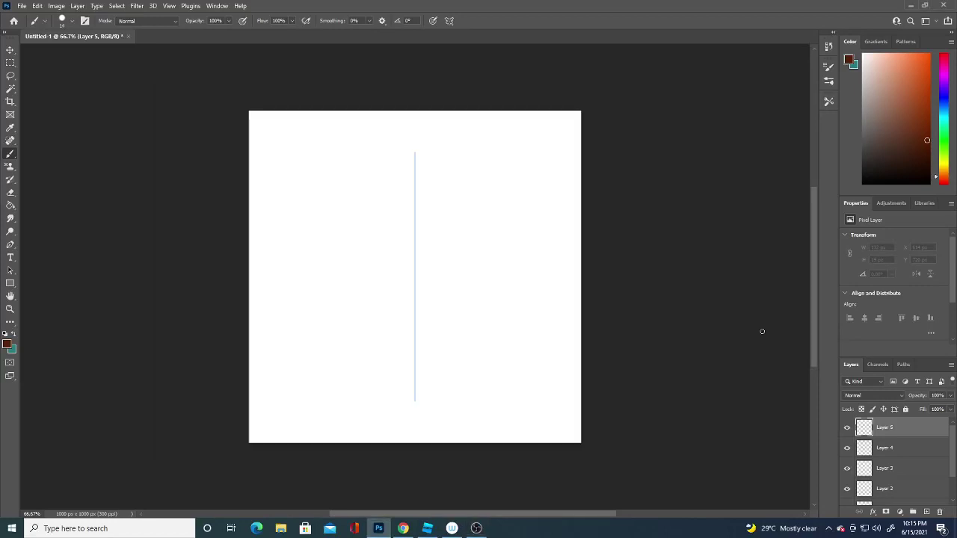
{"action": "left_click", "coordinate": [7, 344]}
{"action": "left_click_drag", "start_coordinate": [178, 429], "coordinate": [142, 472]}
{"action": "left_click", "coordinate": [368, 340]}
{"action": "left_click", "coordinate": [65, 20]}
{"action": "left_click_drag", "start_coordinate": [73, 53], "coordinate": [43, 58]}
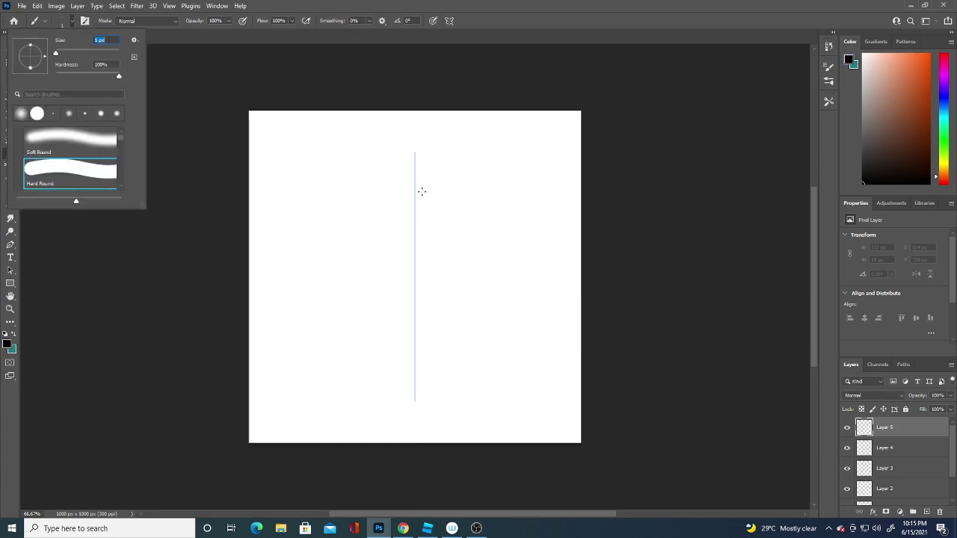
{"action": "left_click", "coordinate": [422, 216]}
Step: Draw mirrored eyebrows and eye lines, undoing and redrawing strokes until they look right
{"action": "left_click_drag", "start_coordinate": [398, 214], "coordinate": [410, 218]}
{"action": "left_click_drag", "start_coordinate": [421, 217], "coordinate": [435, 214]}
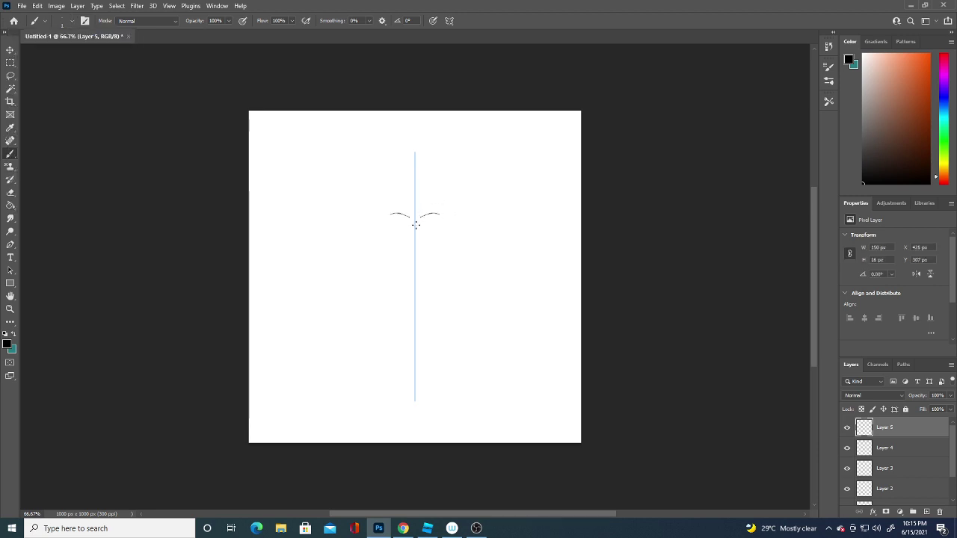
{"action": "left_click_drag", "start_coordinate": [399, 225], "coordinate": [439, 220]}
{"action": "key", "text": "ctrl+z"}
{"action": "key", "text": "ctrl+z"}
{"action": "key", "text": "ctrl+shift+z"}
{"action": "left_click_drag", "start_coordinate": [432, 225], "coordinate": [444, 224]}
{"action": "key", "text": "ctrl+z"}
{"action": "left_click_drag", "start_coordinate": [429, 227], "coordinate": [440, 226]}
{"action": "key", "text": "ctrl+z"}
{"action": "key", "text": "ctrl+z"}
{"action": "key", "text": "ctrl+z"}
{"action": "key", "text": "ctrl+z"}
{"action": "mouse_move", "coordinate": [420, 226]}
{"action": "left_mouse_down"}
{"action": "mouse_move", "coordinate": [453, 227]}
{"action": "mouse_move", "coordinate": [447, 236]}
{"action": "left_mouse_up"}
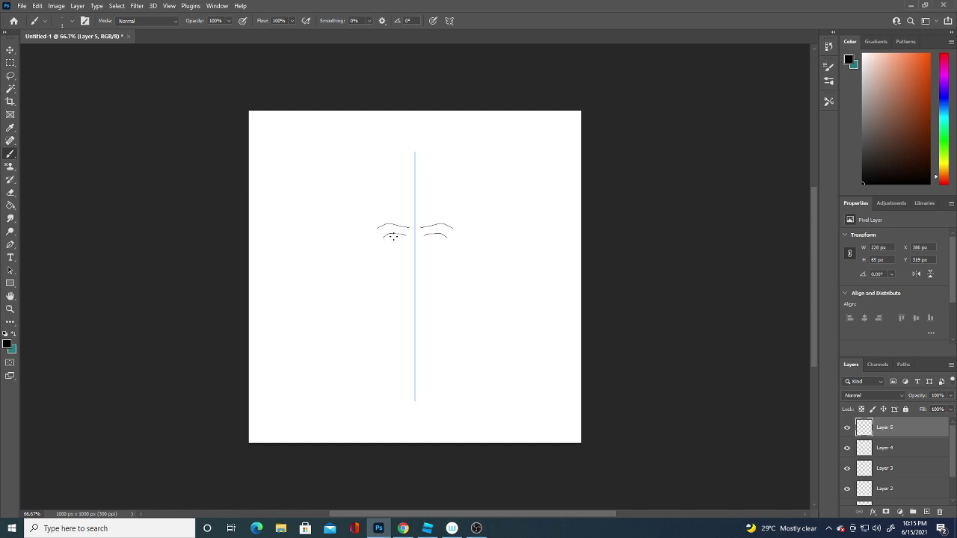
Step: Add the irises, nose, jaw line, mouth, ears and a hatched goatee
{"action": "left_click_drag", "start_coordinate": [393, 234], "coordinate": [396, 234]}
{"action": "left_click_drag", "start_coordinate": [408, 267], "coordinate": [424, 265]}
{"action": "mouse_move", "coordinate": [376, 263]}
{"action": "left_mouse_down"}
{"action": "mouse_move", "coordinate": [378, 284]}
{"action": "mouse_move", "coordinate": [416, 313]}
{"action": "left_mouse_up"}
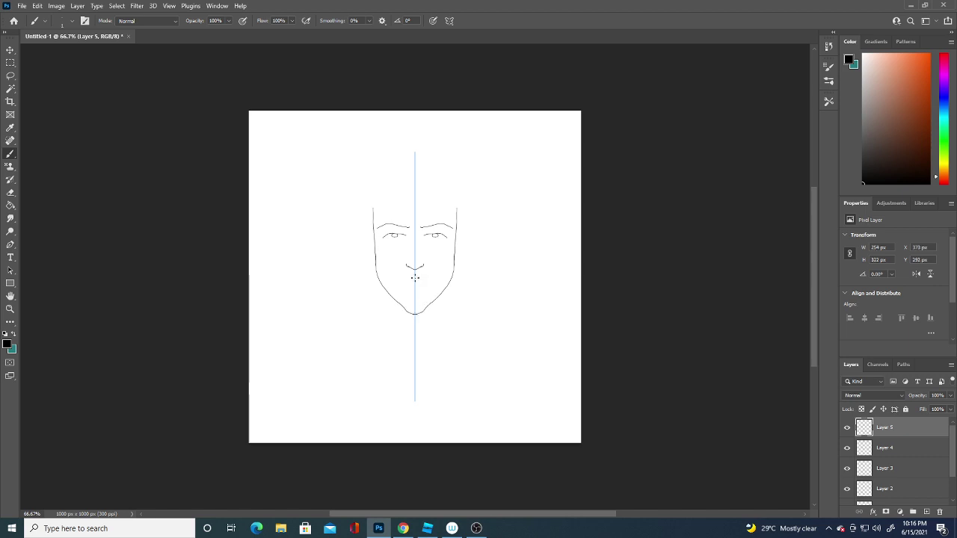
{"action": "left_click_drag", "start_coordinate": [405, 281], "coordinate": [416, 280]}
{"action": "left_click_drag", "start_coordinate": [457, 238], "coordinate": [459, 257]}
{"action": "left_click_drag", "start_coordinate": [404, 308], "coordinate": [433, 305]}
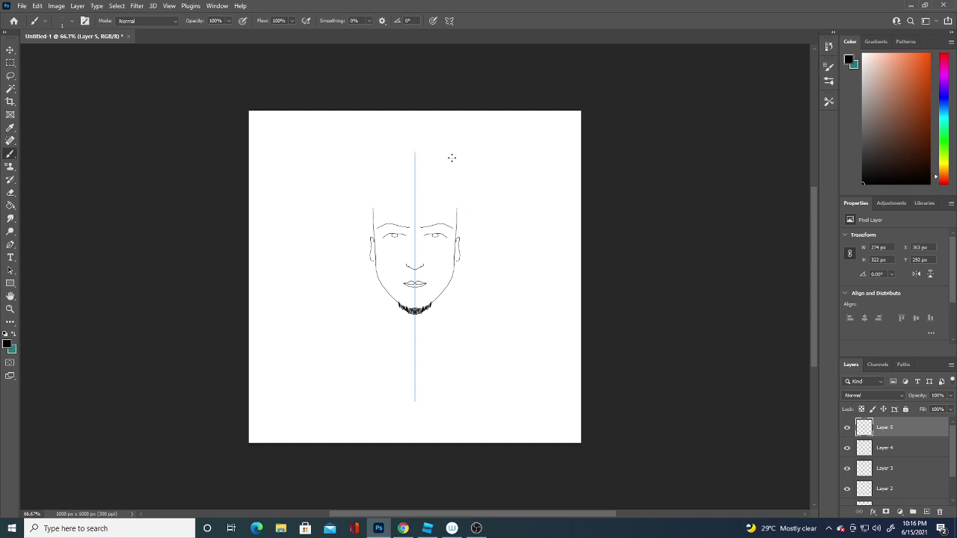
Step: Draw the neck, shoulders out to the canvas bottom, and long hair past both ears
{"action": "left_click", "coordinate": [450, 21]}
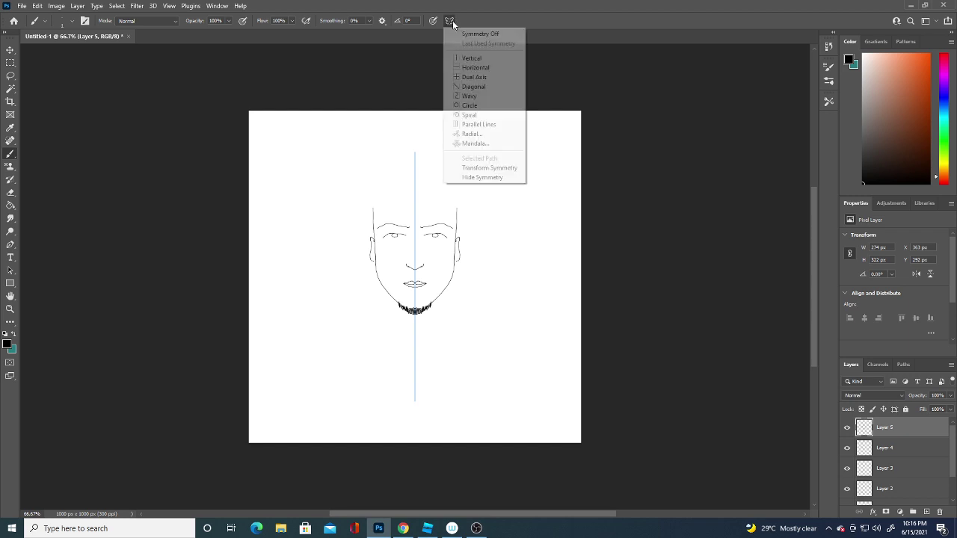
{"action": "left_click", "coordinate": [479, 34]}
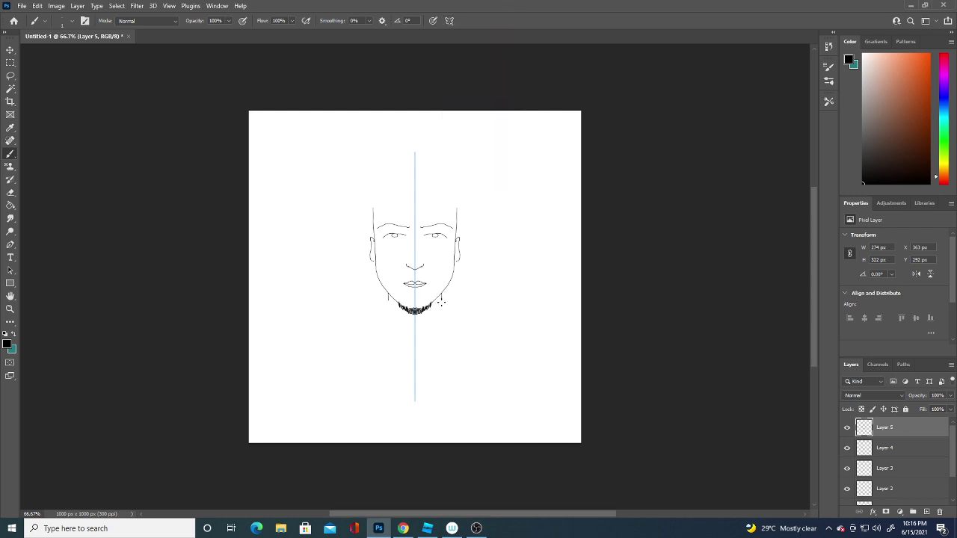
{"action": "mouse_move", "coordinate": [441, 296]}
{"action": "left_mouse_down"}
{"action": "mouse_move", "coordinate": [441, 349]}
{"action": "mouse_move", "coordinate": [416, 397]}
{"action": "left_mouse_up"}
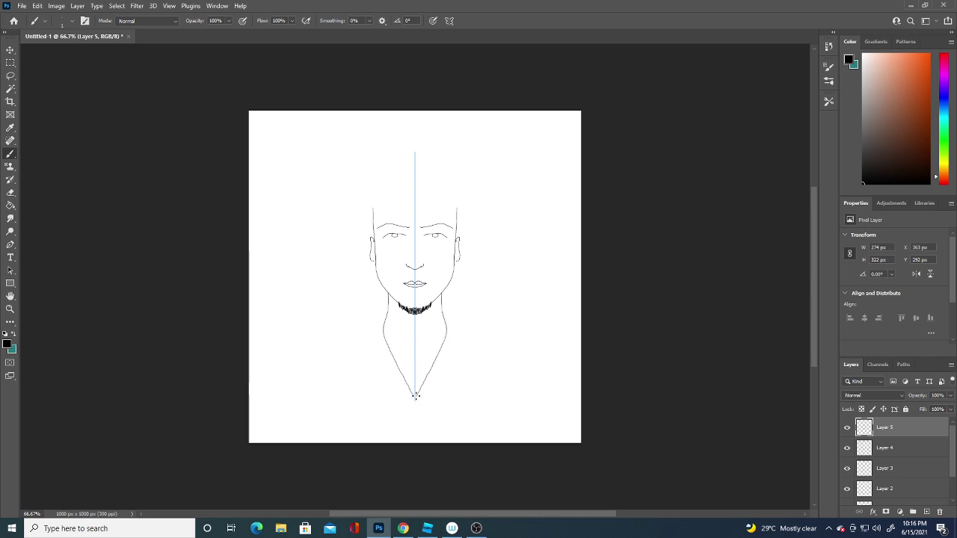
{"action": "mouse_move", "coordinate": [446, 317]}
{"action": "left_mouse_down"}
{"action": "mouse_move", "coordinate": [508, 346]}
{"action": "mouse_move", "coordinate": [516, 449]}
{"action": "left_mouse_up"}
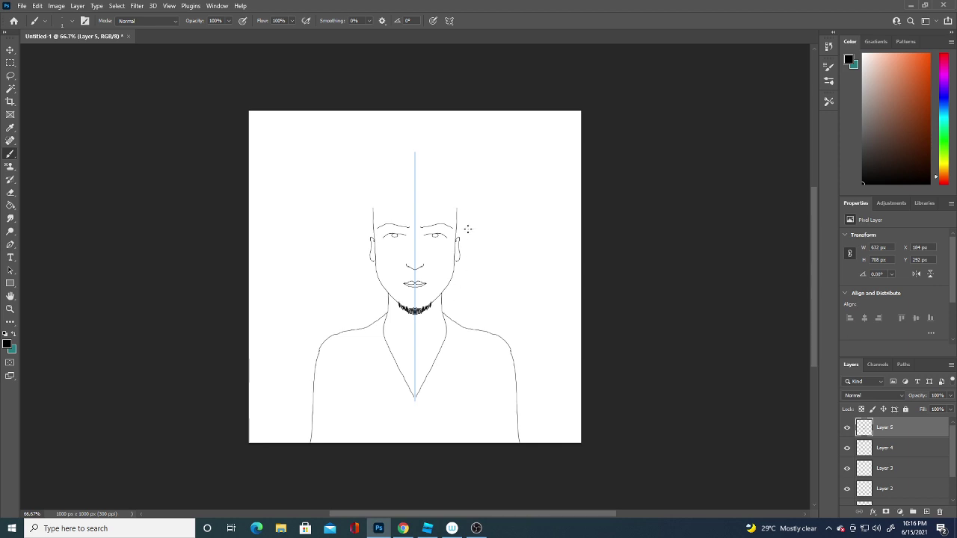
{"action": "left_click_drag", "start_coordinate": [461, 324], "coordinate": [475, 188]}
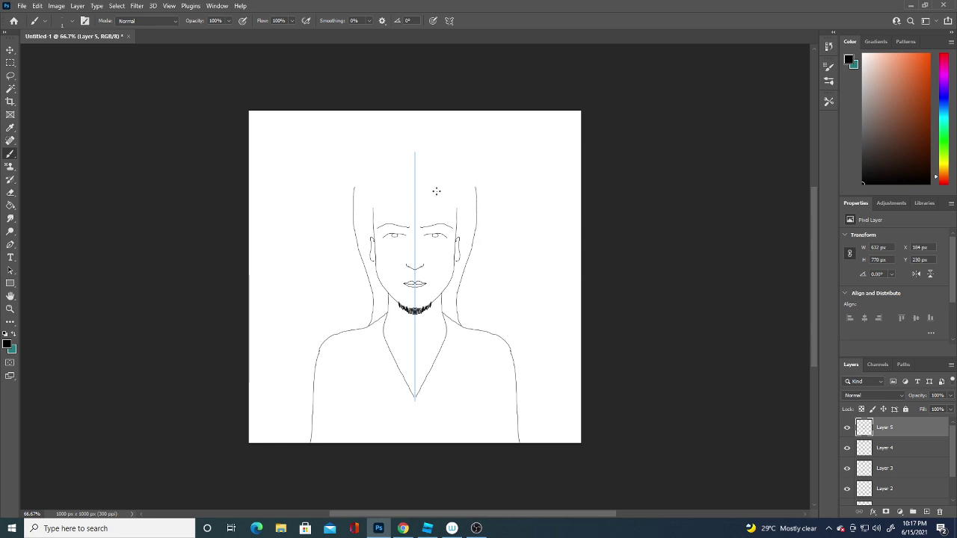
Step: Sketch rough hair strokes, then undo and erase them from the hairline, crown and sides
{"action": "mouse_move", "coordinate": [456, 211]}
{"action": "left_mouse_down"}
{"action": "mouse_move", "coordinate": [449, 202]}
{"action": "mouse_move", "coordinate": [423, 209]}
{"action": "mouse_move", "coordinate": [416, 200]}
{"action": "left_mouse_up"}
{"action": "left_click_drag", "start_coordinate": [475, 189], "coordinate": [452, 170]}
{"action": "mouse_move", "coordinate": [356, 188]}
{"action": "left_mouse_down"}
{"action": "mouse_move", "coordinate": [368, 169]}
{"action": "mouse_move", "coordinate": [416, 158]}
{"action": "left_mouse_up"}
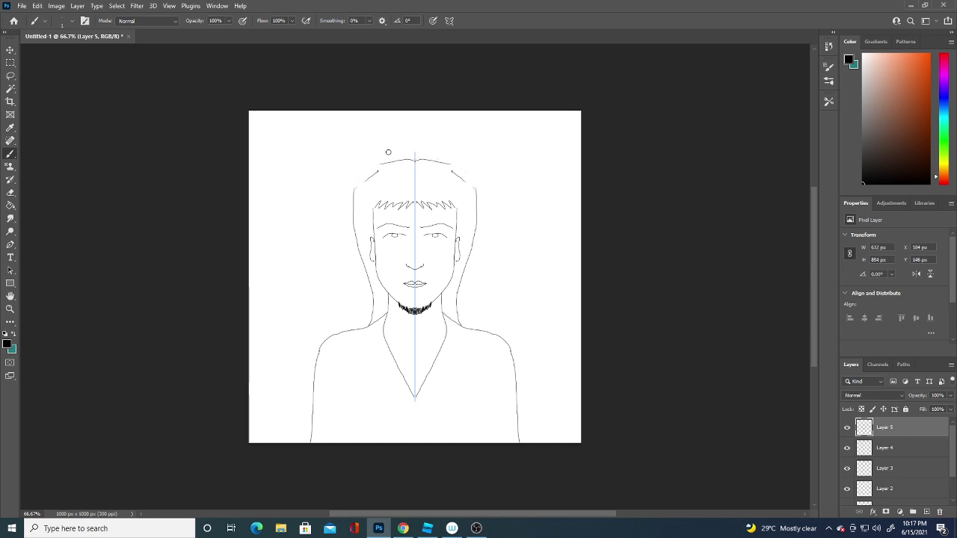
{"action": "key", "text": "ctrl+z"}
{"action": "key", "text": "ctrl+z"}
{"action": "key", "text": "ctrl+z"}
{"action": "key", "text": "ctrl+z"}
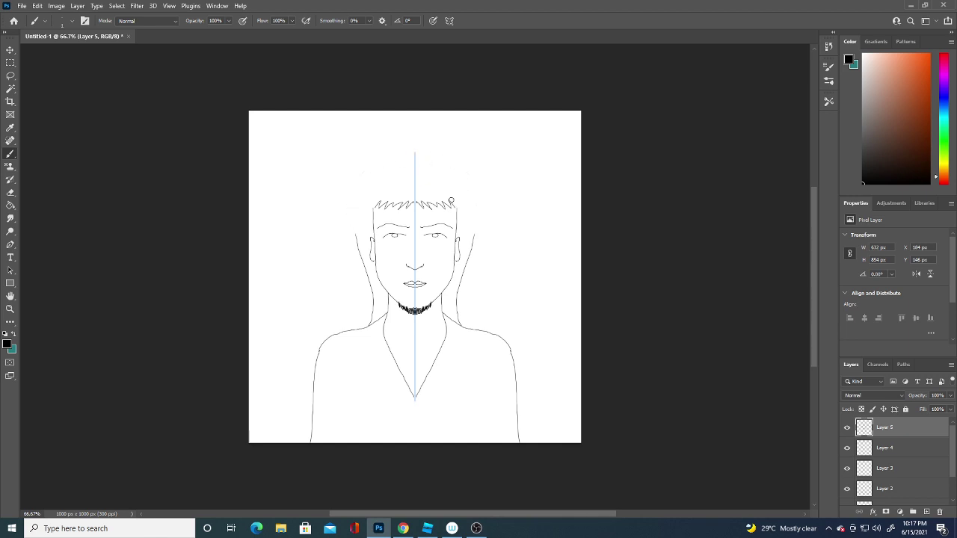
{"action": "left_click_drag", "start_coordinate": [452, 203], "coordinate": [391, 203]}
{"action": "left_click_drag", "start_coordinate": [457, 209], "coordinate": [400, 195]}
{"action": "left_click_drag", "start_coordinate": [467, 236], "coordinate": [474, 246]}
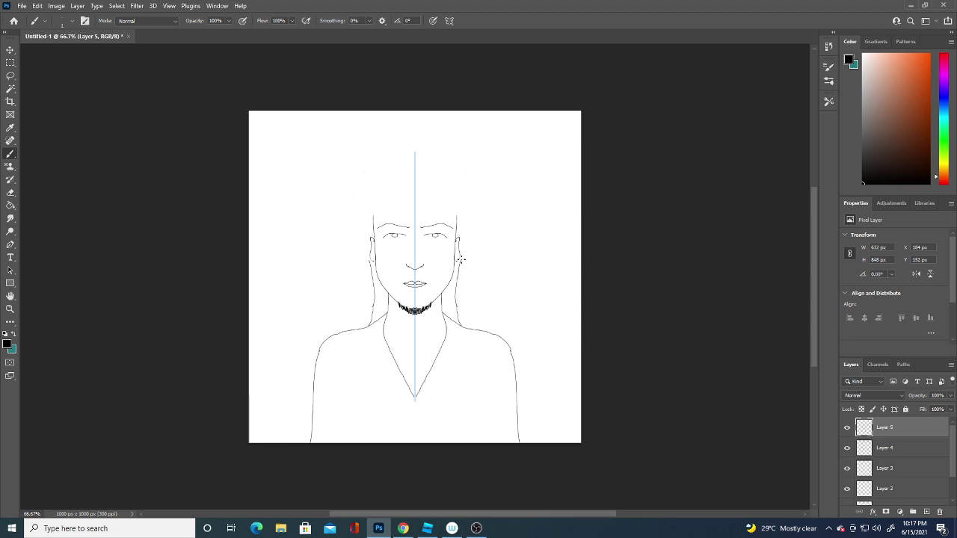
Step: Redraw the hair outline with forehead strokes, centre-parted strands, side locks, and darker pupils
{"action": "mouse_move", "coordinate": [465, 239]}
{"action": "left_mouse_down"}
{"action": "mouse_move", "coordinate": [460, 189]}
{"action": "mouse_move", "coordinate": [416, 171]}
{"action": "left_mouse_up"}
{"action": "mouse_move", "coordinate": [431, 204]}
{"action": "left_mouse_down"}
{"action": "mouse_move", "coordinate": [441, 210]}
{"action": "mouse_move", "coordinate": [418, 205]}
{"action": "mouse_move", "coordinate": [459, 222]}
{"action": "left_mouse_up"}
{"action": "left_click_drag", "start_coordinate": [381, 216], "coordinate": [373, 239]}
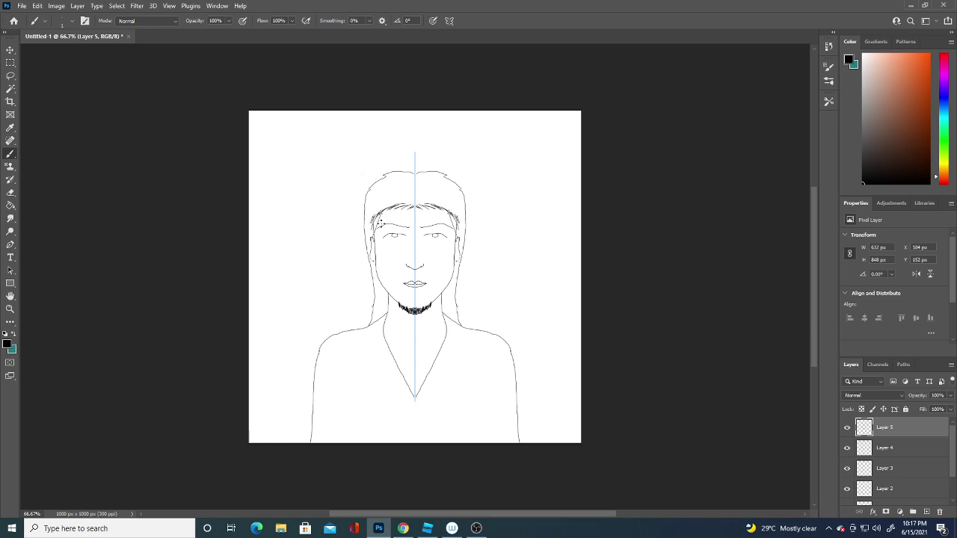
{"action": "left_click_drag", "start_coordinate": [410, 205], "coordinate": [381, 217]}
{"action": "left_click_drag", "start_coordinate": [380, 218], "coordinate": [374, 254]}
{"action": "mouse_move", "coordinate": [422, 205]}
{"action": "left_mouse_down"}
{"action": "mouse_move", "coordinate": [413, 213]}
{"action": "mouse_move", "coordinate": [446, 206]}
{"action": "mouse_move", "coordinate": [459, 240]}
{"action": "left_mouse_up"}
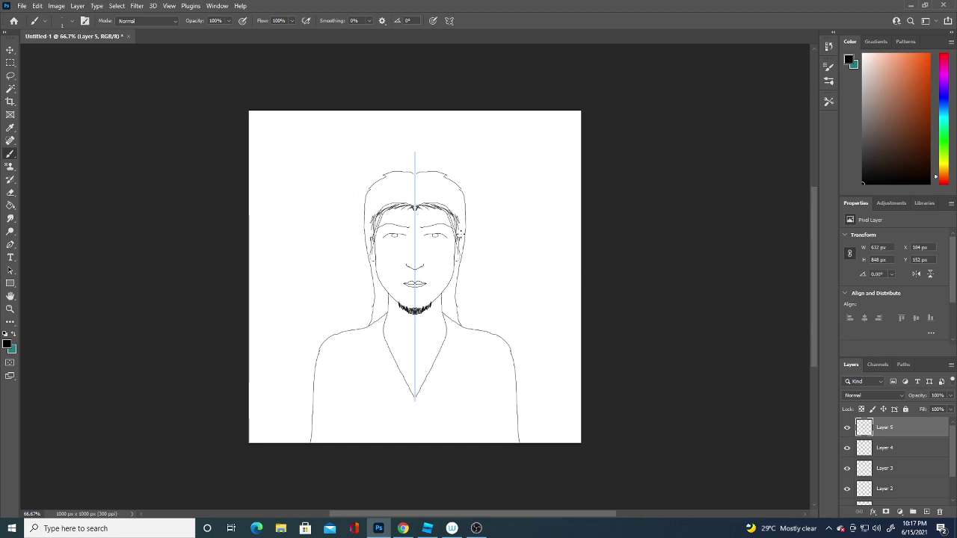
{"action": "mouse_move", "coordinate": [432, 199]}
{"action": "left_mouse_down"}
{"action": "mouse_move", "coordinate": [419, 208]}
{"action": "mouse_move", "coordinate": [421, 176]}
{"action": "left_mouse_up"}
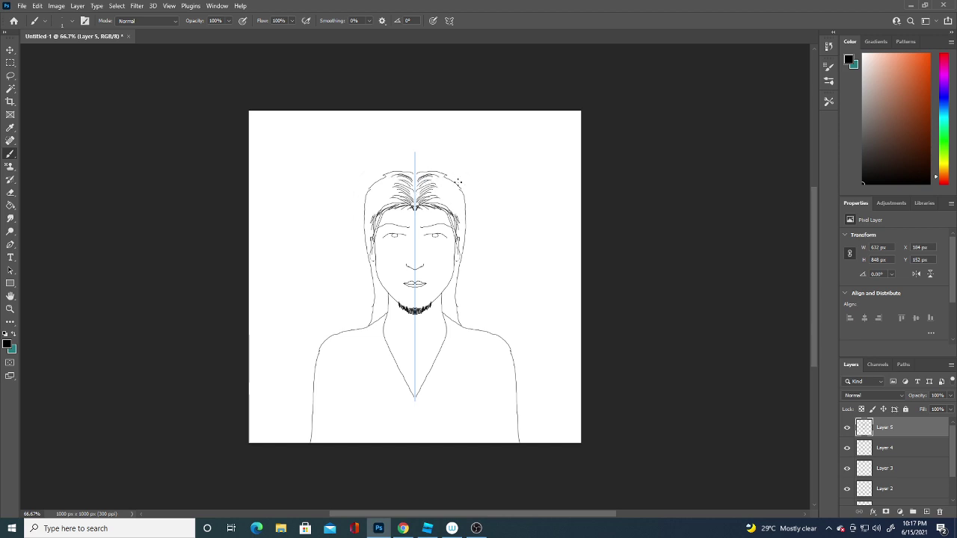
{"action": "left_click_drag", "start_coordinate": [455, 262], "coordinate": [448, 314]}
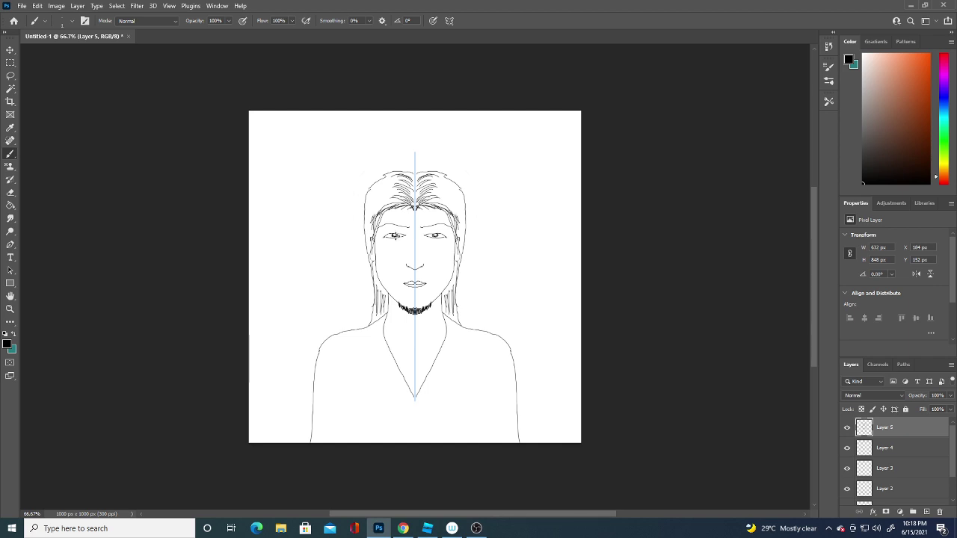
{"action": "left_click_drag", "start_coordinate": [394, 236], "coordinate": [393, 235]}
Step: Add a new layer above Layer 4, hide the guide, and fill it solid white
{"action": "left_click", "coordinate": [911, 448]}
{"action": "left_click", "coordinate": [928, 512]}
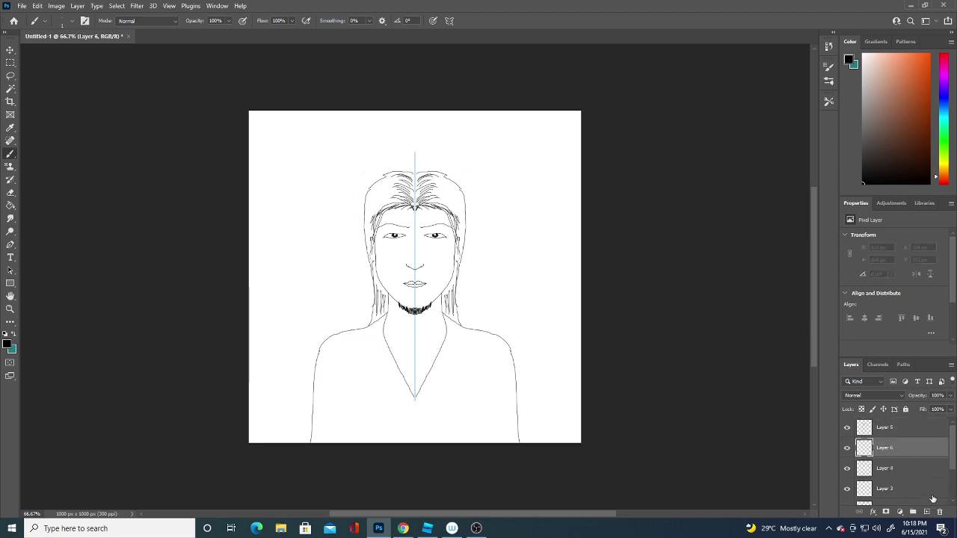
{"action": "key", "text": "g"}
{"action": "key", "text": "ctrl+semicolon"}
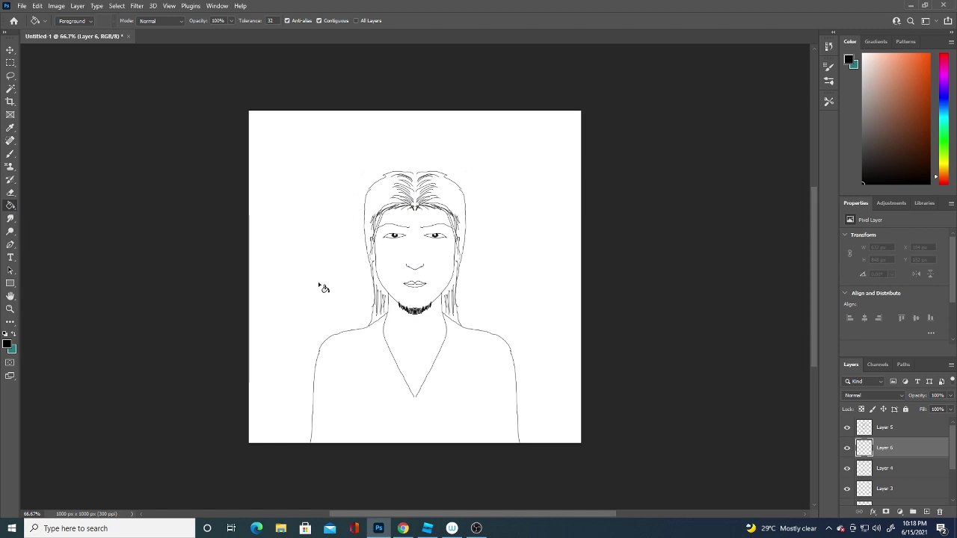
{"action": "left_click", "coordinate": [327, 282]}
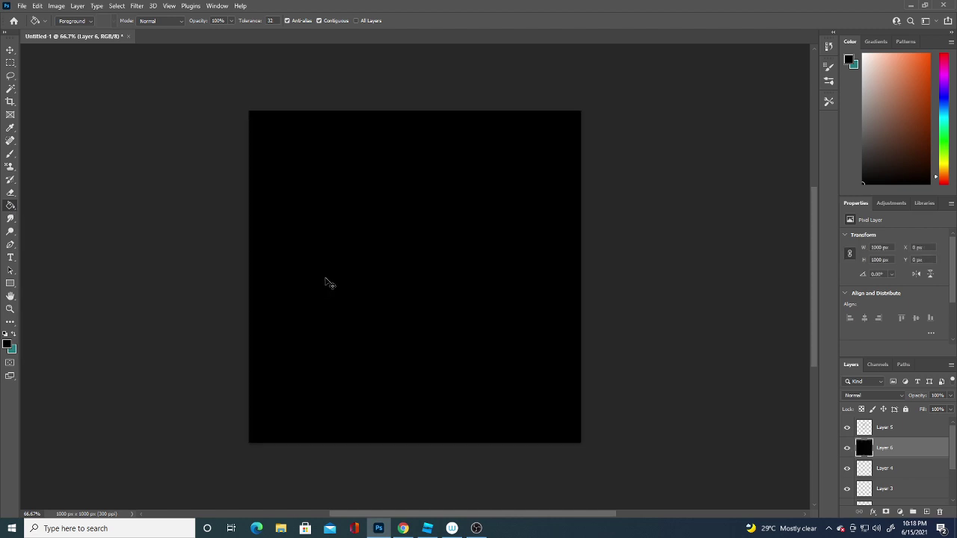
{"action": "key", "text": "ctrl+z"}
{"action": "left_click", "coordinate": [8, 345]}
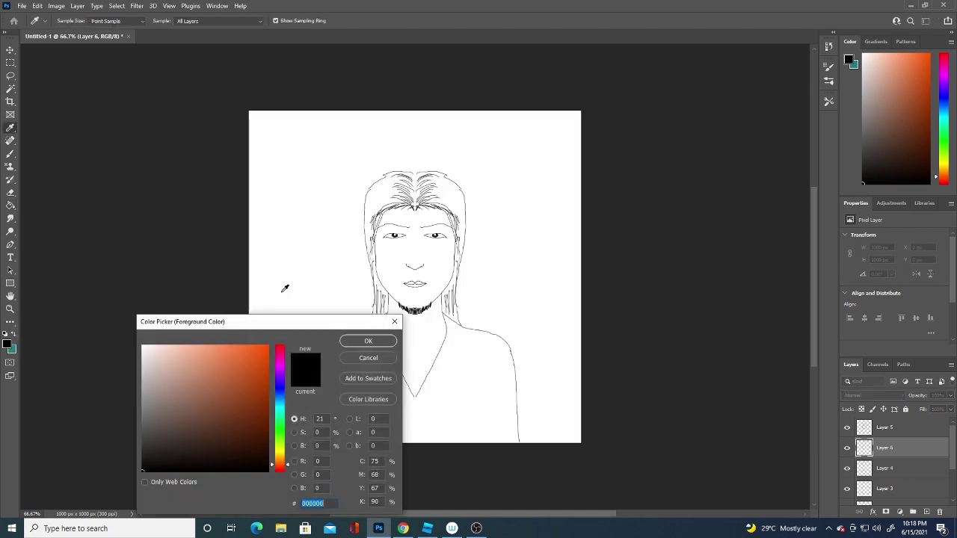
{"action": "left_click", "coordinate": [296, 292]}
{"action": "left_click", "coordinate": [368, 341]}
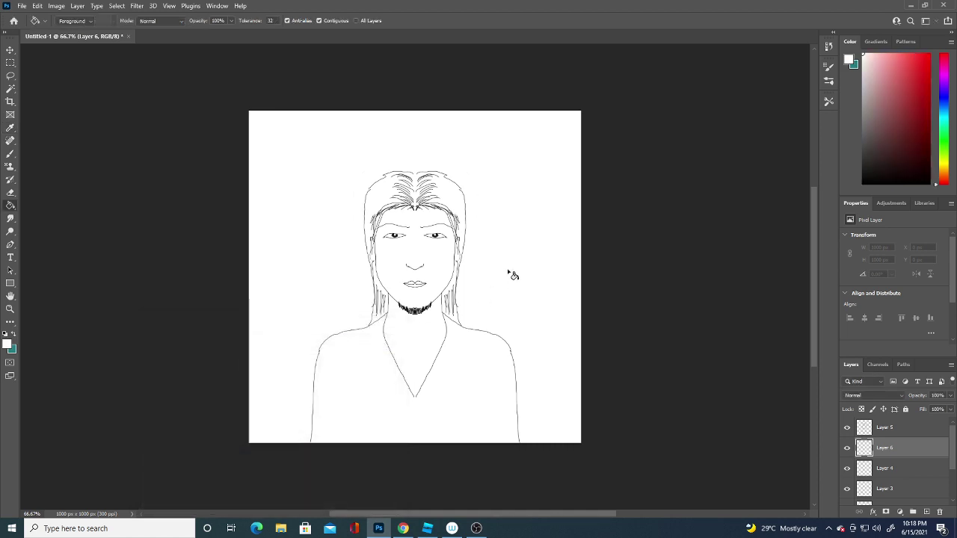
{"action": "left_click", "coordinate": [513, 276]}
Step: Set the Eraser to a 133 px Hard Round brush
{"action": "left_click", "coordinate": [10, 192]}
{"action": "left_click", "coordinate": [72, 21]}
{"action": "left_click", "coordinate": [69, 173]}
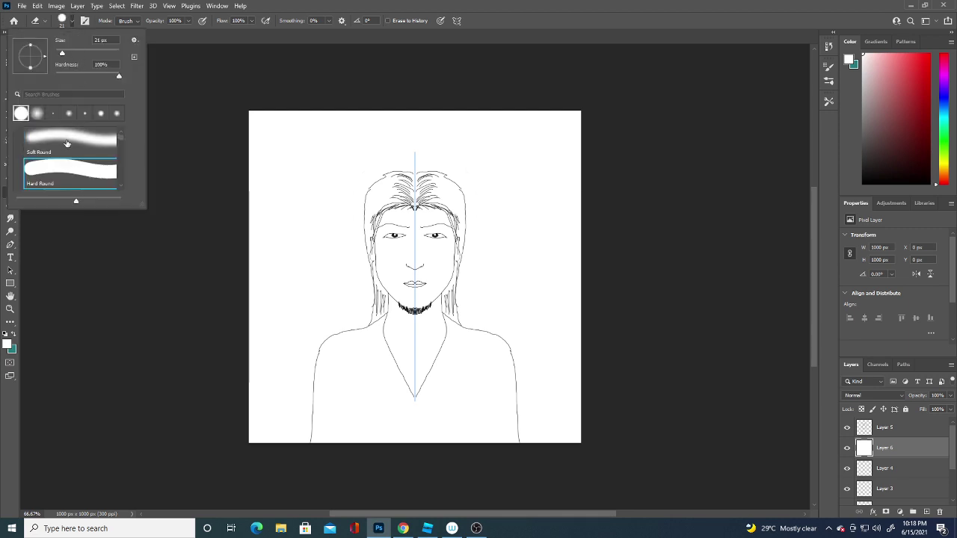
{"action": "left_click_drag", "start_coordinate": [62, 55], "coordinate": [90, 51]}
{"action": "left_click", "coordinate": [546, 224]}
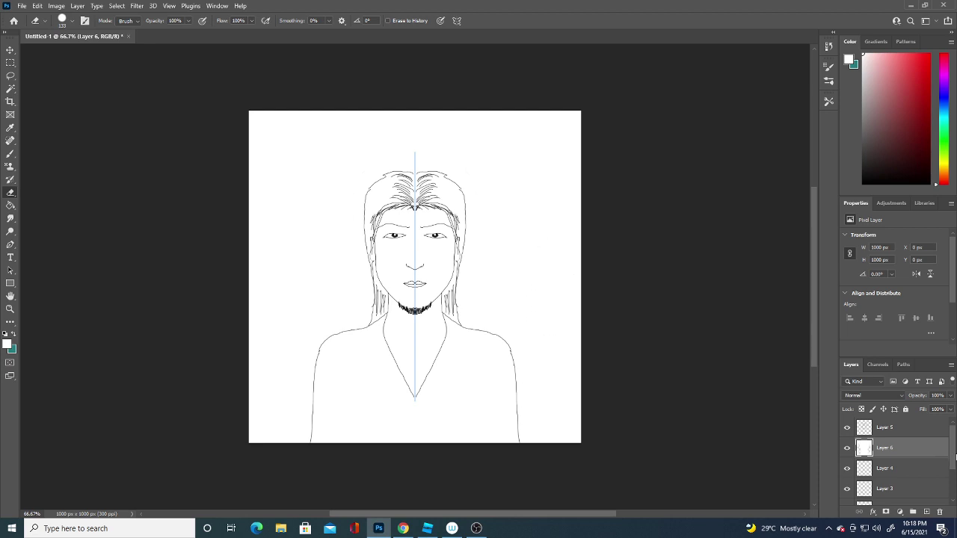
{"action": "scroll", "coordinate": [952, 477], "scroll_direction": "down", "scroll_amount": 3}
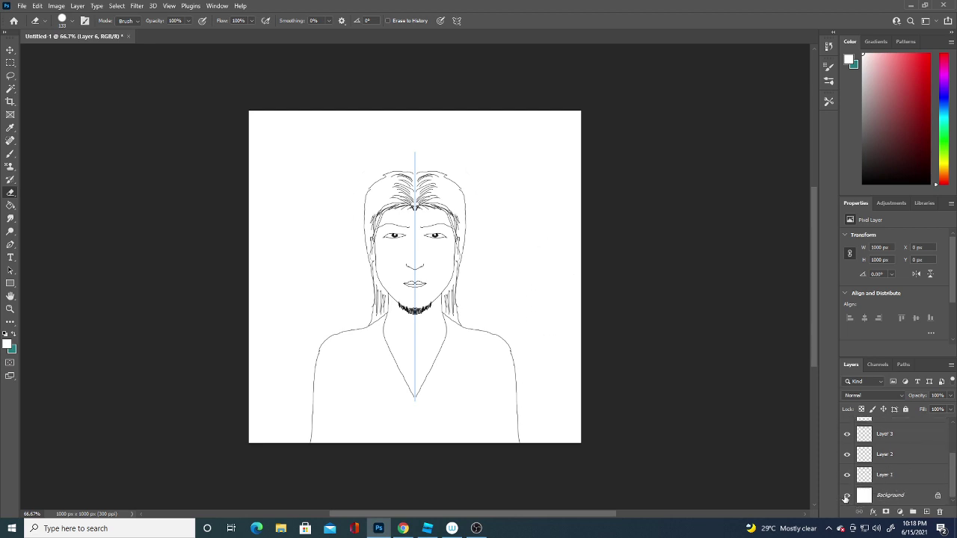
Step: Hide the Background layer and erase Layer 6's white fill around the figure and eyes
{"action": "left_click", "coordinate": [847, 496]}
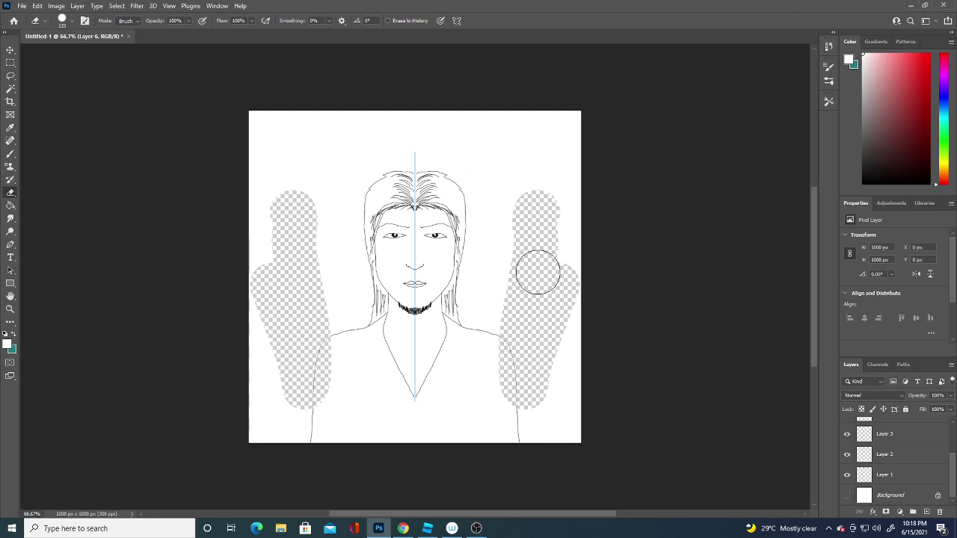
{"action": "mouse_move", "coordinate": [538, 271]}
{"action": "left_mouse_down"}
{"action": "mouse_move", "coordinate": [506, 321]}
{"action": "mouse_move", "coordinate": [384, 353]}
{"action": "mouse_move", "coordinate": [421, 316]}
{"action": "mouse_move", "coordinate": [420, 262]}
{"action": "mouse_move", "coordinate": [487, 372]}
{"action": "mouse_move", "coordinate": [352, 427]}
{"action": "mouse_move", "coordinate": [399, 331]}
{"action": "mouse_move", "coordinate": [528, 341]}
{"action": "mouse_move", "coordinate": [342, 438]}
{"action": "mouse_move", "coordinate": [566, 321]}
{"action": "mouse_move", "coordinate": [560, 336]}
{"action": "mouse_move", "coordinate": [543, 239]}
{"action": "mouse_move", "coordinate": [506, 145]}
{"action": "mouse_move", "coordinate": [509, 160]}
{"action": "mouse_move", "coordinate": [321, 151]}
{"action": "mouse_move", "coordinate": [457, 145]}
{"action": "mouse_move", "coordinate": [478, 156]}
{"action": "mouse_move", "coordinate": [359, 179]}
{"action": "mouse_move", "coordinate": [402, 171]}
{"action": "mouse_move", "coordinate": [445, 181]}
{"action": "left_mouse_up"}
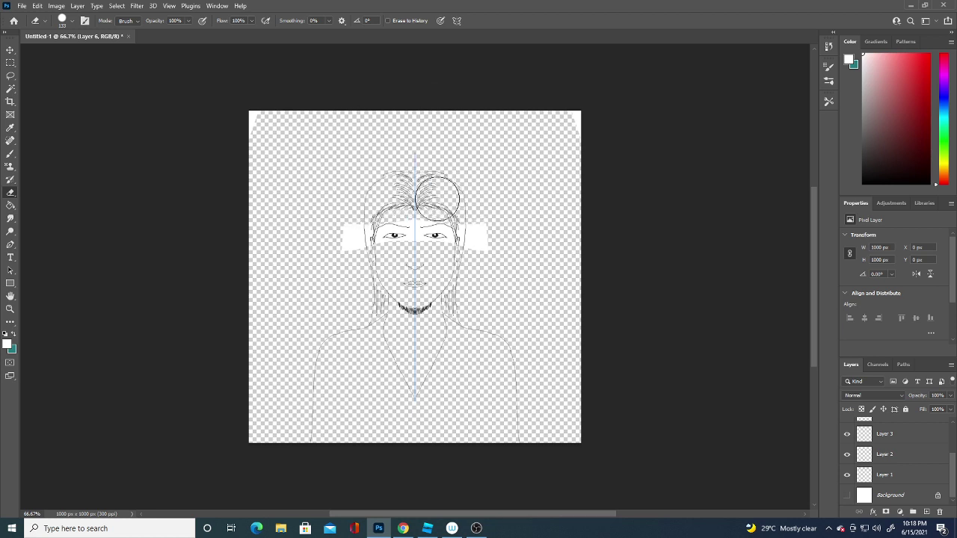
{"action": "left_click_drag", "start_coordinate": [439, 203], "coordinate": [498, 267]}
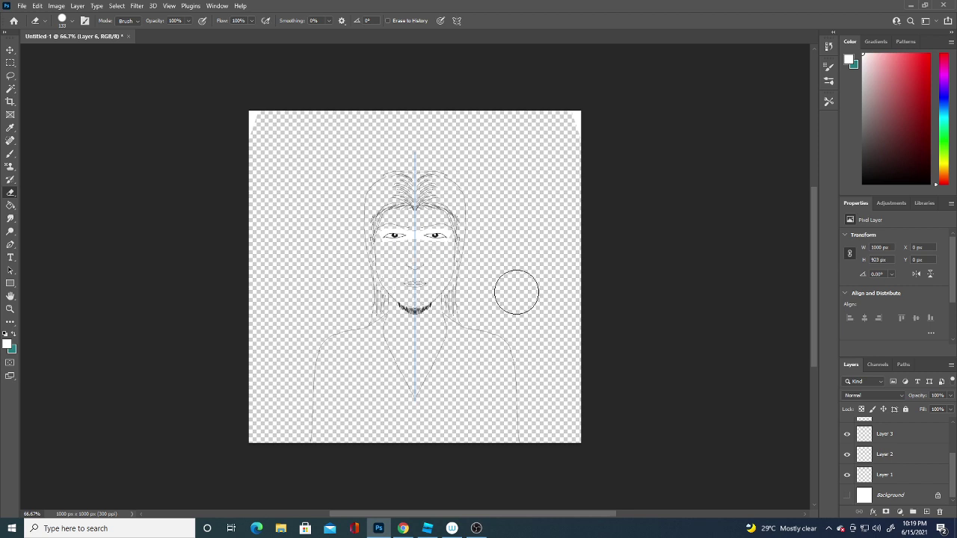
Step: Shrink the eraser to 15 px and add a new empty layer above Background
{"action": "left_click", "coordinate": [73, 21]}
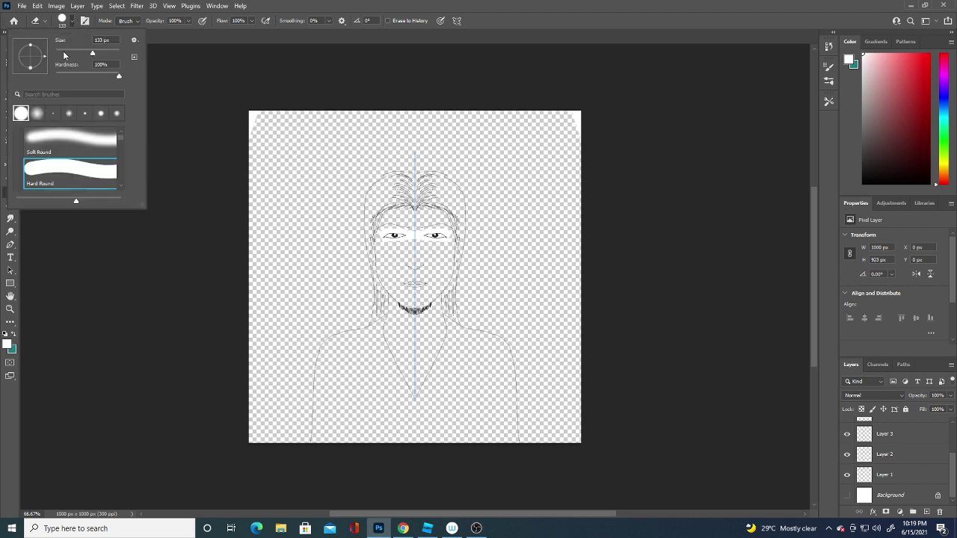
{"action": "left_click", "coordinate": [61, 53]}
{"action": "left_click", "coordinate": [412, 228]}
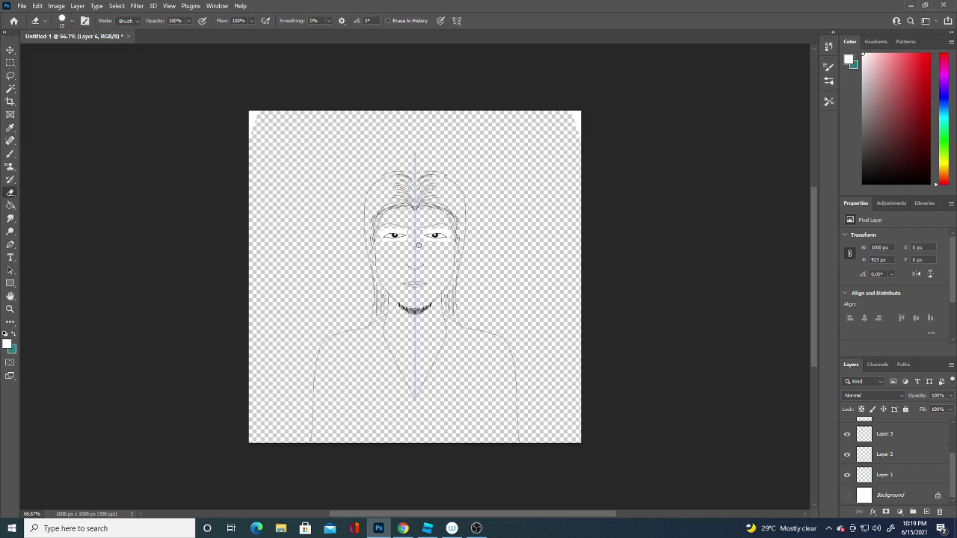
{"action": "left_click", "coordinate": [905, 496]}
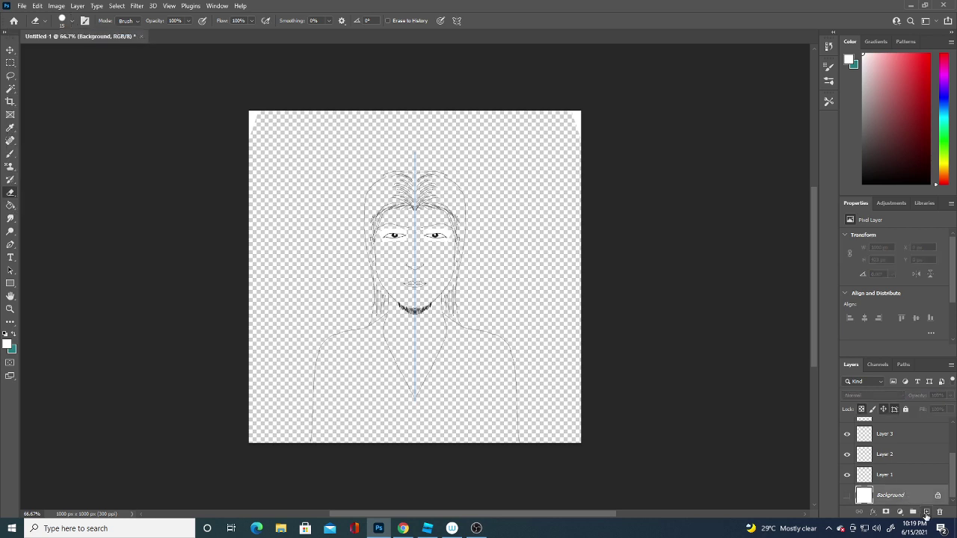
{"action": "left_click", "coordinate": [926, 512]}
Step: Fill the new Layer 7 with dark red #972121
{"action": "left_click", "coordinate": [8, 345]}
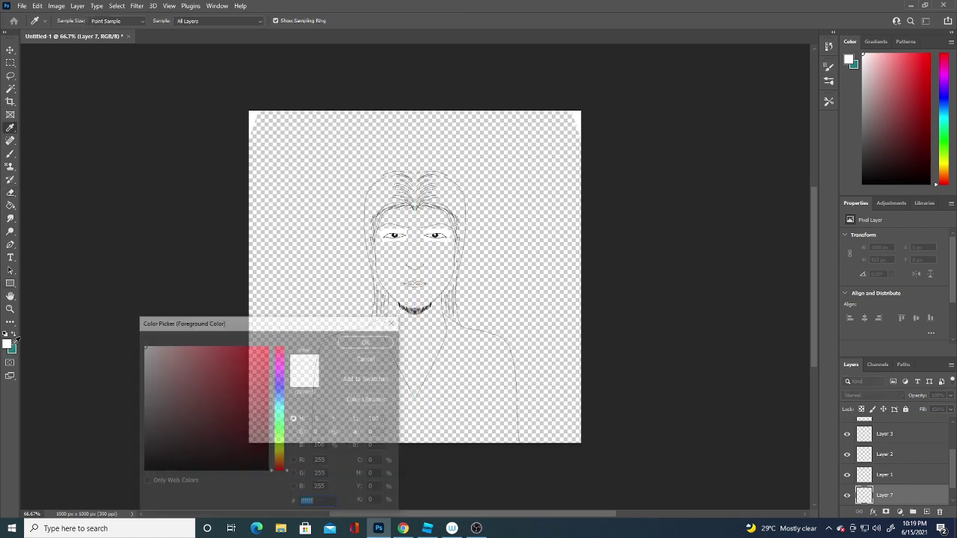
{"action": "left_click", "coordinate": [240, 398]}
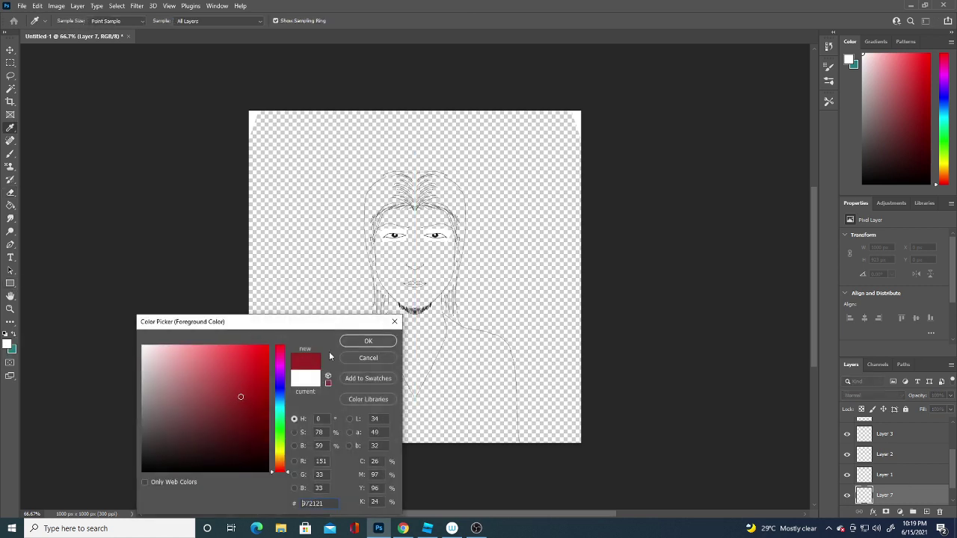
{"action": "left_click", "coordinate": [367, 342]}
{"action": "left_click", "coordinate": [10, 205]}
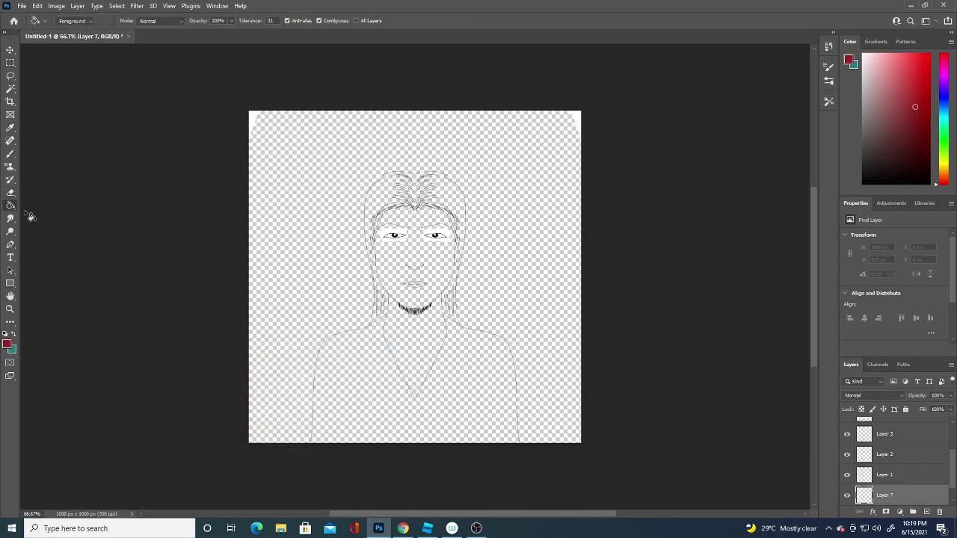
{"action": "left_click", "coordinate": [291, 323]}
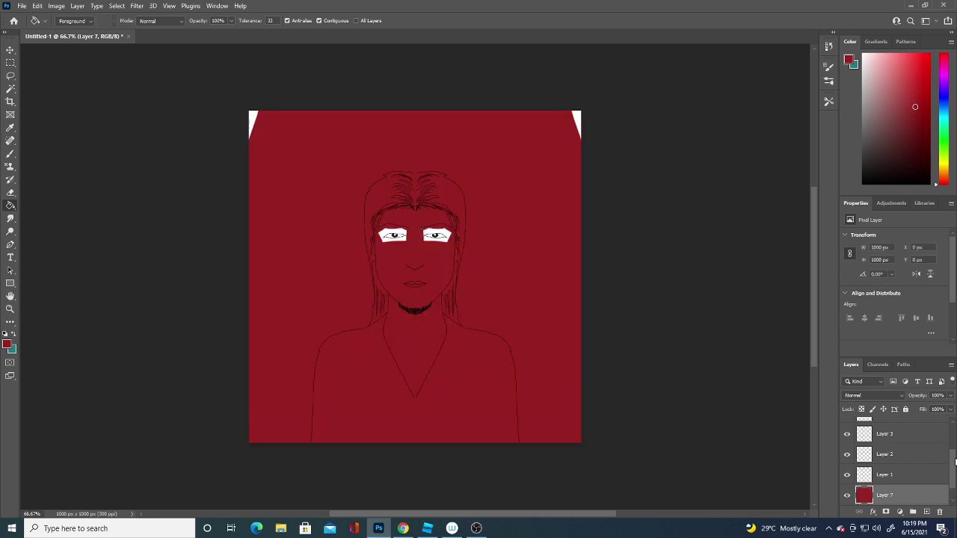
Step: Select Layer 6 and fill it with the same dark red
{"action": "scroll", "coordinate": [935, 455], "scroll_direction": "up", "scroll_amount": 2}
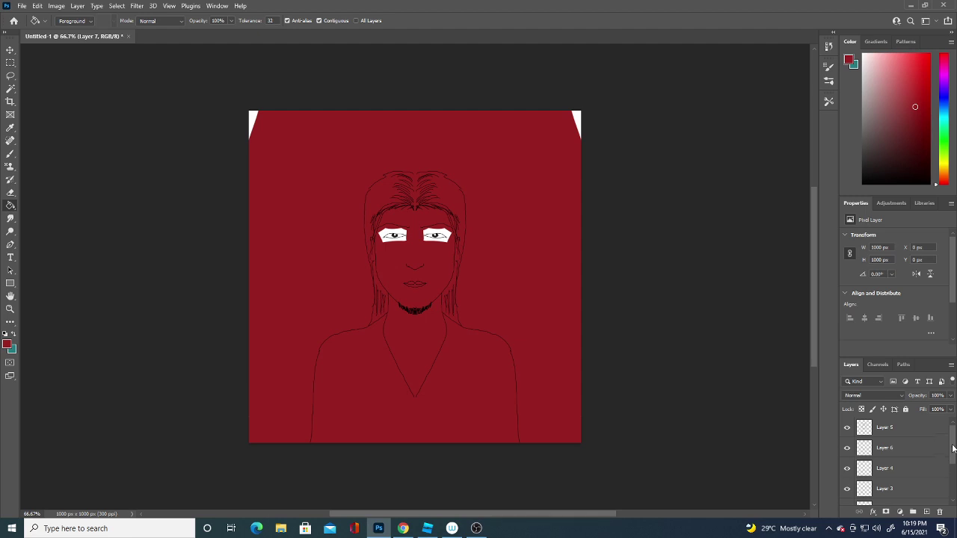
{"action": "mouse_move", "coordinate": [953, 447]}
{"action": "left_mouse_down"}
{"action": "mouse_move", "coordinate": [954, 455]}
{"action": "mouse_move", "coordinate": [955, 444]}
{"action": "left_mouse_up"}
{"action": "left_click", "coordinate": [847, 448]}
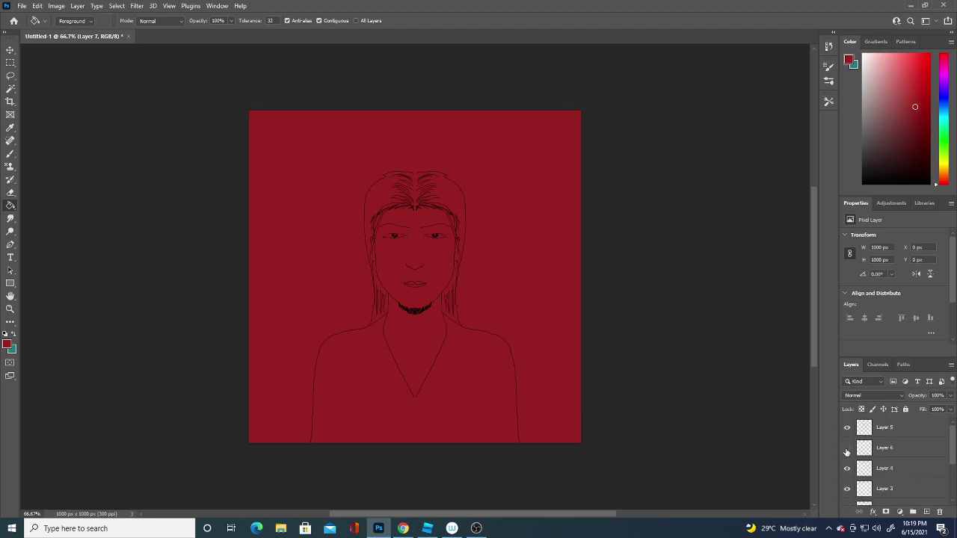
{"action": "left_click", "coordinate": [894, 448]}
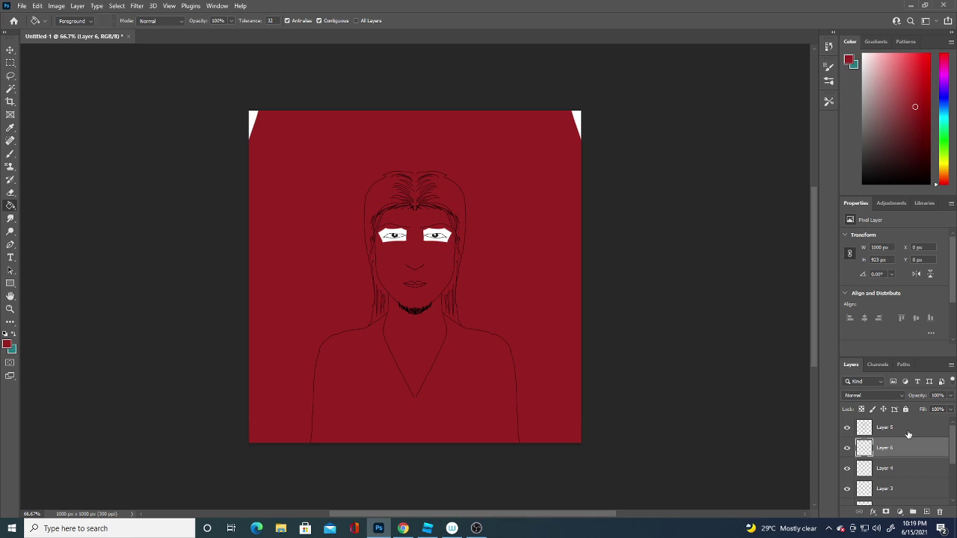
{"action": "left_click", "coordinate": [251, 113]}
Step: Fill Layer 6's remaining white corners red and erase mirrored almond-shaped eye openings
{"action": "key", "text": "e"}
{"action": "key", "text": "alt+BackSpace"}
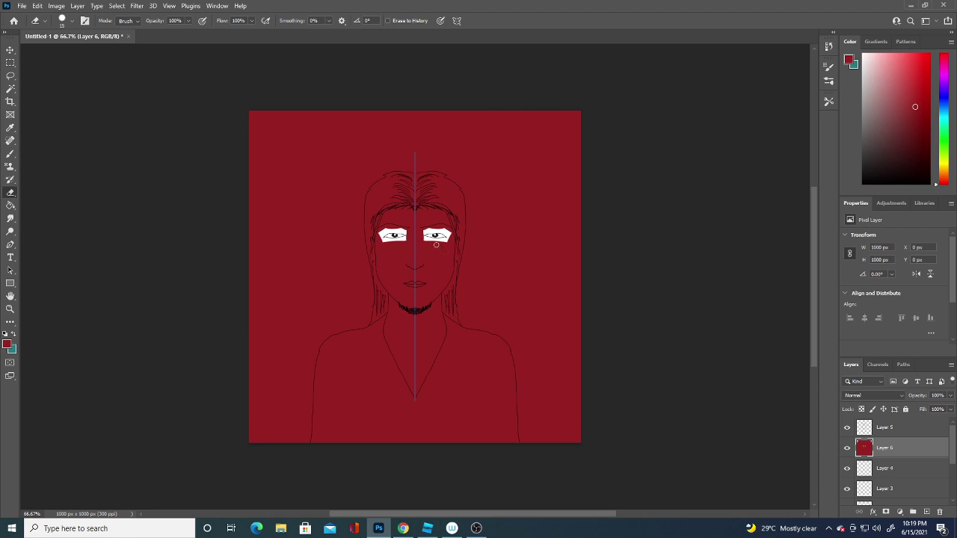
{"action": "mouse_move", "coordinate": [445, 240]}
{"action": "left_mouse_down"}
{"action": "mouse_move", "coordinate": [428, 227]}
{"action": "mouse_move", "coordinate": [447, 233]}
{"action": "left_mouse_up"}
{"action": "left_click_drag", "start_coordinate": [433, 243], "coordinate": [425, 240]}
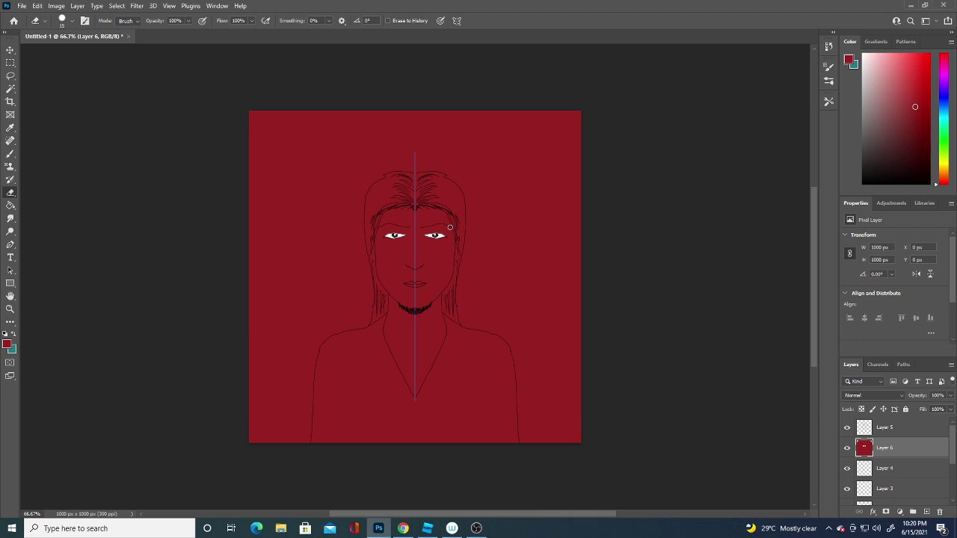
Step: Make Layer 4 active and open the foreground colour picker
{"action": "left_click", "coordinate": [908, 467]}
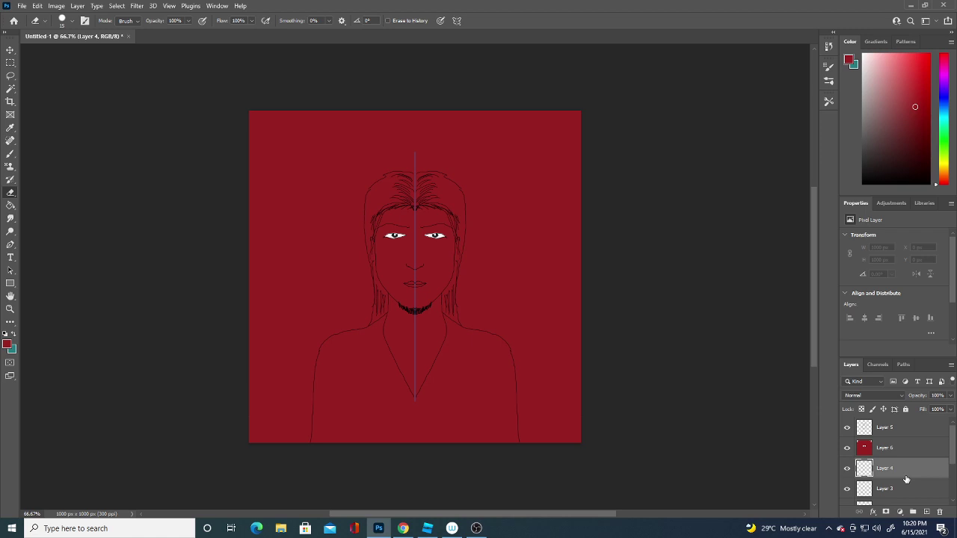
{"action": "left_click", "coordinate": [7, 344]}
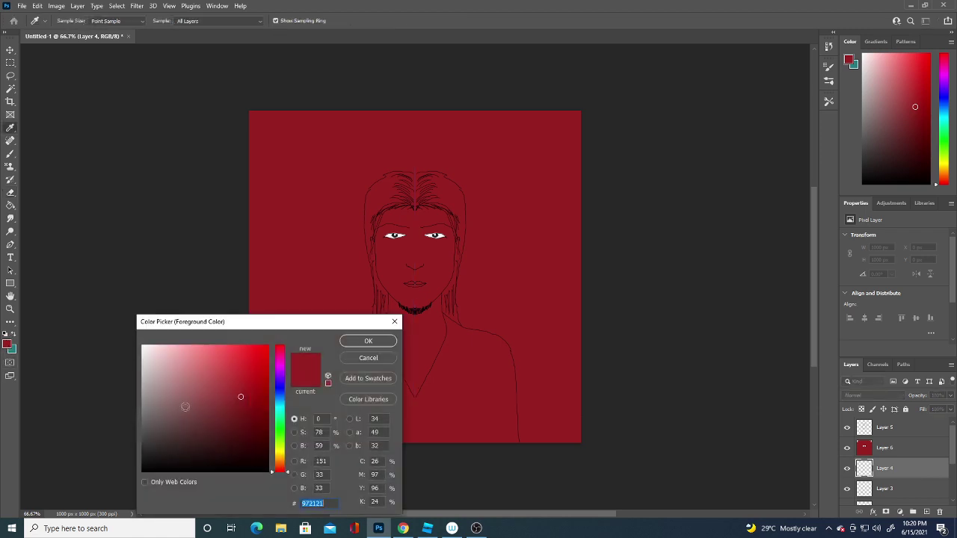
Step: Set the foreground to light green #83d37f, test-fill Layer 4, and undo it
{"action": "type", "text": "83d37f"}
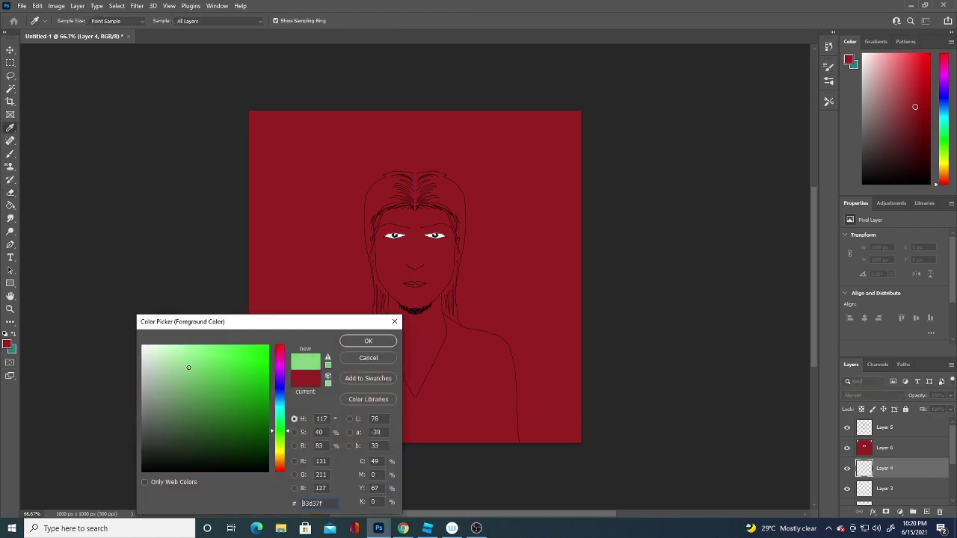
{"action": "left_click", "coordinate": [182, 368]}
{"action": "left_click", "coordinate": [368, 342]}
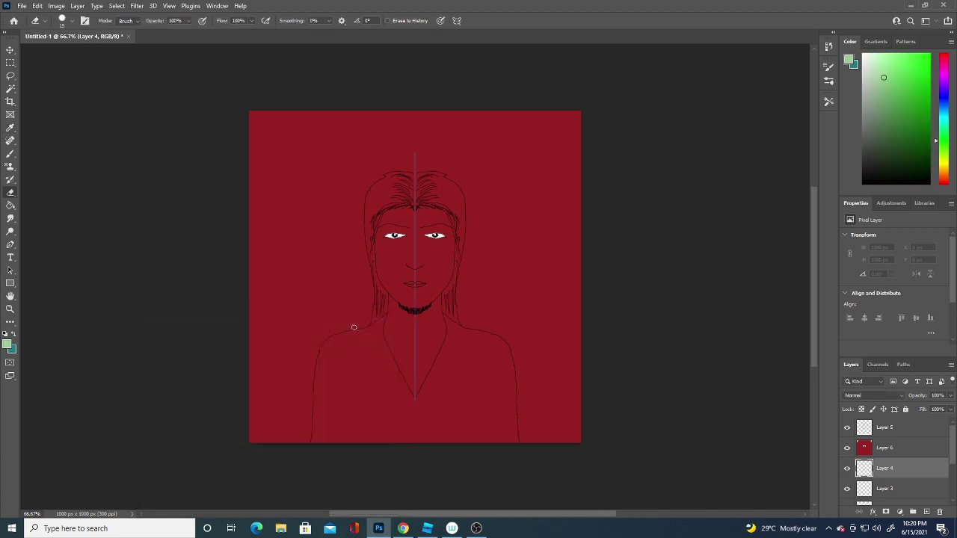
{"action": "left_click", "coordinate": [11, 203]}
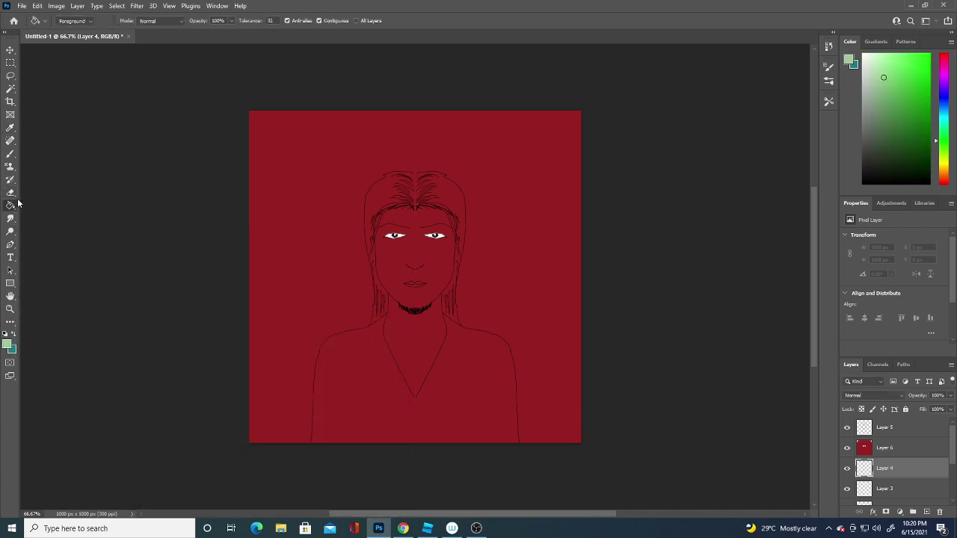
{"action": "left_click", "coordinate": [527, 275]}
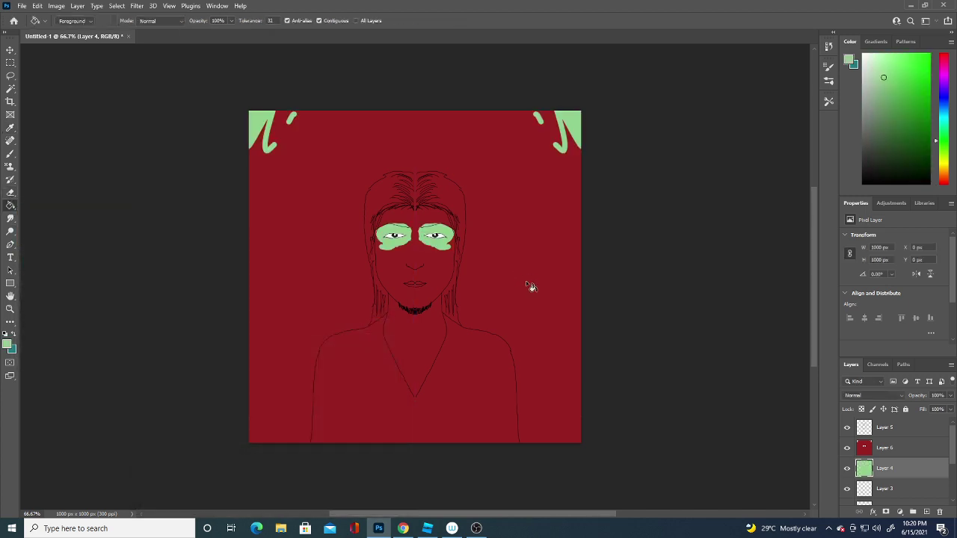
{"action": "key", "text": "ctrl+z"}
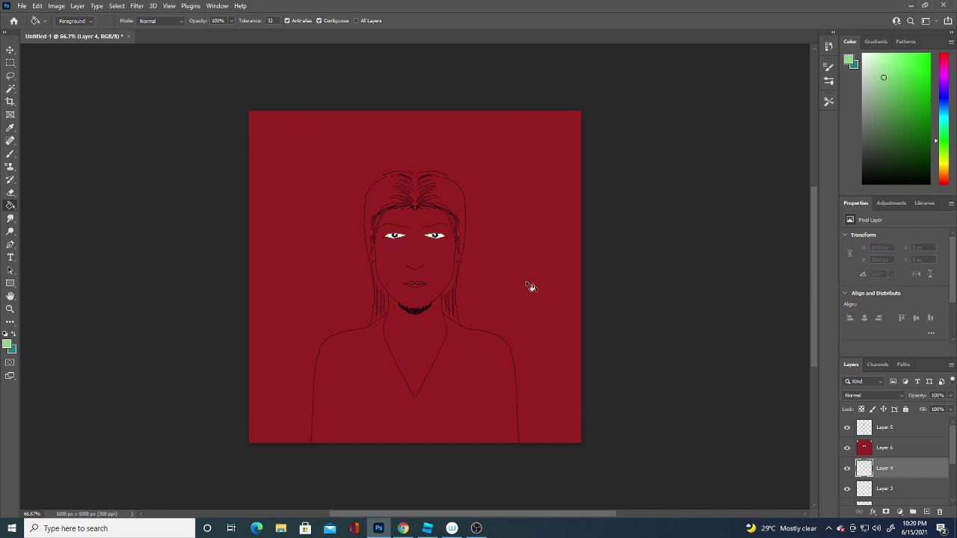
Step: Test green fills on Layers 3 and 1, undoing each one
{"action": "left_click", "coordinate": [906, 489]}
{"action": "left_click", "coordinate": [522, 282]}
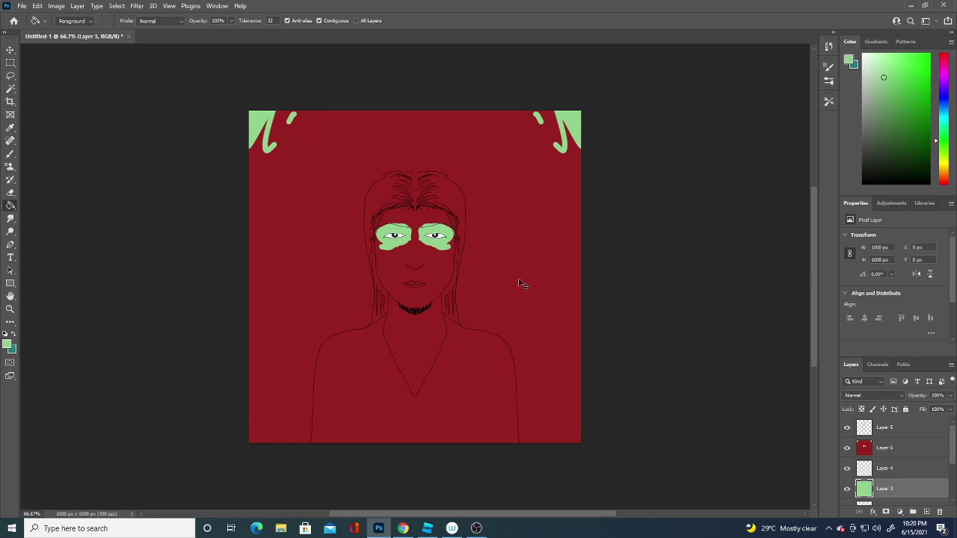
{"action": "key", "text": "ctrl+z"}
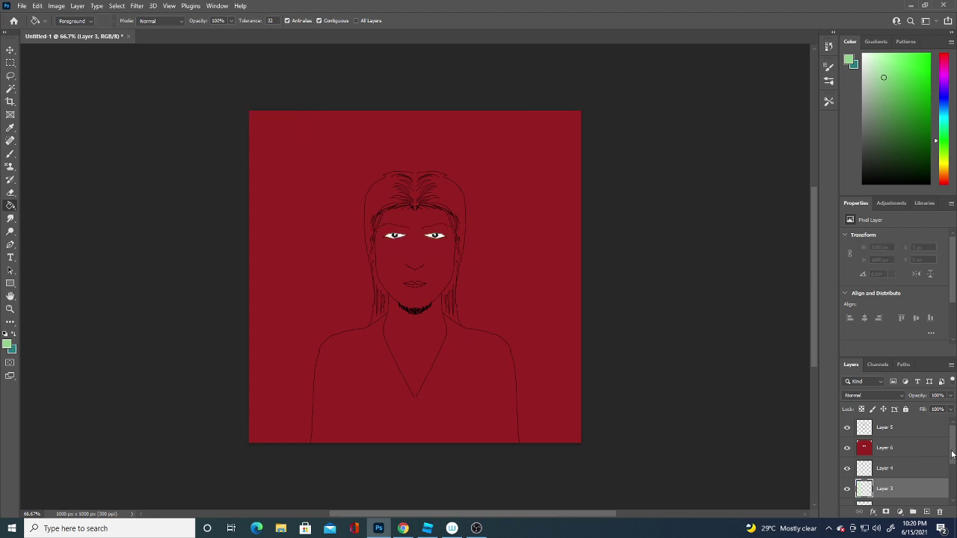
{"action": "scroll", "coordinate": [904, 464], "scroll_direction": "down", "scroll_amount": 2}
{"action": "scroll", "coordinate": [905, 464], "scroll_direction": "down", "scroll_amount": 2}
{"action": "left_click", "coordinate": [913, 454]}
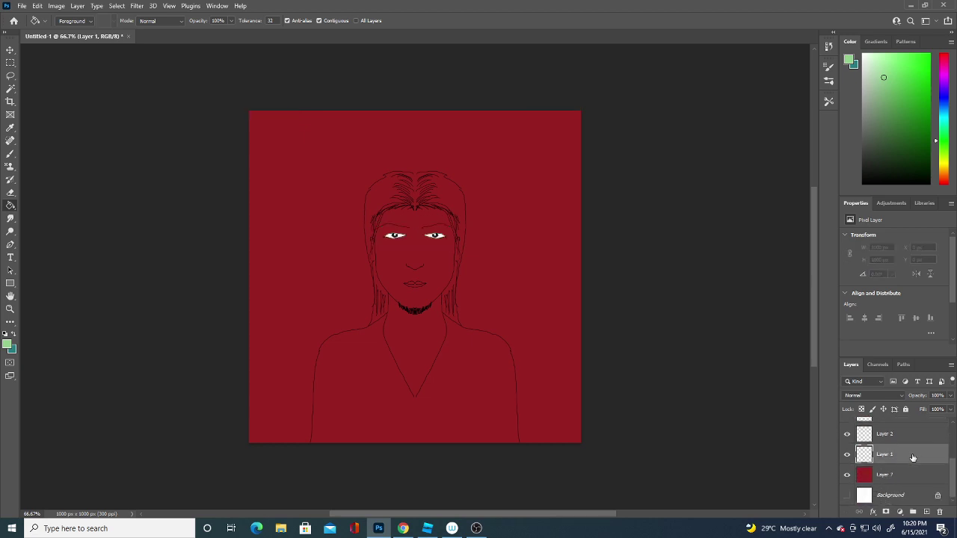
{"action": "left_click", "coordinate": [519, 293]}
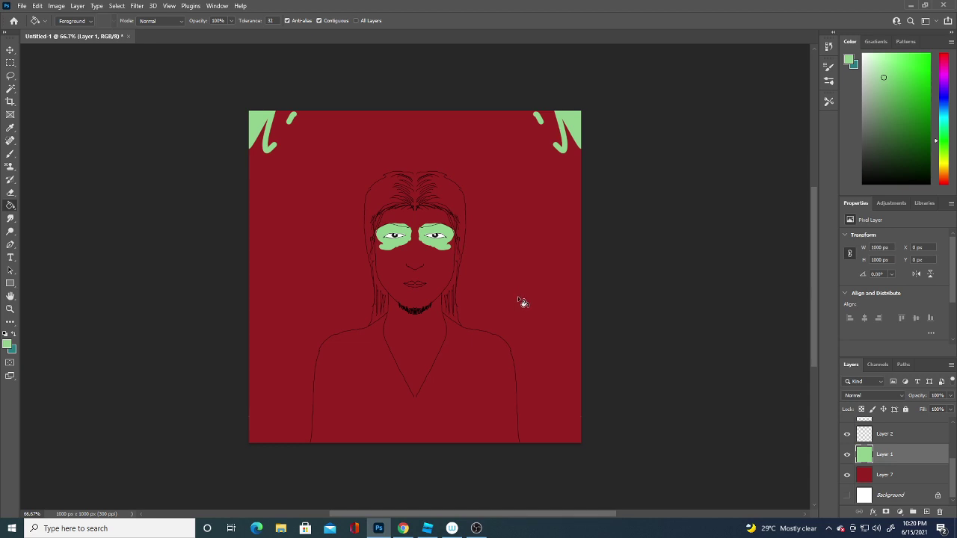
{"action": "key", "text": "ctrl+z"}
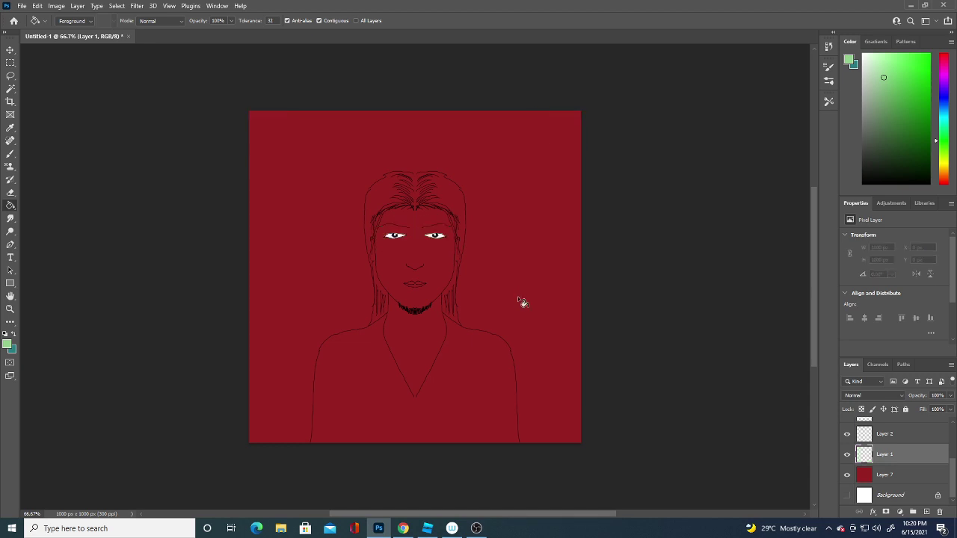
{"action": "left_click", "coordinate": [11, 51]}
Step: Toggle Layers 6, 5 and 4 on and off to check their contents
{"action": "left_click", "coordinate": [444, 241]}
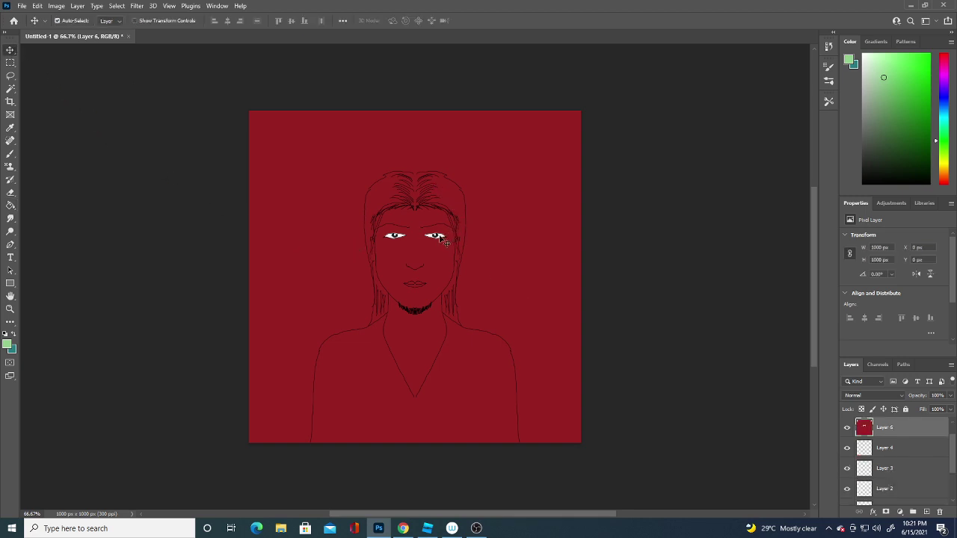
{"action": "left_click", "coordinate": [847, 428]}
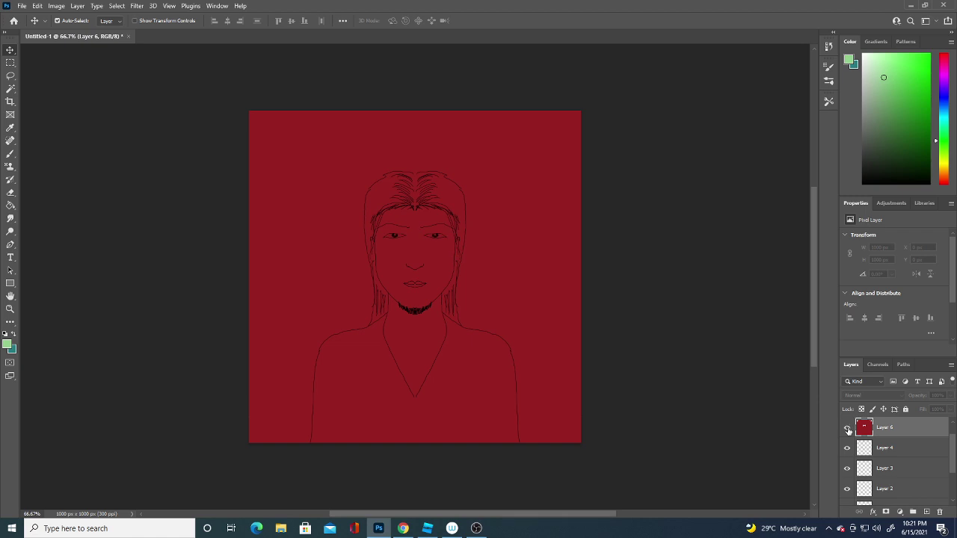
{"action": "left_click_drag", "start_coordinate": [949, 441], "coordinate": [953, 420]}
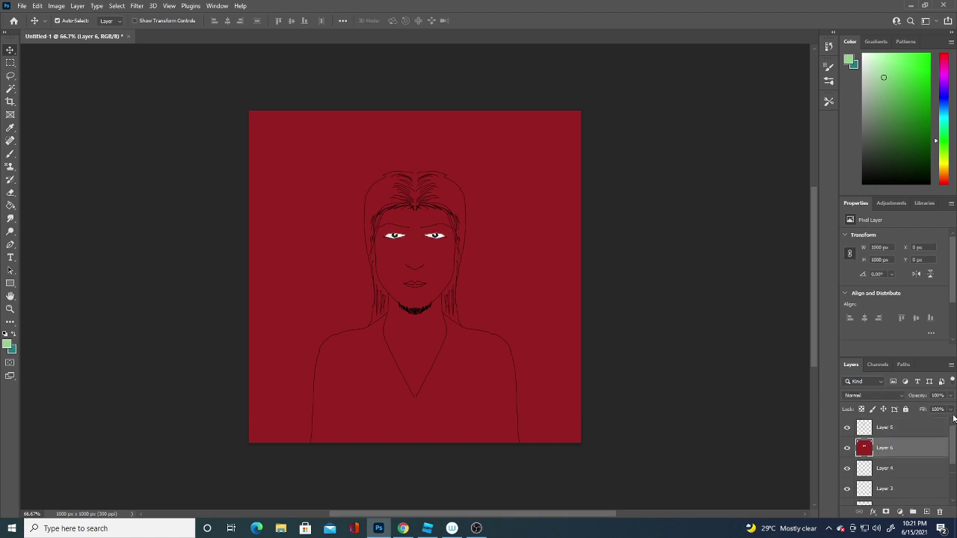
{"action": "left_click", "coordinate": [848, 428]}
{"action": "left_click", "coordinate": [899, 433]}
{"action": "left_click", "coordinate": [905, 452]}
{"action": "left_click", "coordinate": [897, 468]}
{"action": "left_click", "coordinate": [847, 469]}
{"action": "left_click", "coordinate": [846, 469]}
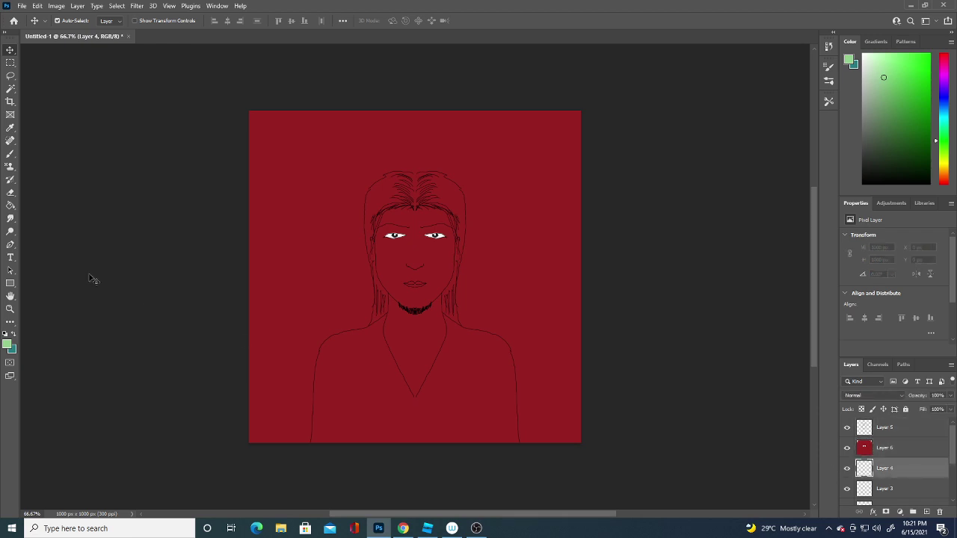
Step: Try a green fill on Layer 4, undo it, and hide Layer 4
{"action": "left_click", "coordinate": [11, 205]}
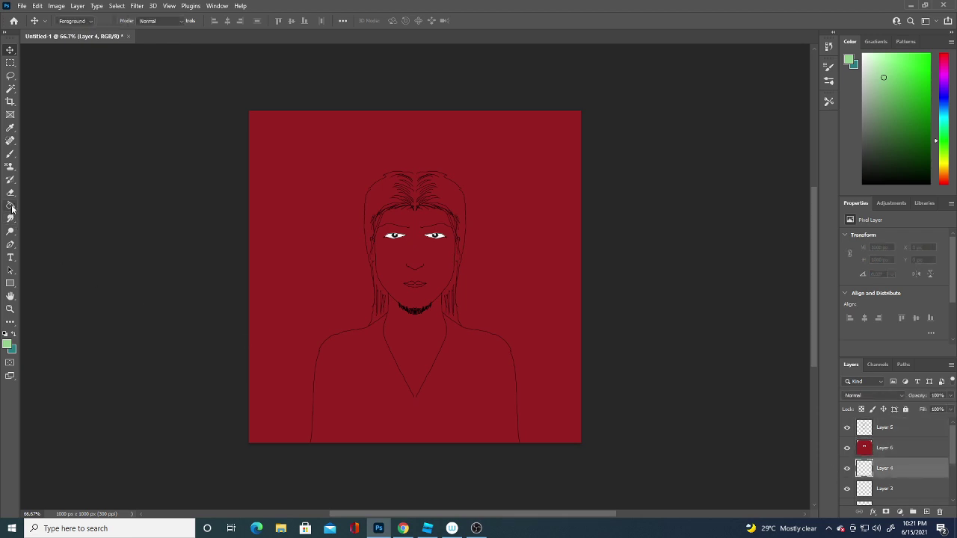
{"action": "left_click", "coordinate": [326, 234]}
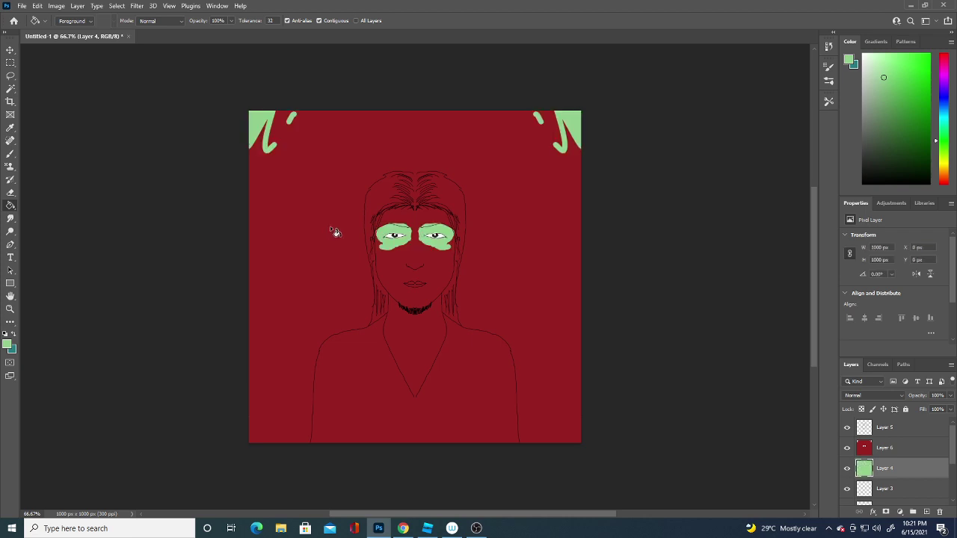
{"action": "key", "text": "ctrl+z"}
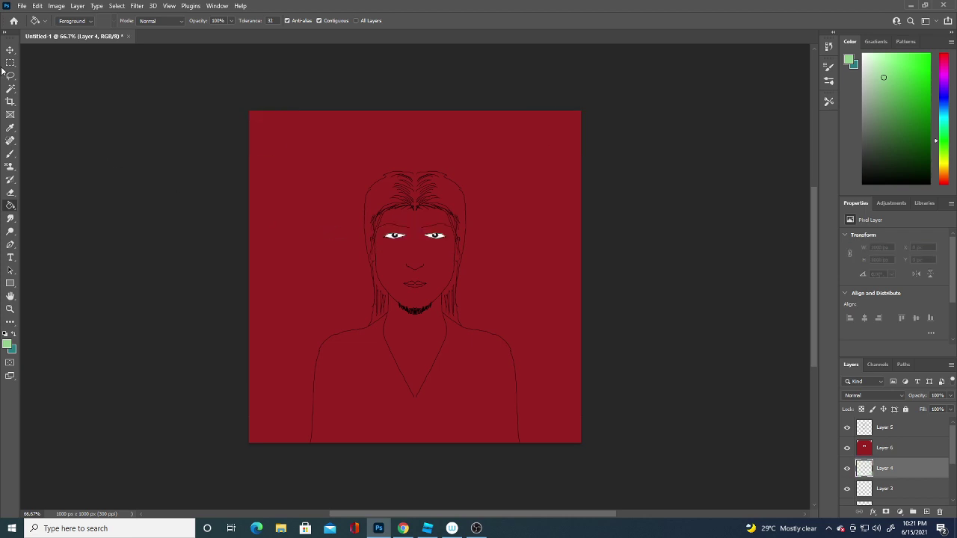
{"action": "left_click", "coordinate": [11, 63]}
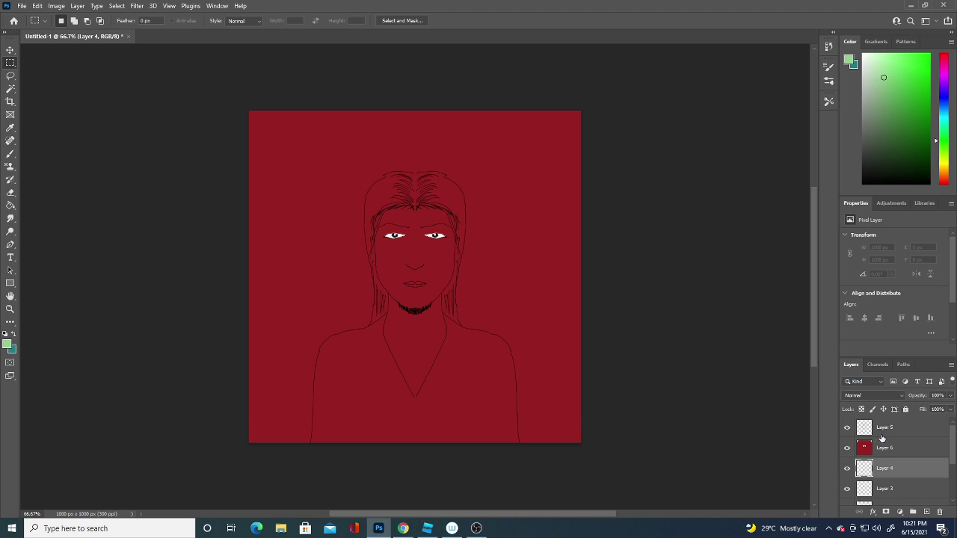
{"action": "left_click", "coordinate": [847, 468]}
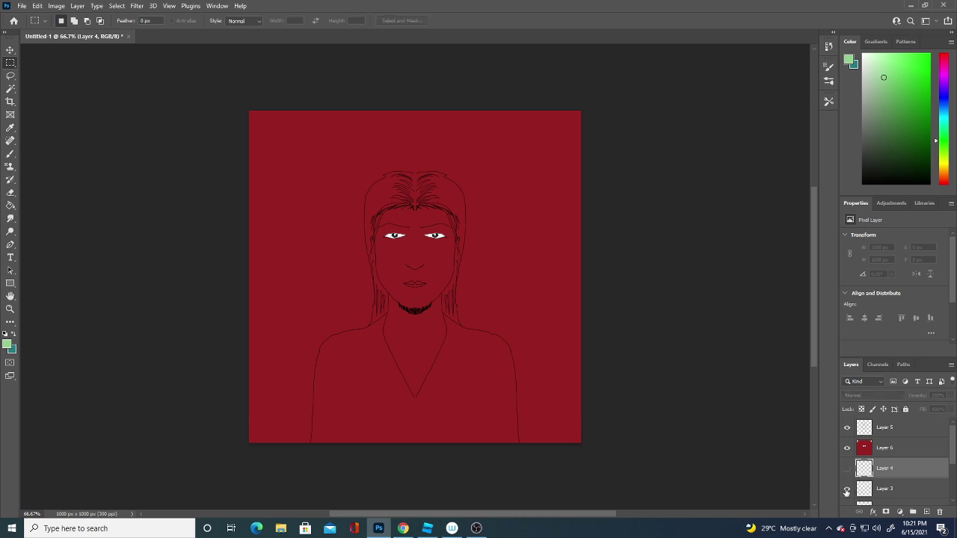
Step: Hide the eye-highlight and face-line layers, then make Layer 4 visible again
{"action": "left_click_drag", "start_coordinate": [954, 449], "coordinate": [947, 488]}
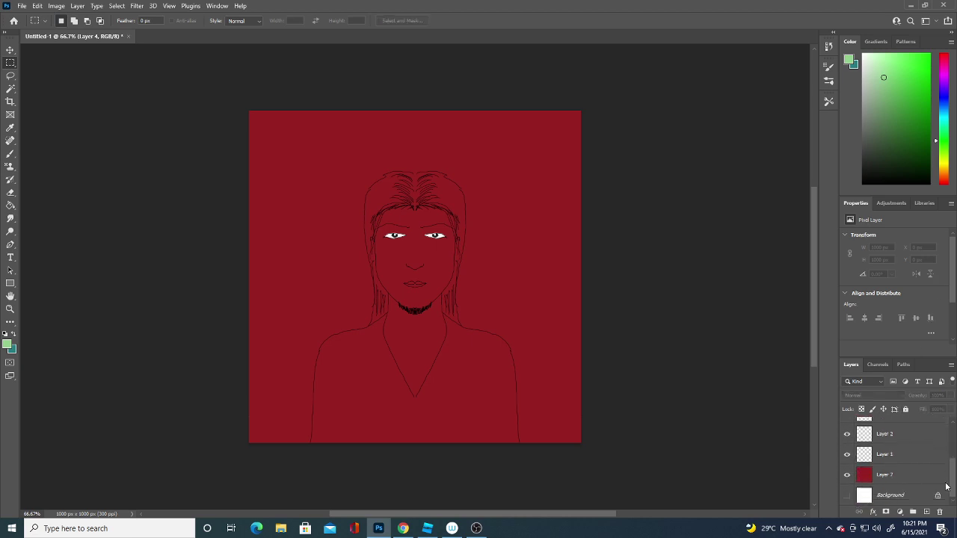
{"action": "left_click", "coordinate": [848, 478]}
{"action": "left_click", "coordinate": [848, 477]}
{"action": "left_click_drag", "start_coordinate": [949, 472], "coordinate": [954, 413]}
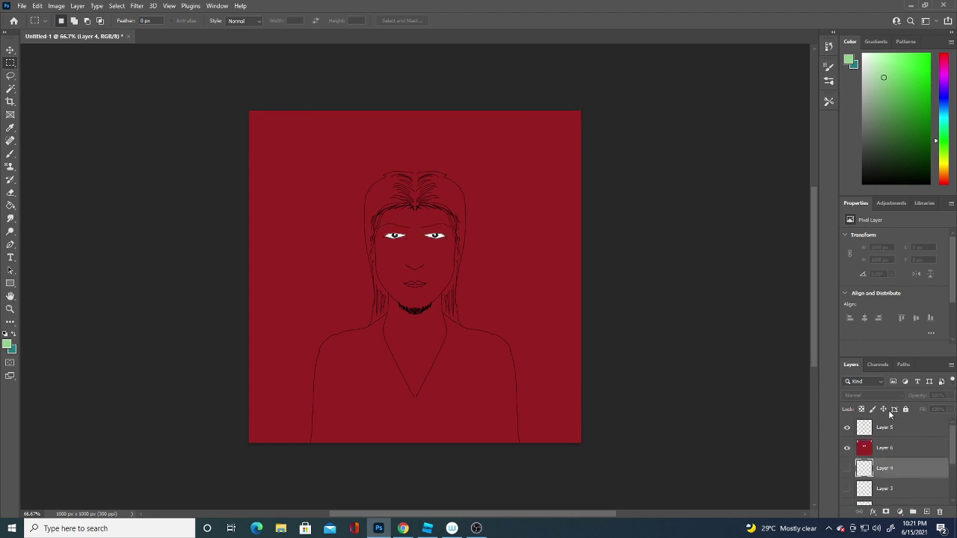
{"action": "left_click", "coordinate": [849, 448]}
{"action": "left_click", "coordinate": [847, 427]}
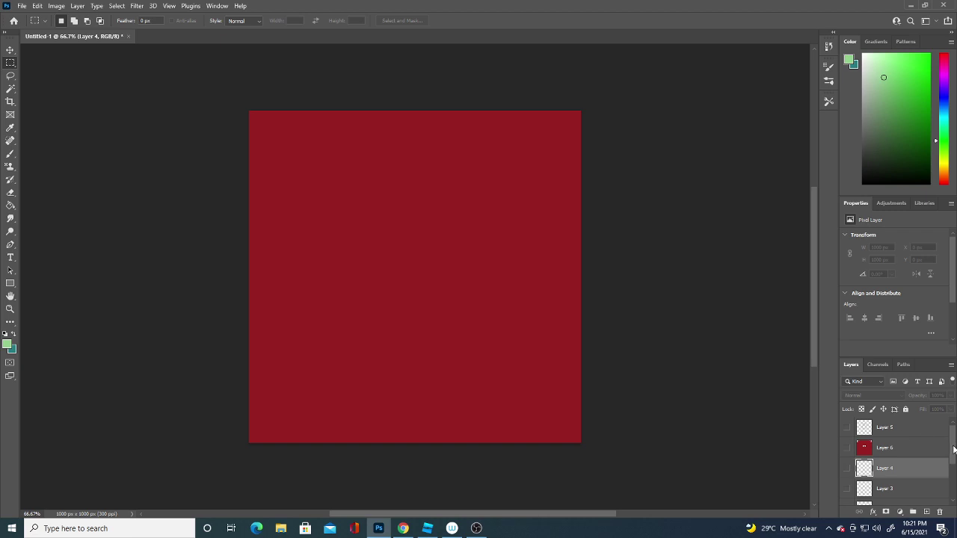
{"action": "scroll", "coordinate": [954, 448], "scroll_direction": "down", "scroll_amount": 3}
{"action": "left_click", "coordinate": [849, 477]}
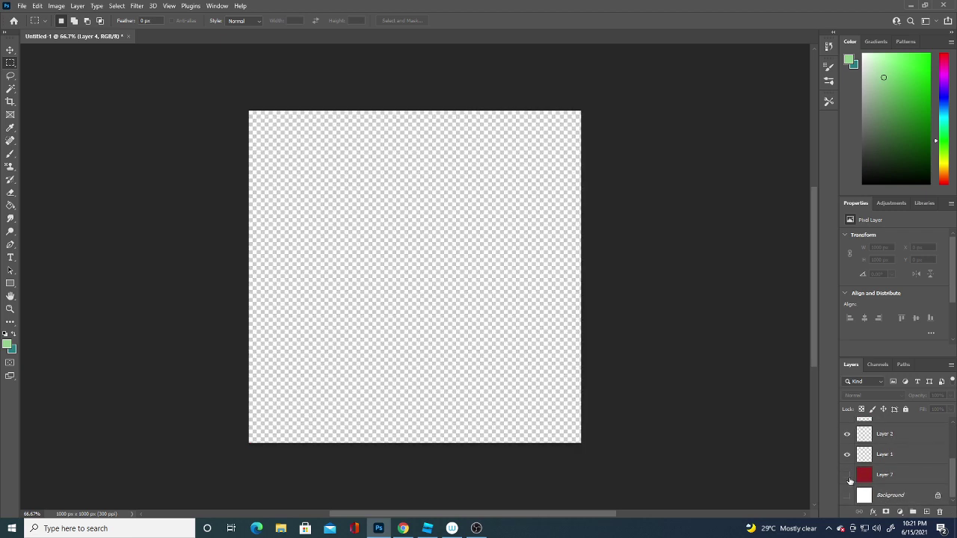
{"action": "scroll", "coordinate": [948, 472], "scroll_direction": "up", "scroll_amount": 3}
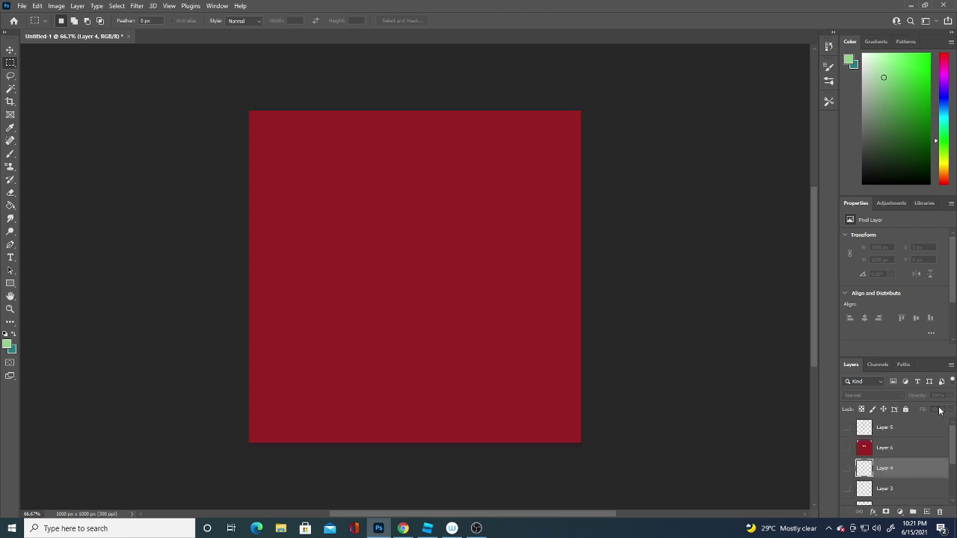
{"action": "left_click", "coordinate": [847, 468]}
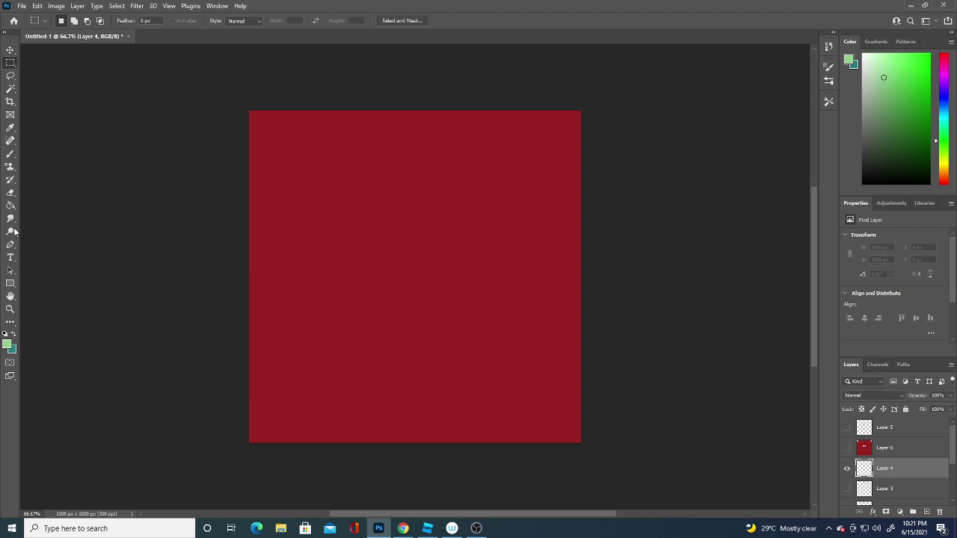
Step: Fill Layer 4 with light green using the Paint Bucket and dismiss the no-pixels-selected warning
{"action": "left_click", "coordinate": [11, 205]}
{"action": "left_click", "coordinate": [350, 216]}
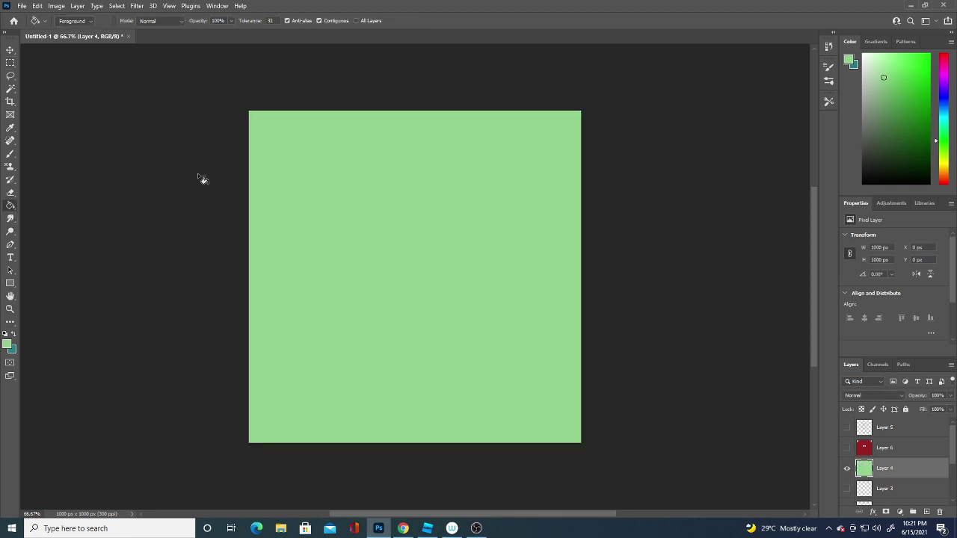
{"action": "left_click", "coordinate": [10, 65]}
{"action": "left_click_drag", "start_coordinate": [589, 188], "coordinate": [590, 182]}
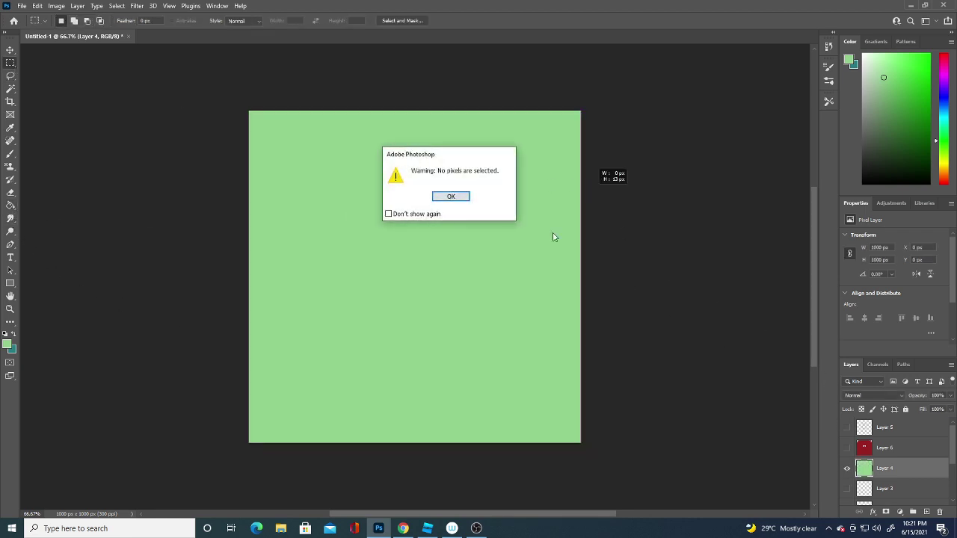
{"action": "left_click", "coordinate": [450, 196]}
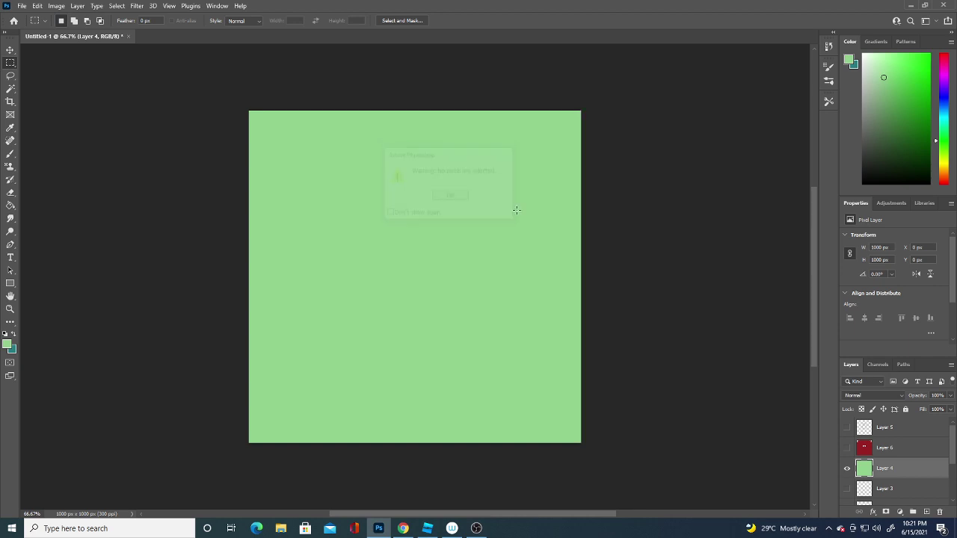
Step: Show the Layer 5 face line drawing and keep the red Layer 6 hidden
{"action": "left_click", "coordinate": [848, 430]}
{"action": "left_click", "coordinate": [847, 447]}
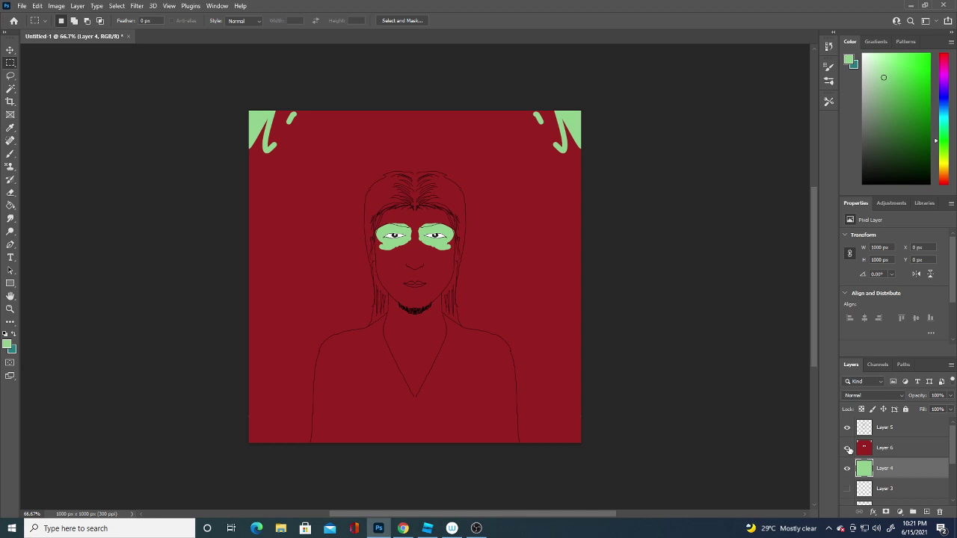
{"action": "left_click", "coordinate": [848, 448]}
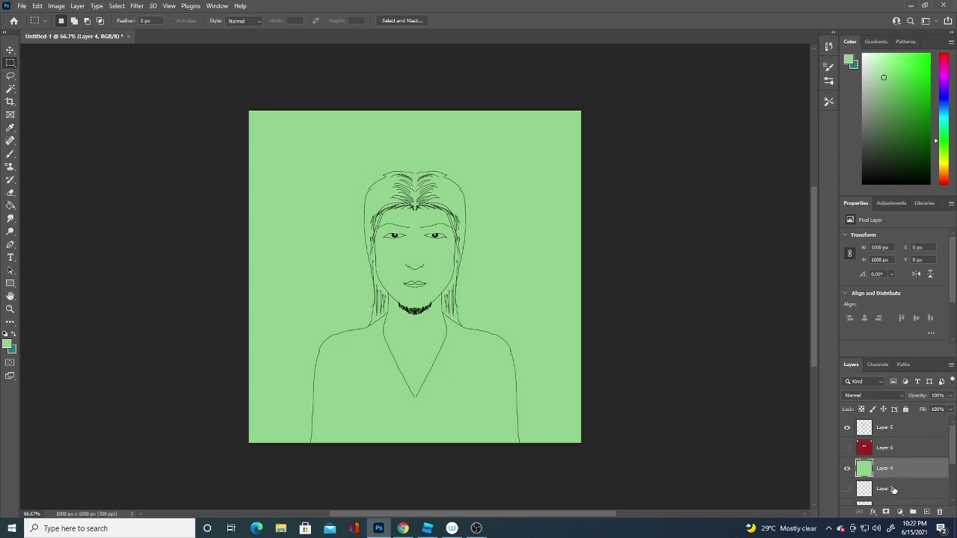
Step: Refill the background behind the line drawing with a slightly darker green
{"action": "left_click", "coordinate": [9, 345]}
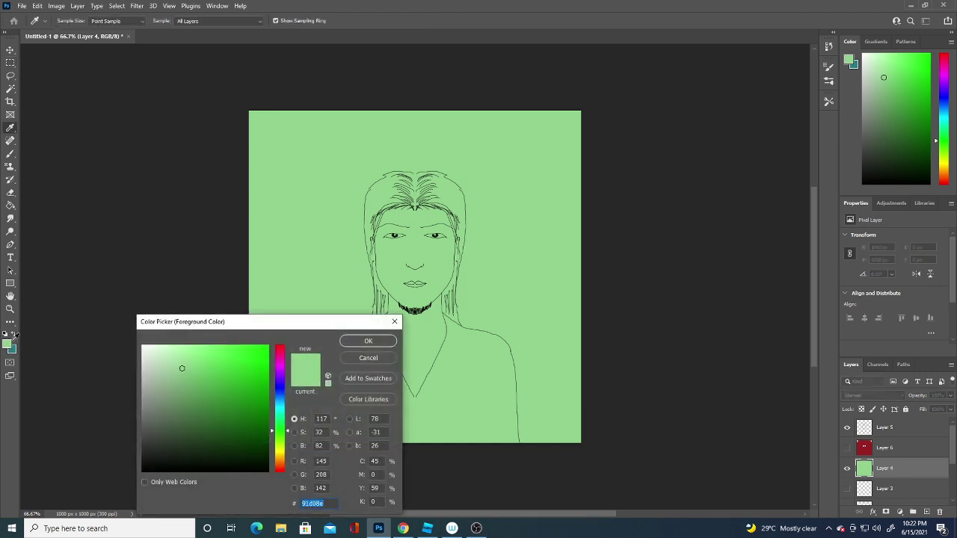
{"action": "left_click_drag", "start_coordinate": [213, 404], "coordinate": [202, 376]}
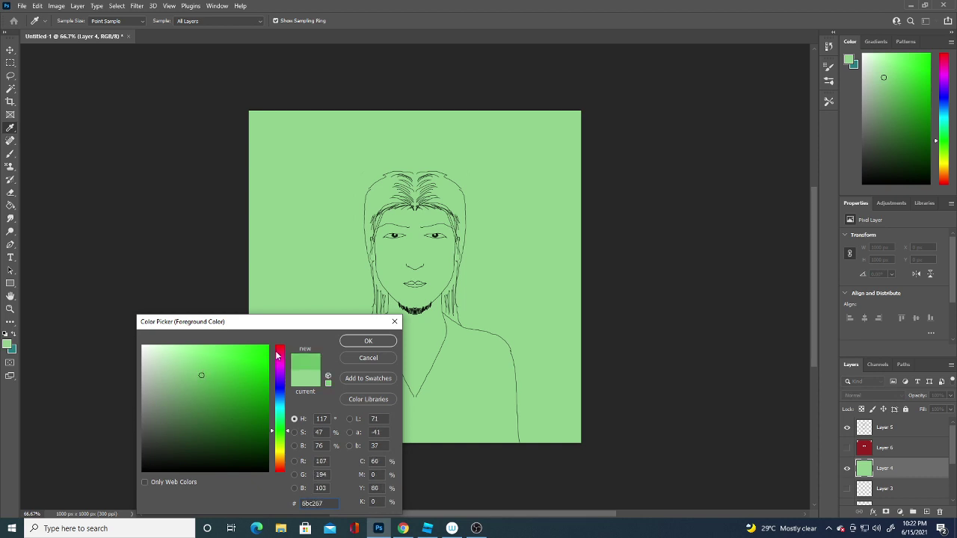
{"action": "left_click", "coordinate": [355, 342]}
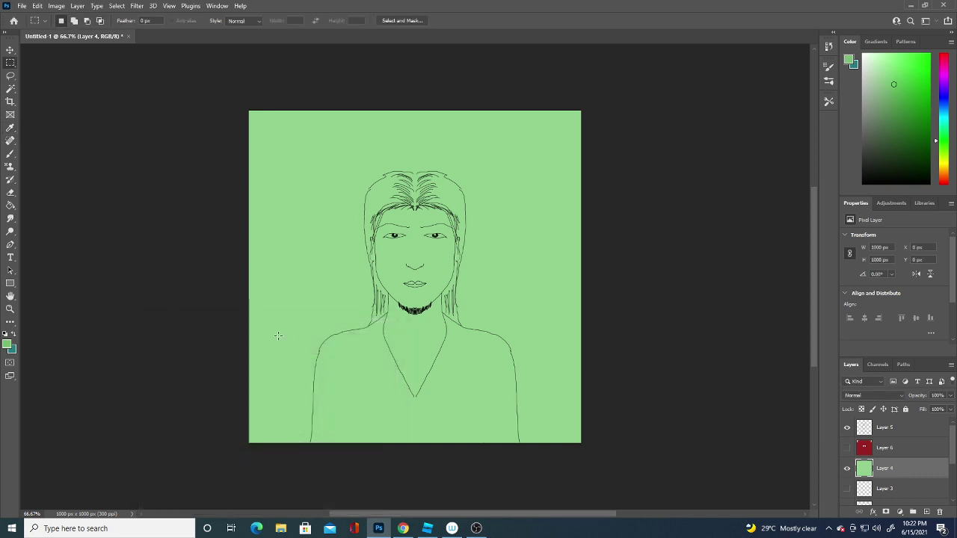
{"action": "left_click", "coordinate": [10, 207]}
{"action": "left_click", "coordinate": [485, 251]}
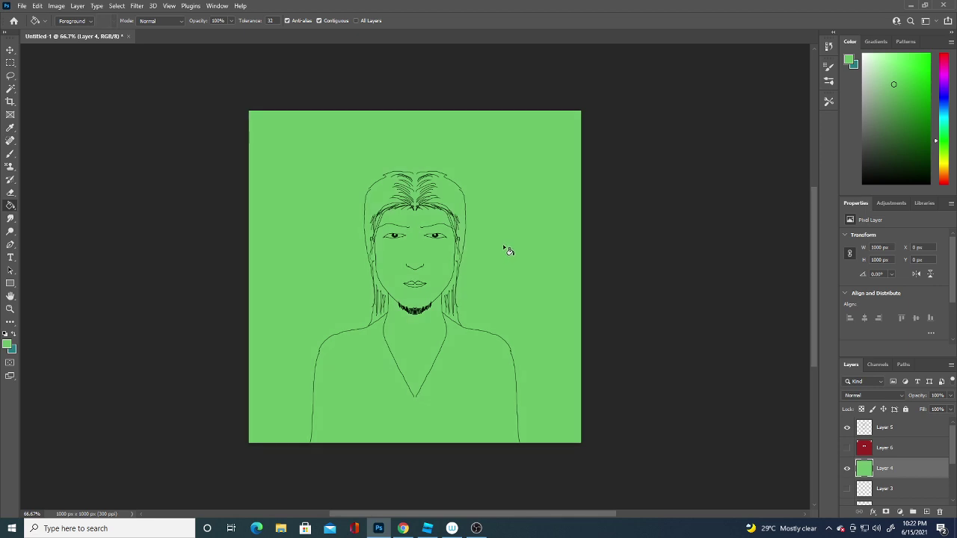
Step: Refill Layer 4's background with a duller, muted sage green (#8fa06f)
{"action": "left_click", "coordinate": [8, 344]}
{"action": "mouse_move", "coordinate": [273, 434]}
{"action": "left_mouse_down"}
{"action": "mouse_move", "coordinate": [281, 417]}
{"action": "mouse_move", "coordinate": [280, 445]}
{"action": "left_mouse_up"}
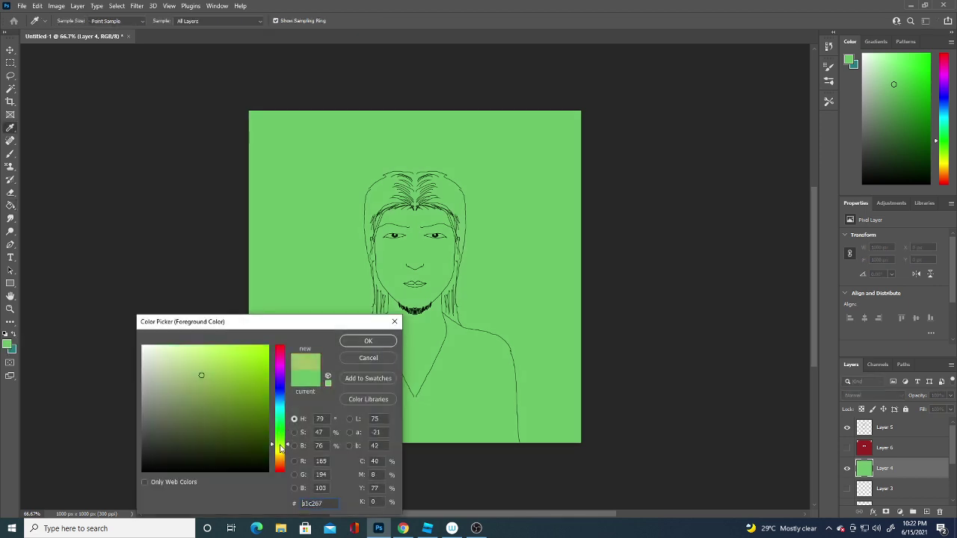
{"action": "left_click", "coordinate": [205, 353]}
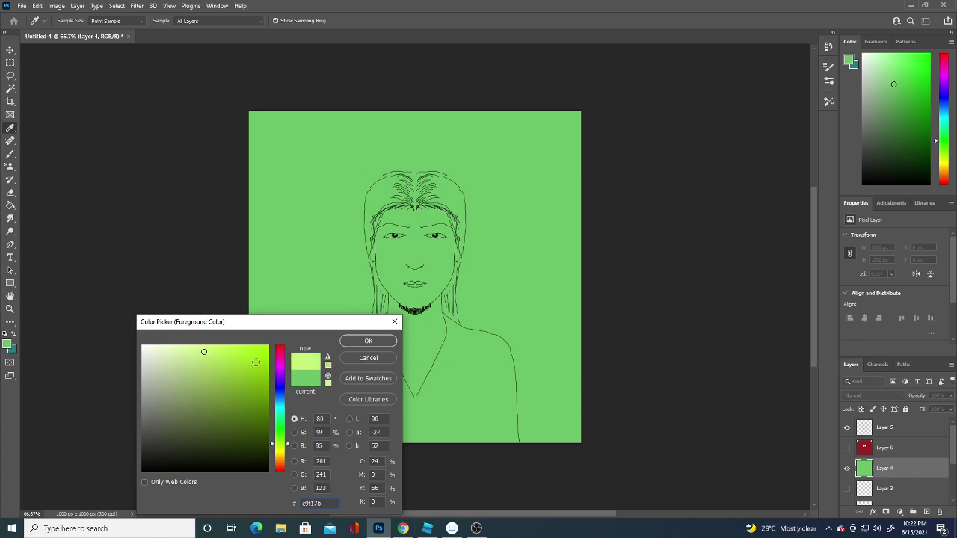
{"action": "left_click_drag", "start_coordinate": [208, 353], "coordinate": [179, 393]}
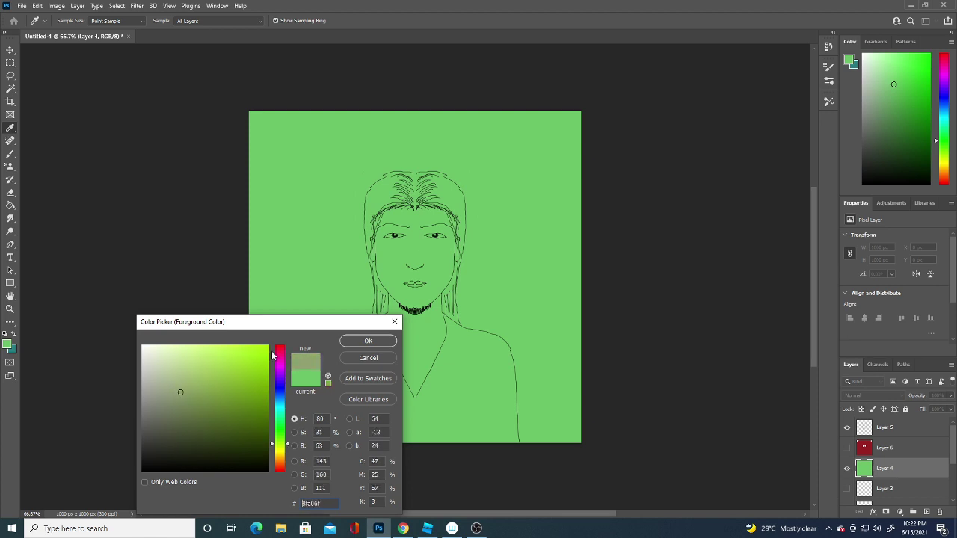
{"action": "left_click", "coordinate": [368, 341]}
{"action": "key", "text": "g"}
{"action": "left_click", "coordinate": [303, 313]}
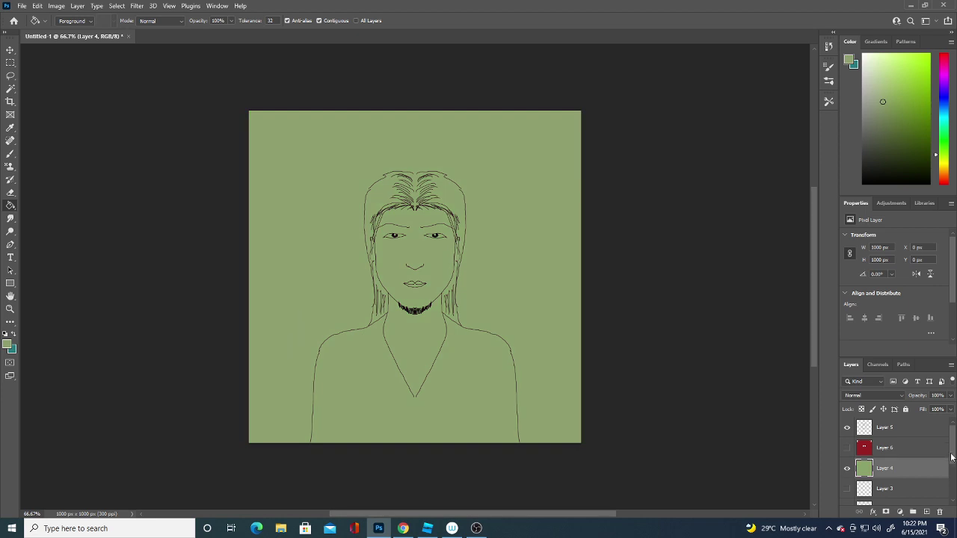
Step: Add a new empty layer above Layer 5 and set the foreground to a saturated green
{"action": "left_click", "coordinate": [916, 430]}
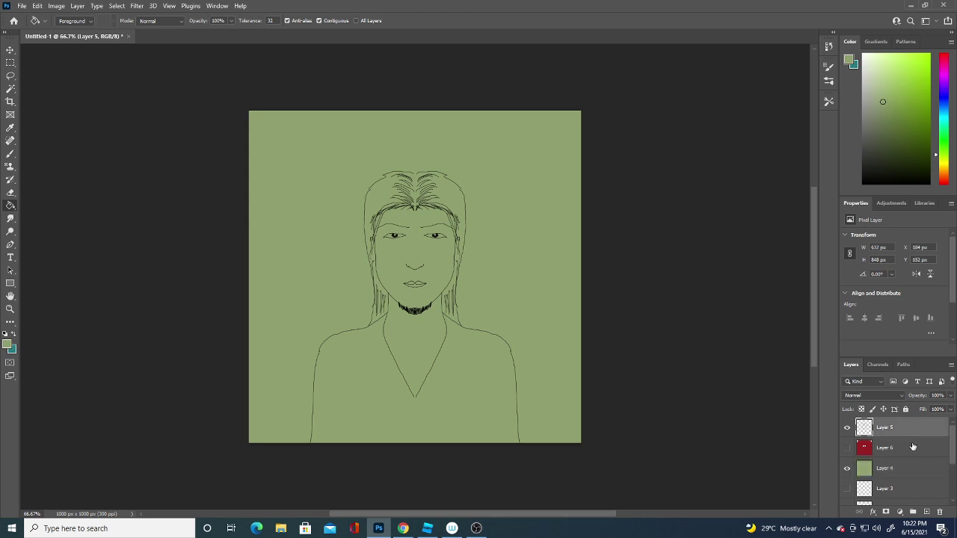
{"action": "left_click", "coordinate": [928, 511]}
{"action": "left_click", "coordinate": [8, 344]}
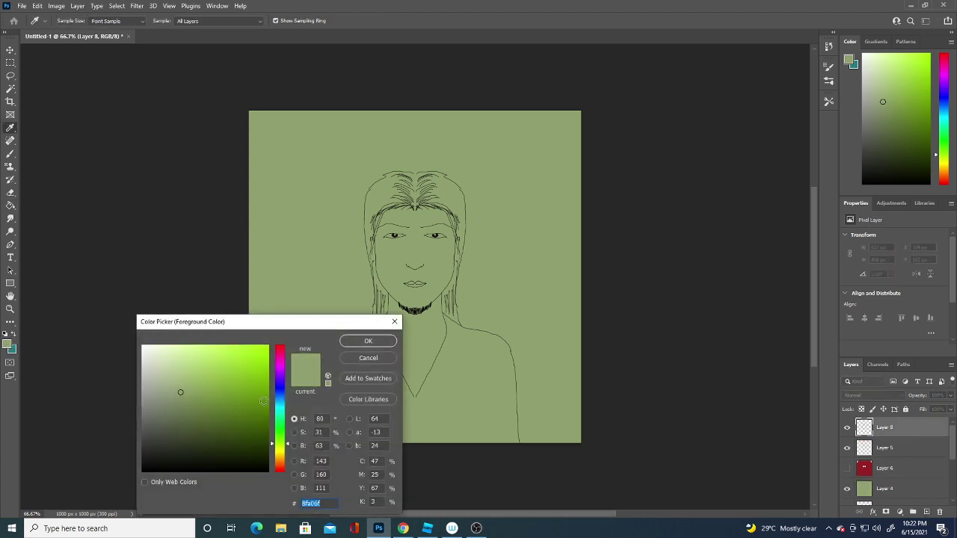
{"action": "left_click", "coordinate": [253, 404]}
{"action": "left_click", "coordinate": [357, 344]}
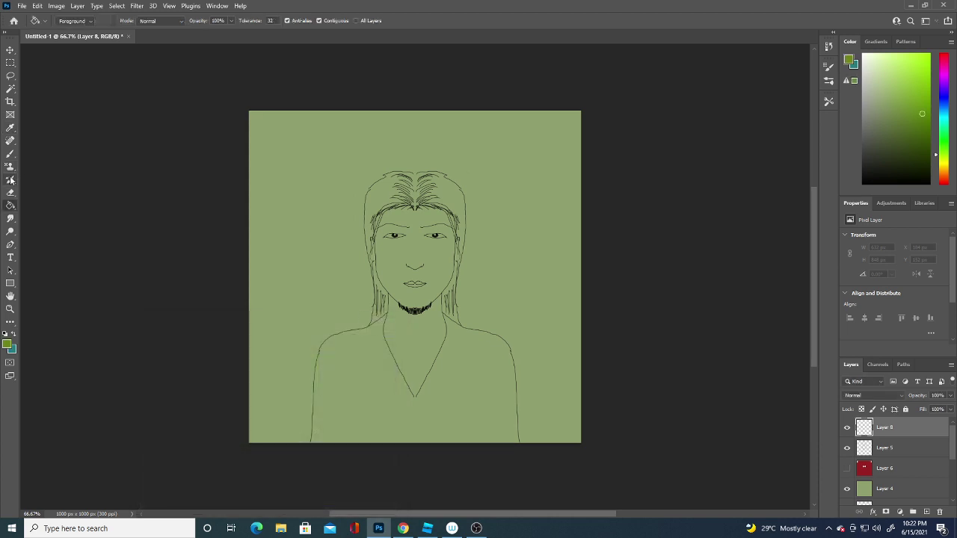
Step: Paint saturated green strands on the forehead hair with a soft round brush
{"action": "left_click", "coordinate": [10, 153]}
{"action": "left_click", "coordinate": [67, 20]}
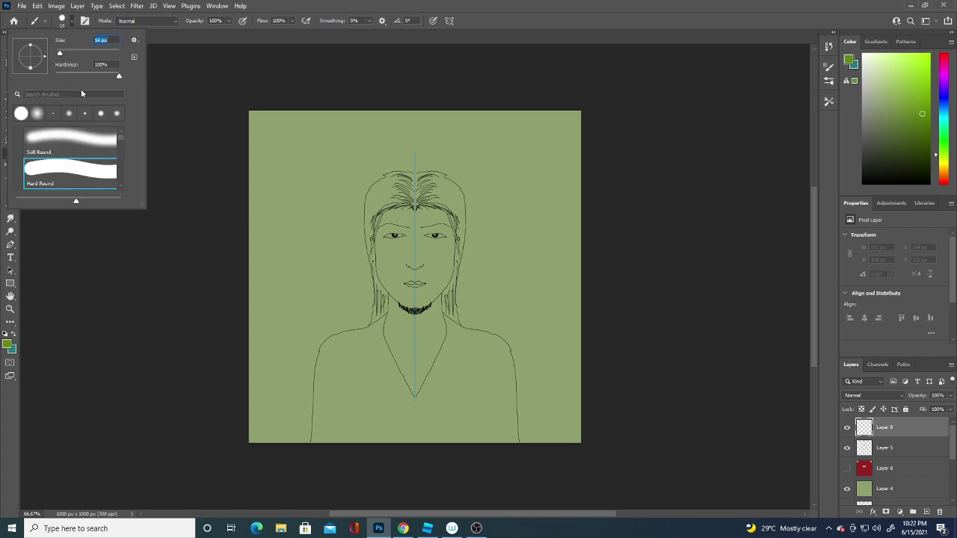
{"action": "left_click", "coordinate": [82, 140]}
{"action": "left_click", "coordinate": [79, 263]}
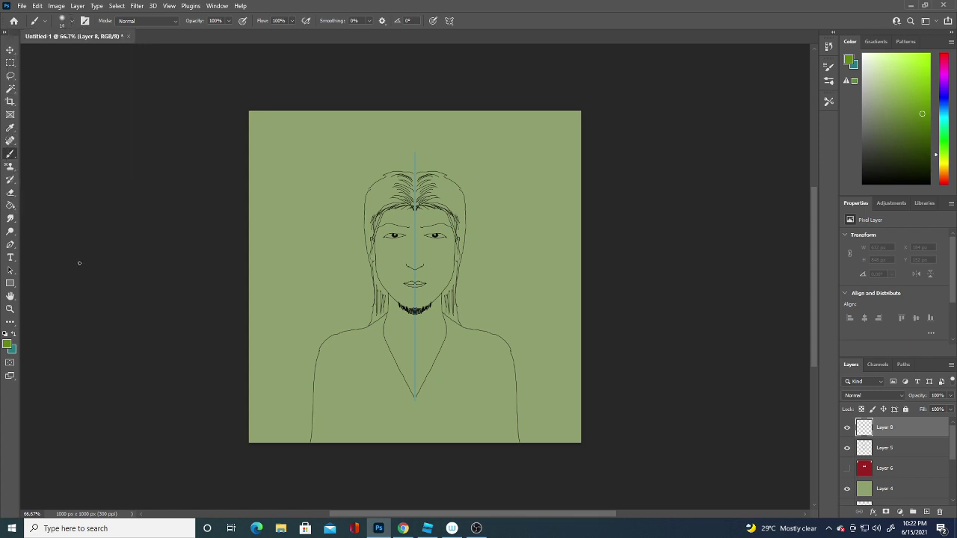
{"action": "mouse_move", "coordinate": [398, 199]}
{"action": "left_mouse_down"}
{"action": "mouse_move", "coordinate": [419, 207]}
{"action": "mouse_move", "coordinate": [446, 197]}
{"action": "left_mouse_up"}
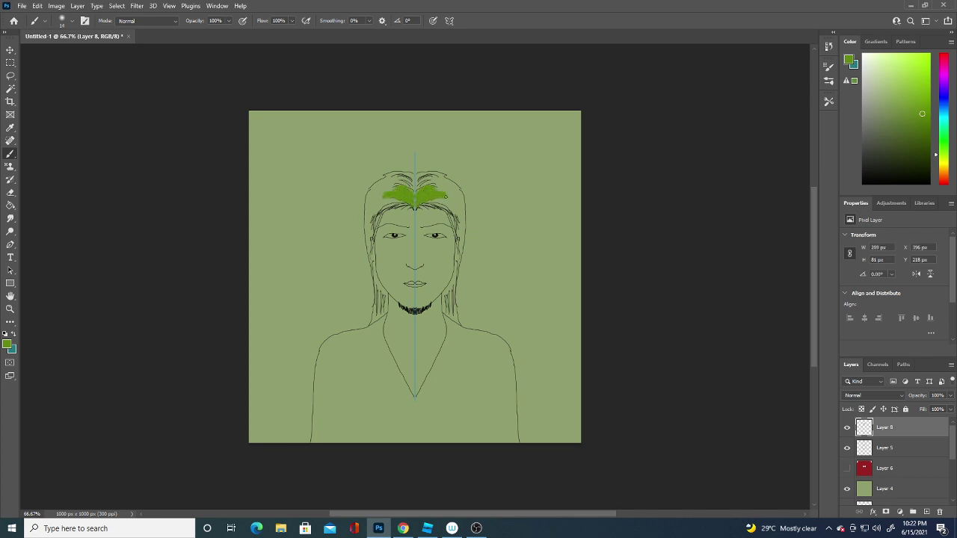
Step: Paint darker green strokes along the lower forehead hair
{"action": "left_click", "coordinate": [7, 344]}
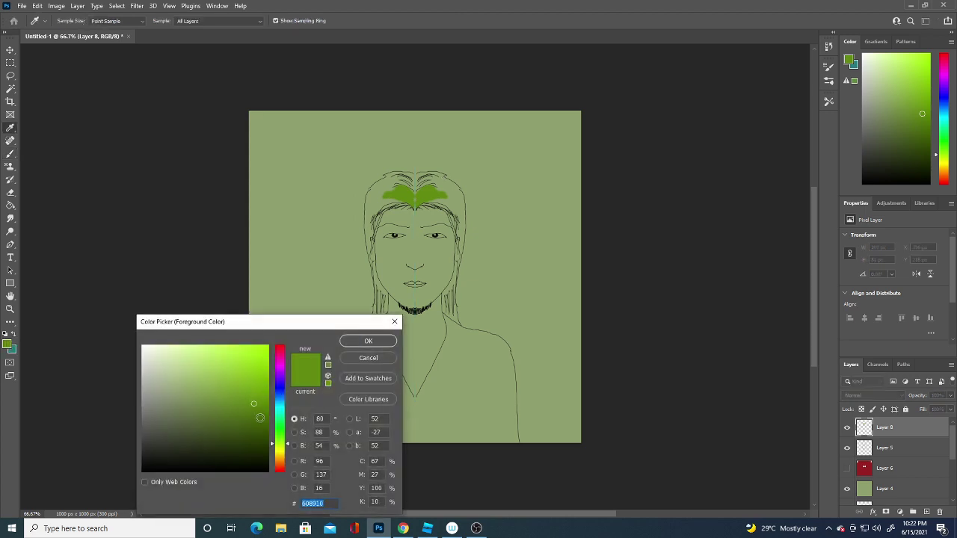
{"action": "left_click", "coordinate": [261, 419]}
{"action": "left_click", "coordinate": [357, 345]}
{"action": "left_click_drag", "start_coordinate": [407, 203], "coordinate": [386, 204]}
{"action": "left_click_drag", "start_coordinate": [426, 202], "coordinate": [449, 203]}
{"action": "mouse_move", "coordinate": [408, 203]}
{"action": "left_mouse_down"}
{"action": "mouse_move", "coordinate": [382, 204]}
{"action": "mouse_move", "coordinate": [452, 187]}
{"action": "mouse_move", "coordinate": [448, 200]}
{"action": "mouse_move", "coordinate": [455, 189]}
{"action": "mouse_move", "coordinate": [418, 188]}
{"action": "mouse_move", "coordinate": [431, 184]}
{"action": "left_mouse_up"}
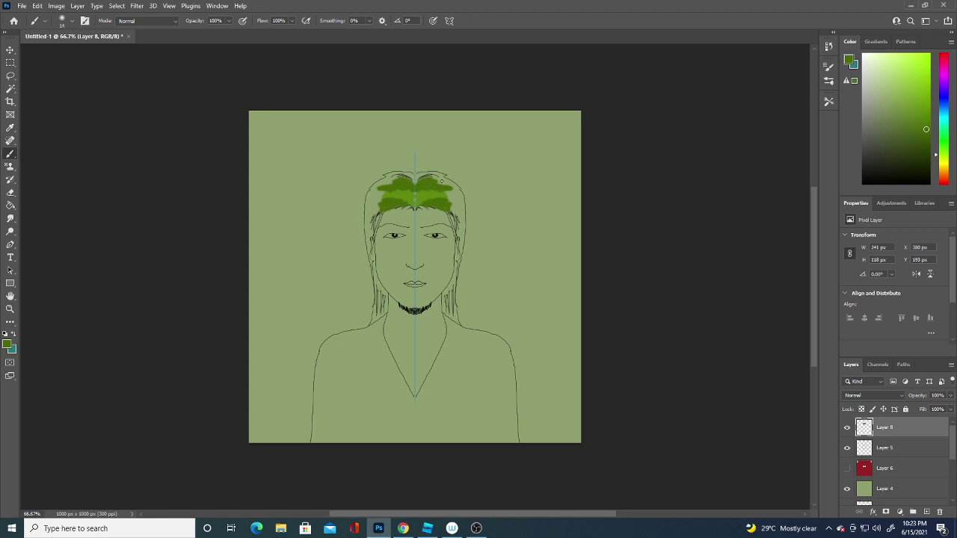
Step: Paint light green strokes near the hairline and along the left hair edge, mirrored right
{"action": "left_click", "coordinate": [9, 344]}
{"action": "left_click", "coordinate": [234, 403]}
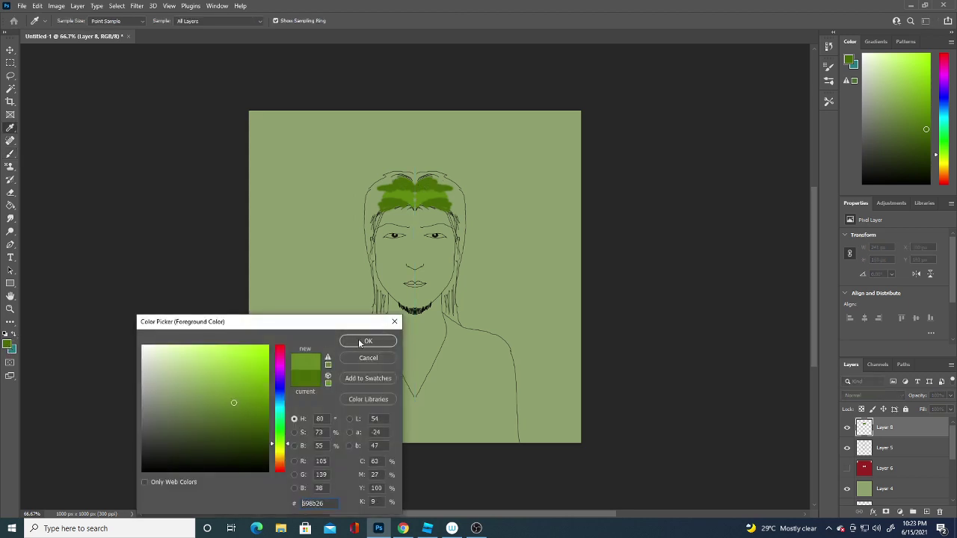
{"action": "left_click", "coordinate": [359, 342]}
{"action": "left_click_drag", "start_coordinate": [381, 211], "coordinate": [373, 188]}
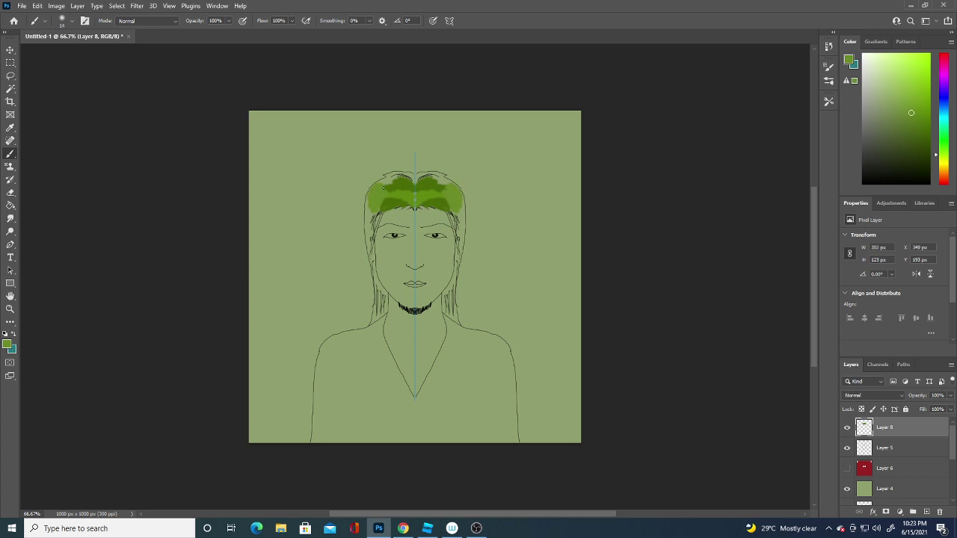
{"action": "left_click", "coordinate": [9, 346]}
{"action": "left_click", "coordinate": [250, 392]}
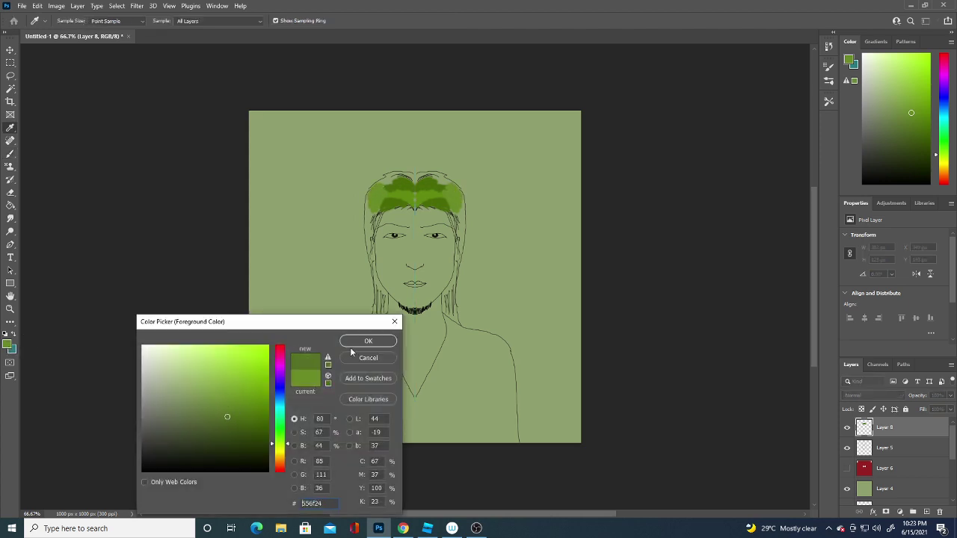
{"action": "left_click", "coordinate": [368, 342]}
{"action": "left_click_drag", "start_coordinate": [374, 208], "coordinate": [369, 231]}
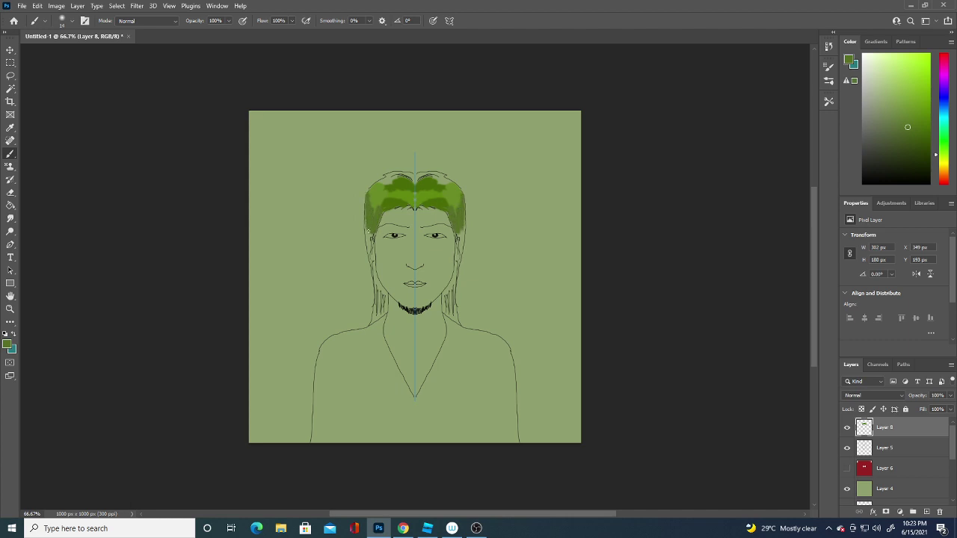
Step: Paint lighter green along the hair edges and down the hair sides
{"action": "left_click", "coordinate": [8, 346]}
{"action": "left_click", "coordinate": [220, 387]}
{"action": "left_click", "coordinate": [348, 345]}
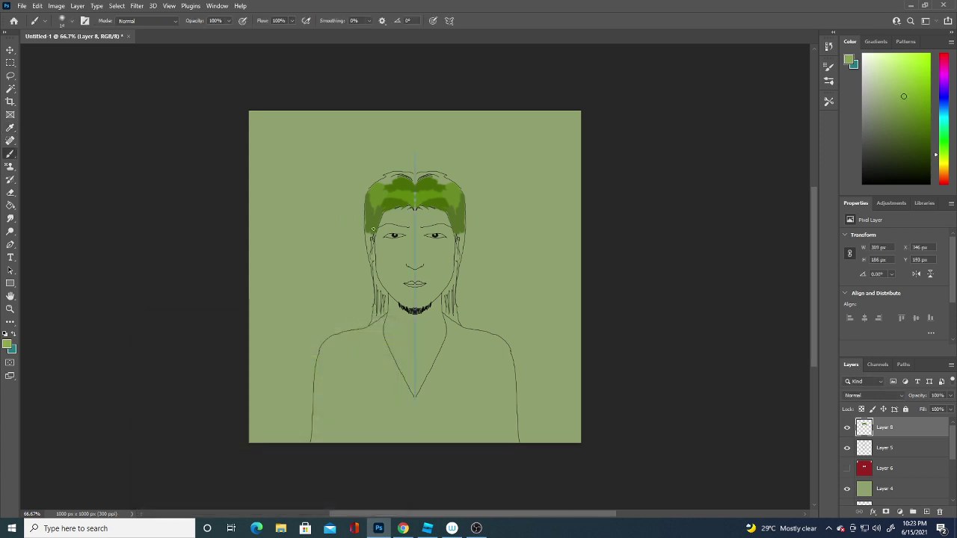
{"action": "mouse_move", "coordinate": [371, 230]}
{"action": "left_mouse_down"}
{"action": "mouse_move", "coordinate": [372, 241]}
{"action": "mouse_move", "coordinate": [371, 198]}
{"action": "left_mouse_up"}
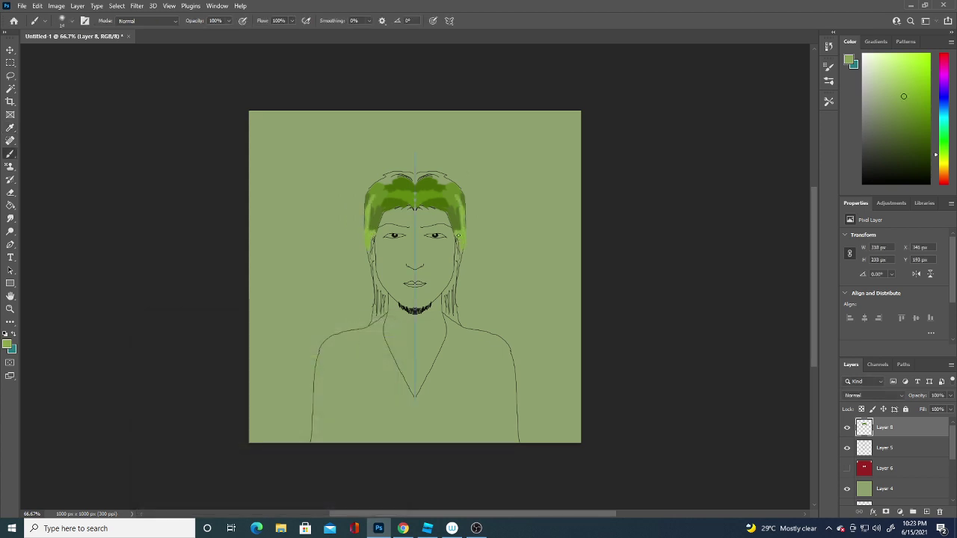
{"action": "left_click_drag", "start_coordinate": [458, 236], "coordinate": [453, 279]}
Step: Paint darker green across the top of the hair and down the strands
{"action": "left_click", "coordinate": [8, 344]}
{"action": "left_click", "coordinate": [236, 412]}
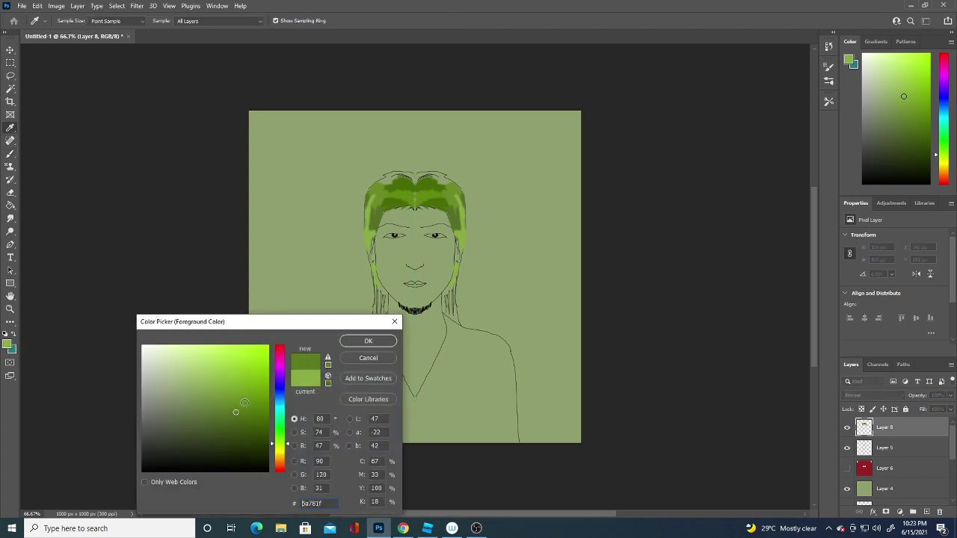
{"action": "left_click", "coordinate": [357, 345]}
{"action": "key", "text": "b"}
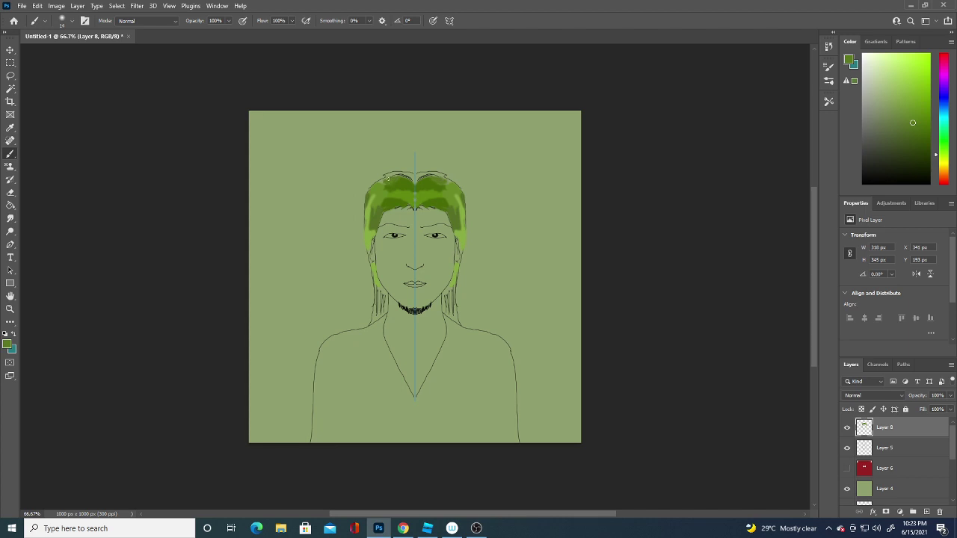
{"action": "left_click_drag", "start_coordinate": [390, 178], "coordinate": [413, 178]}
{"action": "left_click_drag", "start_coordinate": [459, 249], "coordinate": [445, 297]}
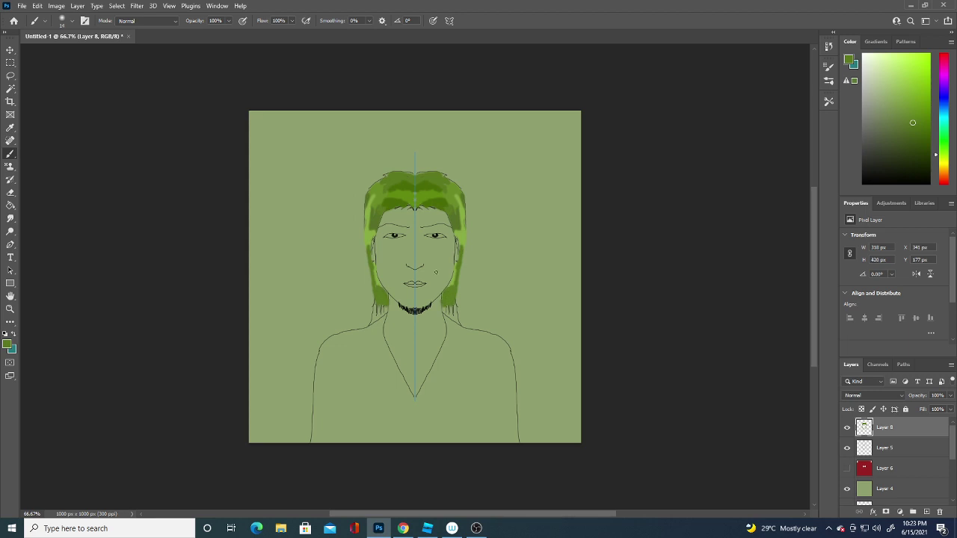
Step: Darken the lower hair ends near the beard with an even darker green, then pick a deep olive green
{"action": "left_click", "coordinate": [9, 345]}
{"action": "left_click", "coordinate": [240, 431]}
{"action": "left_click", "coordinate": [367, 342]}
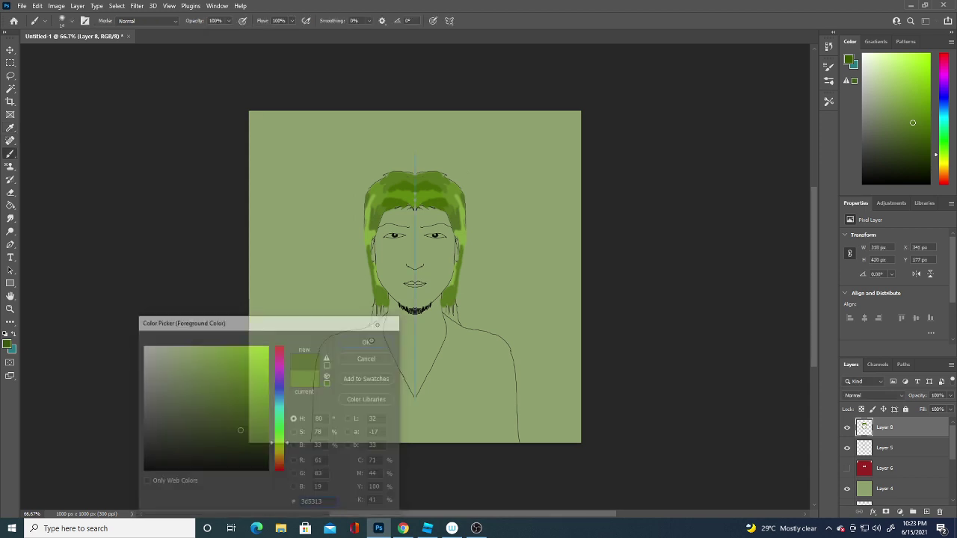
{"action": "mouse_move", "coordinate": [447, 304]}
{"action": "left_mouse_down"}
{"action": "mouse_move", "coordinate": [459, 323]}
{"action": "mouse_move", "coordinate": [453, 289]}
{"action": "left_mouse_up"}
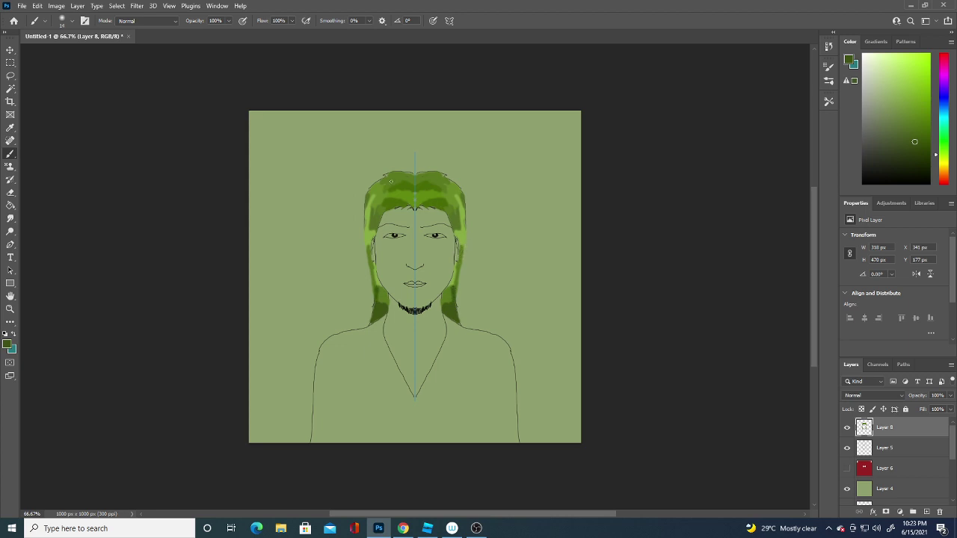
{"action": "left_click", "coordinate": [8, 342]}
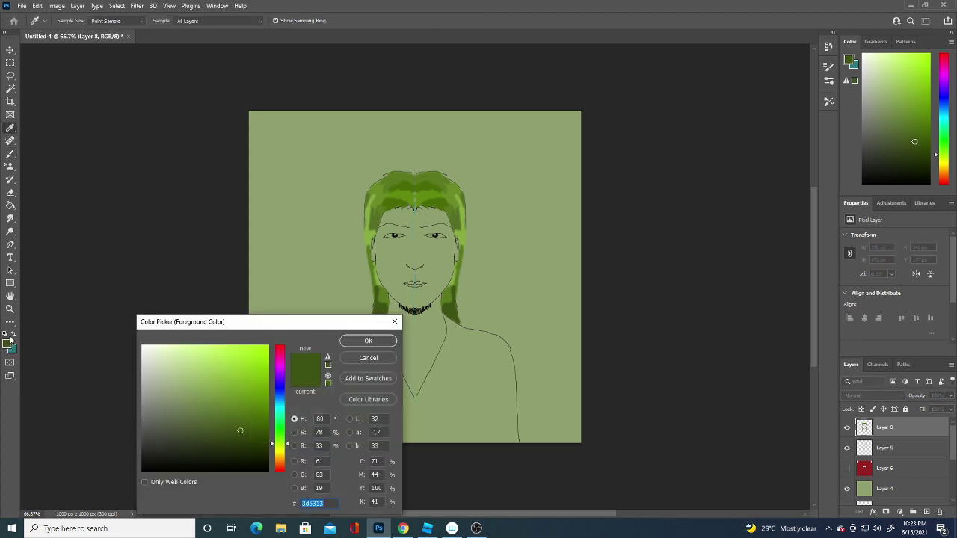
{"action": "left_click", "coordinate": [218, 392]}
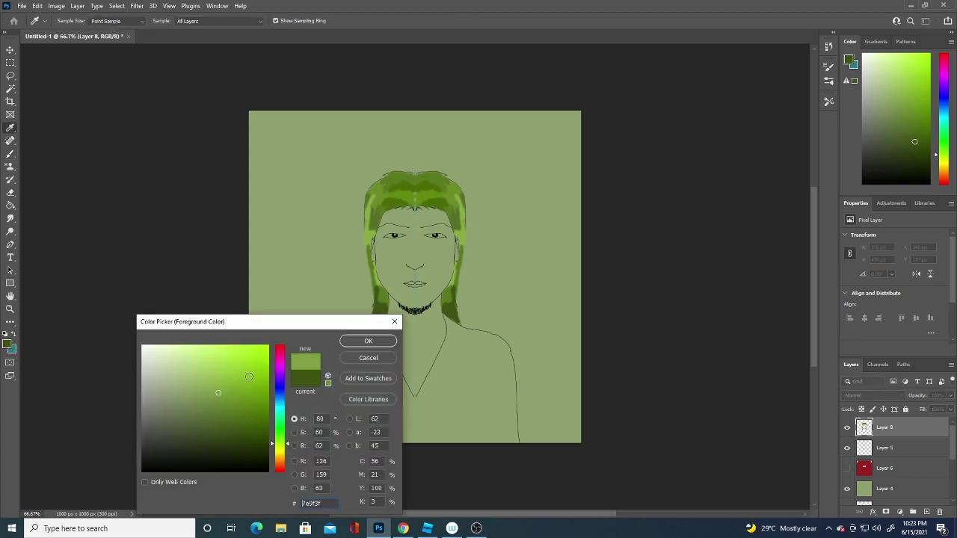
{"action": "left_click", "coordinate": [368, 341]}
Step: Switch to a 3 px Hard Round brush and paint fine dark strands on the hair top and sides
{"action": "left_click", "coordinate": [71, 21]}
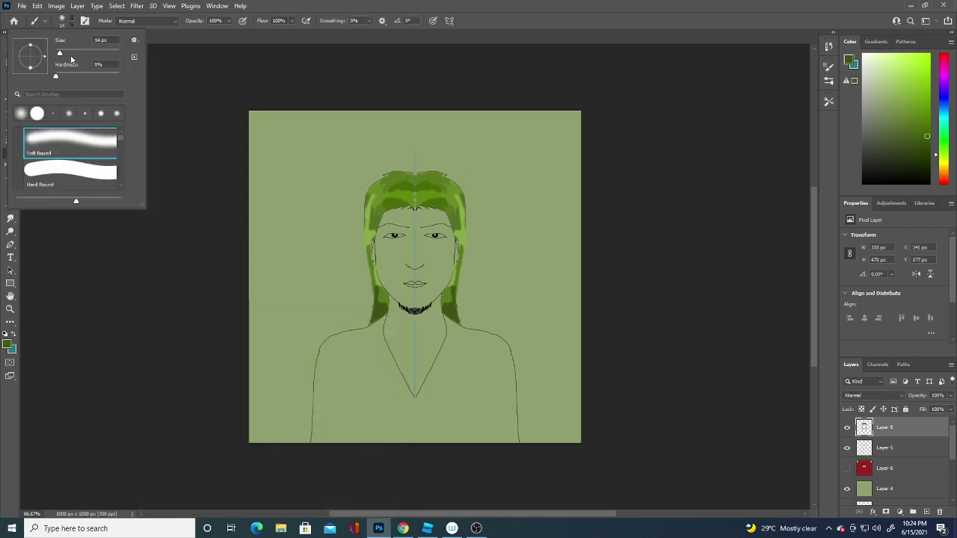
{"action": "left_click_drag", "start_coordinate": [62, 53], "coordinate": [47, 54]}
{"action": "left_click", "coordinate": [74, 169]}
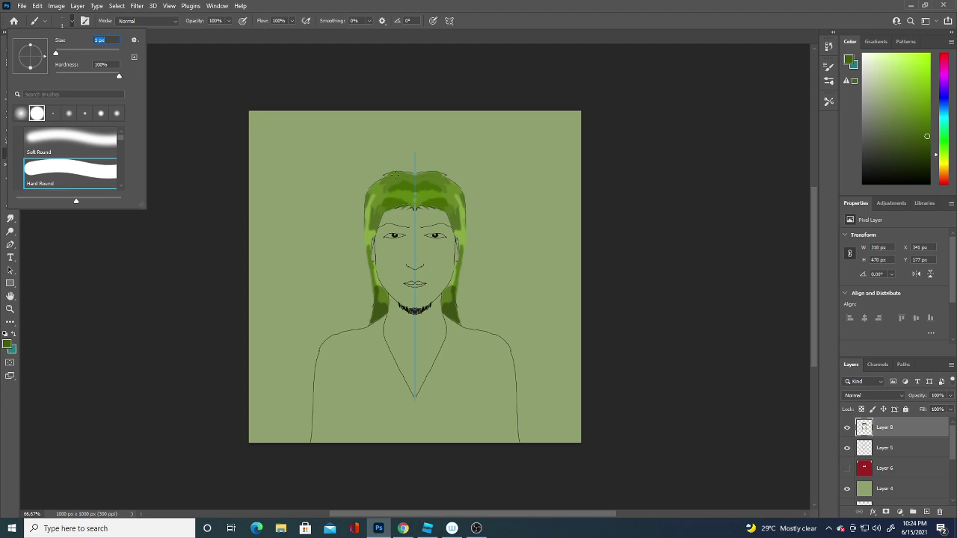
{"action": "left_click_drag", "start_coordinate": [55, 53], "coordinate": [56, 56]}
{"action": "left_click_drag", "start_coordinate": [57, 56], "coordinate": [58, 55]}
{"action": "key", "text": "Return"}
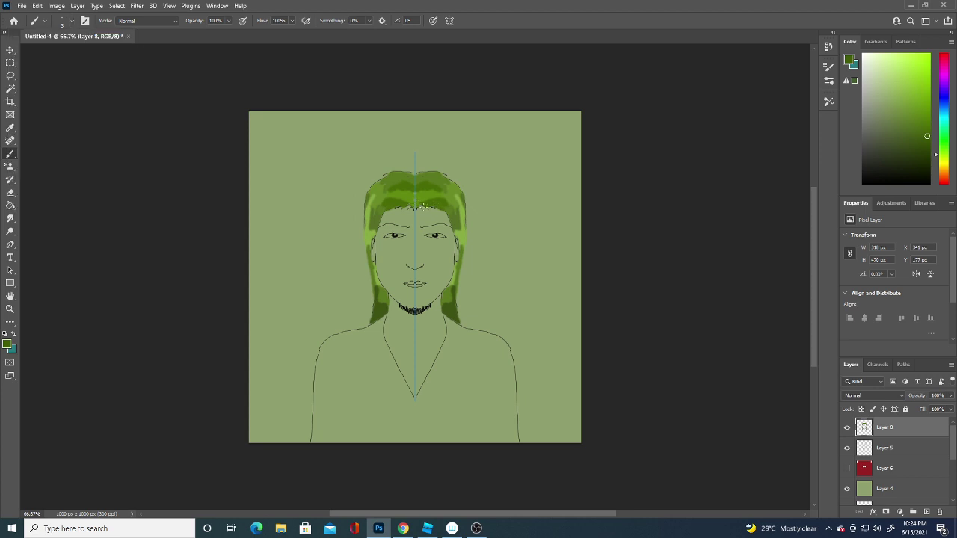
{"action": "left_click_drag", "start_coordinate": [432, 192], "coordinate": [433, 196]}
{"action": "mouse_move", "coordinate": [460, 232]}
{"action": "left_mouse_down"}
{"action": "mouse_move", "coordinate": [462, 247]}
{"action": "mouse_move", "coordinate": [450, 193]}
{"action": "left_mouse_up"}
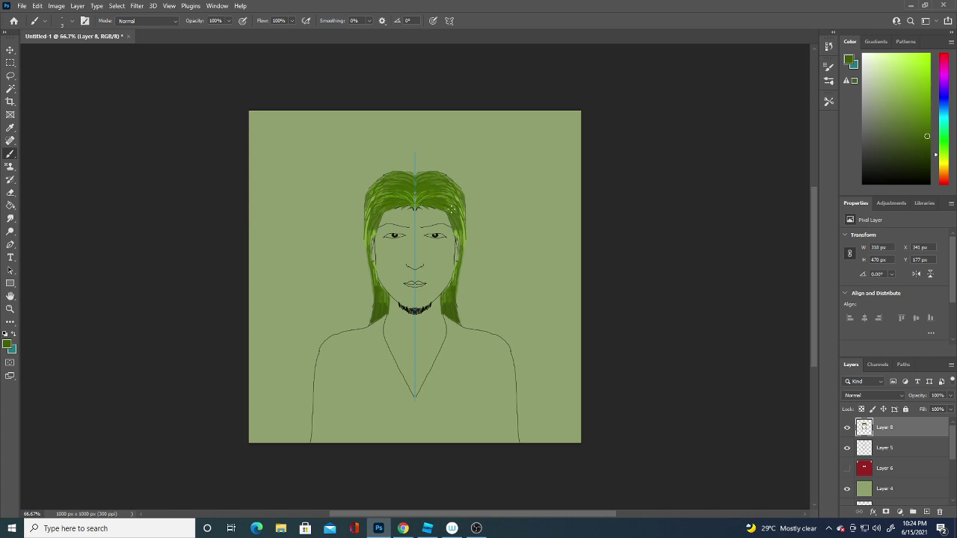
Step: Add lighter green strands across the hair top and the left side
{"action": "left_click", "coordinate": [8, 346]}
{"action": "left_click", "coordinate": [239, 397]}
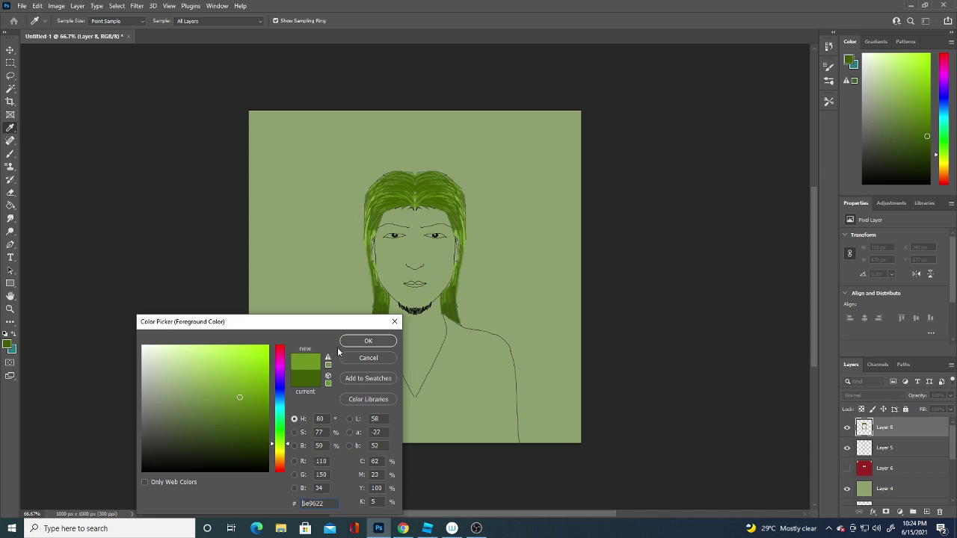
{"action": "left_click", "coordinate": [359, 341]}
{"action": "left_click_drag", "start_coordinate": [418, 199], "coordinate": [429, 186]}
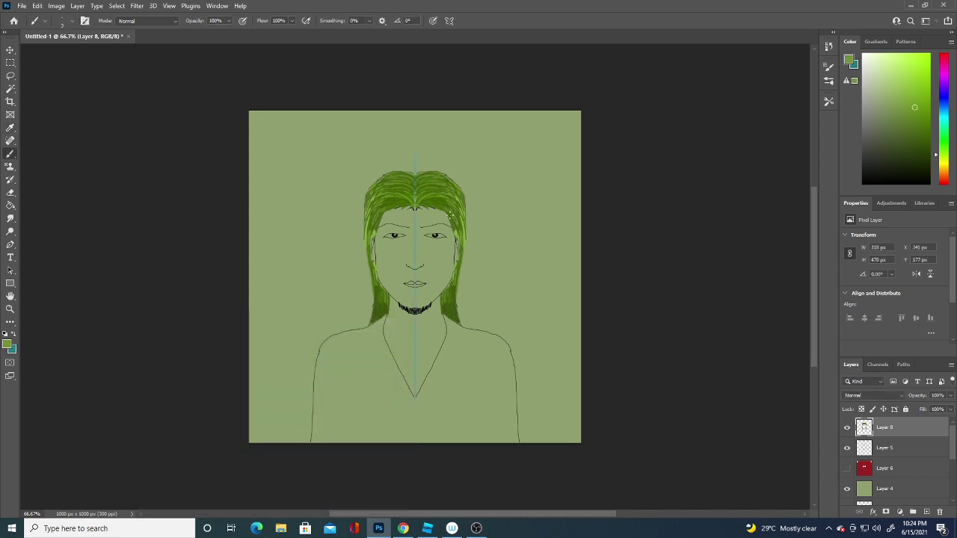
{"action": "left_click_drag", "start_coordinate": [381, 211], "coordinate": [370, 220]}
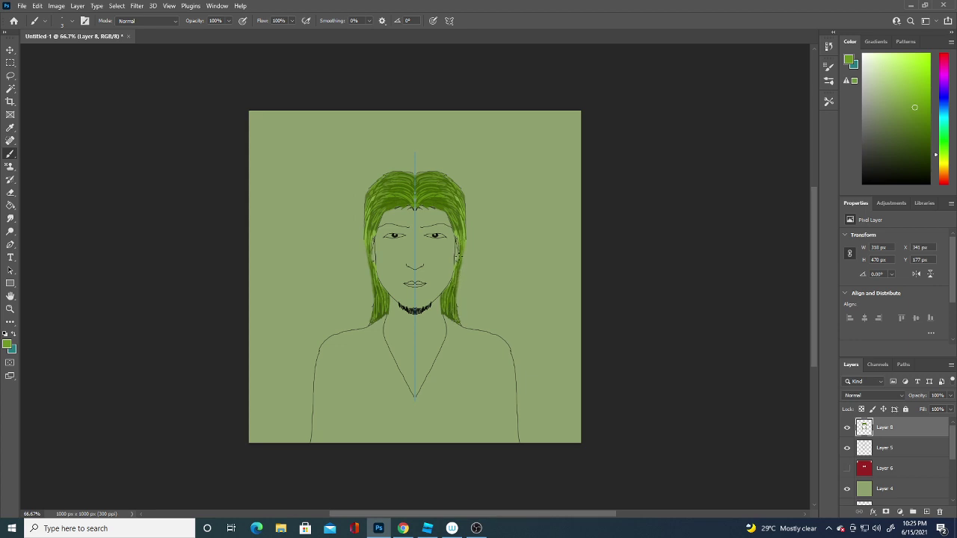
Step: Paint brighter green strands beside the parting and down the lower hair, touching up the tips
{"action": "left_click", "coordinate": [9, 345]}
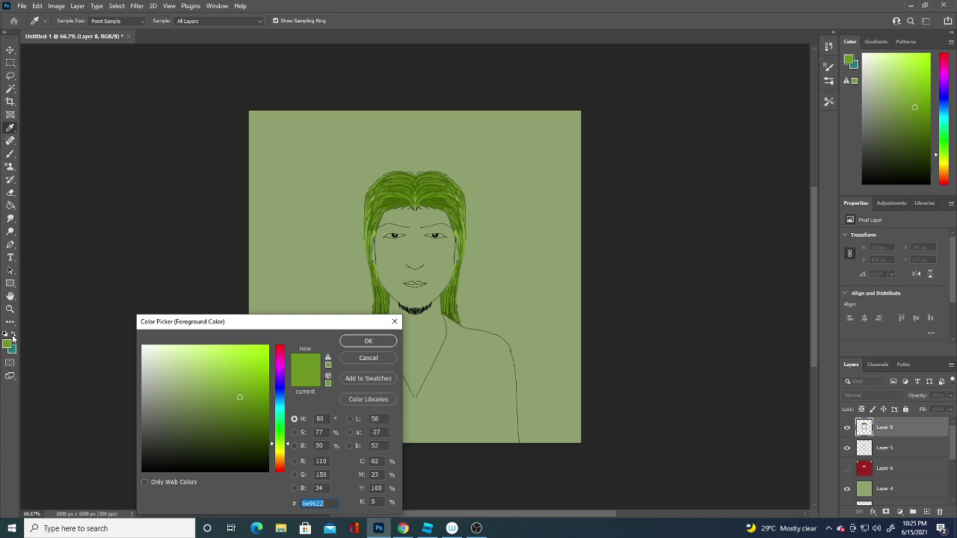
{"action": "left_click", "coordinate": [224, 383]}
{"action": "left_click", "coordinate": [366, 342]}
{"action": "mouse_move", "coordinate": [401, 197]}
{"action": "left_mouse_down"}
{"action": "mouse_move", "coordinate": [384, 207]}
{"action": "mouse_move", "coordinate": [447, 209]}
{"action": "mouse_move", "coordinate": [395, 192]}
{"action": "mouse_move", "coordinate": [437, 183]}
{"action": "mouse_move", "coordinate": [432, 175]}
{"action": "mouse_move", "coordinate": [456, 216]}
{"action": "left_mouse_up"}
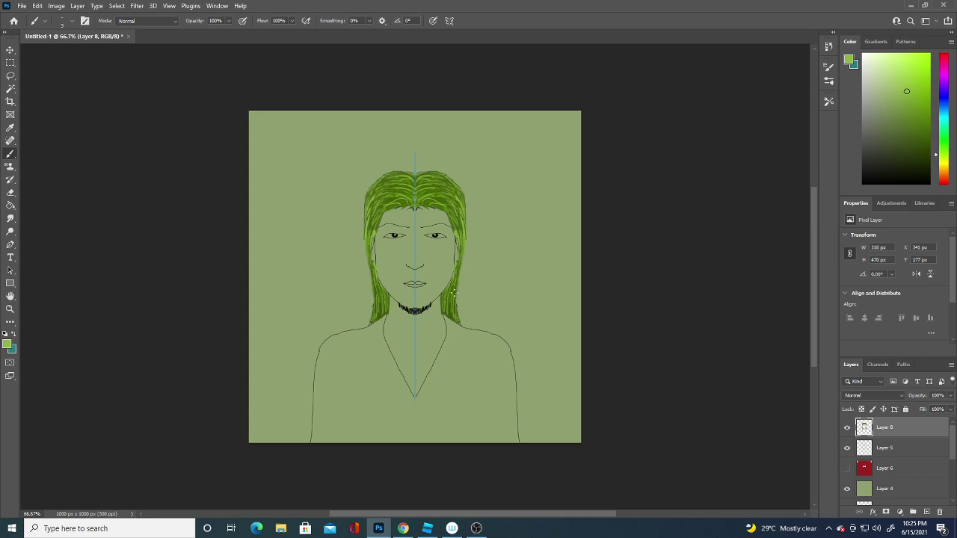
{"action": "left_click_drag", "start_coordinate": [454, 293], "coordinate": [447, 312]}
{"action": "left_click_drag", "start_coordinate": [457, 282], "coordinate": [462, 262]}
{"action": "left_click_drag", "start_coordinate": [457, 322], "coordinate": [461, 326]}
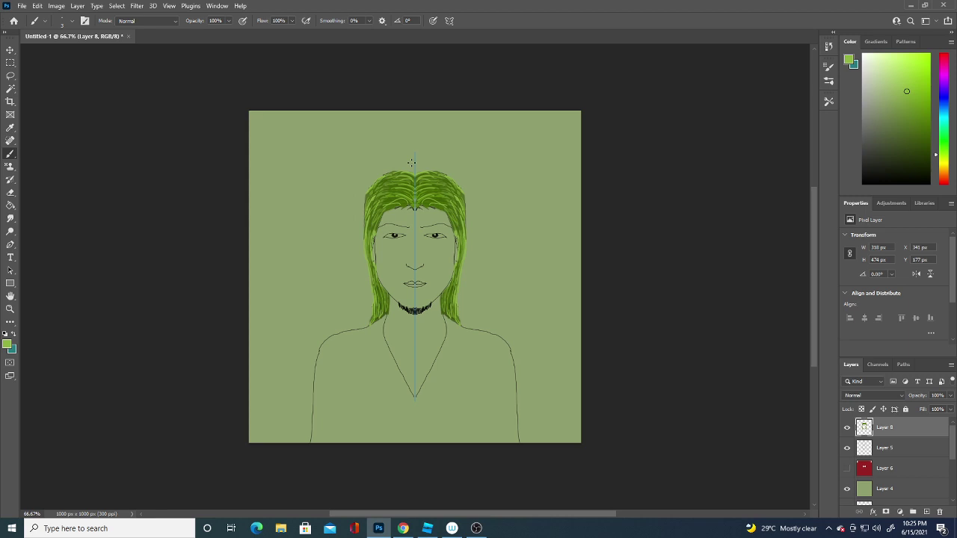
Step: Paint the shirt green (#5b8509) across both shoulders with a 48 px brush
{"action": "left_click", "coordinate": [74, 22]}
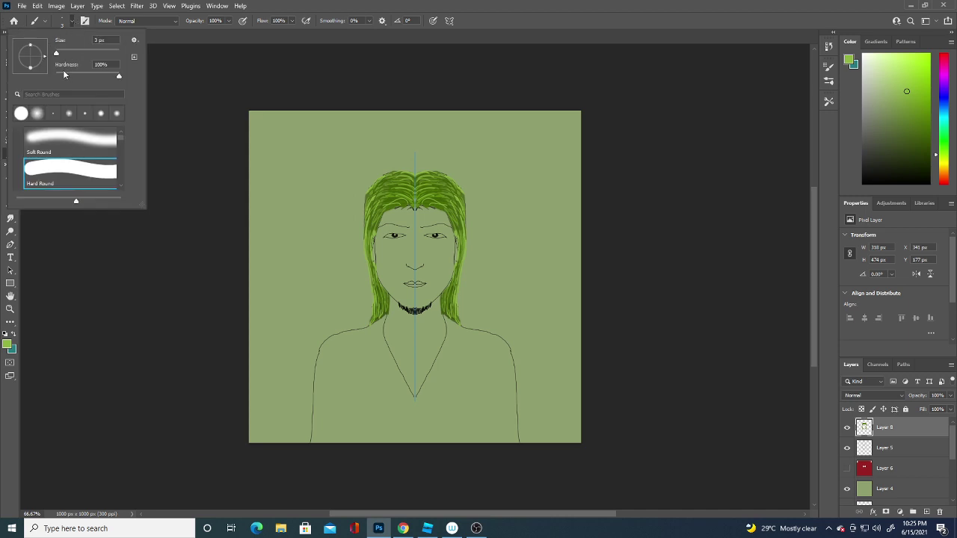
{"action": "left_click_drag", "start_coordinate": [63, 56], "coordinate": [73, 55]}
{"action": "key", "text": "Return"}
{"action": "left_click", "coordinate": [6, 346]}
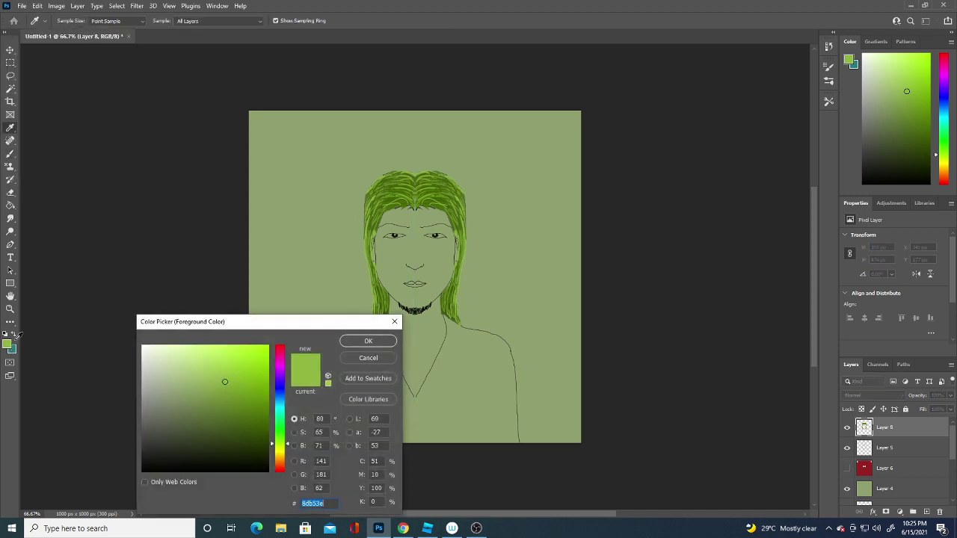
{"action": "left_click", "coordinate": [255, 429]}
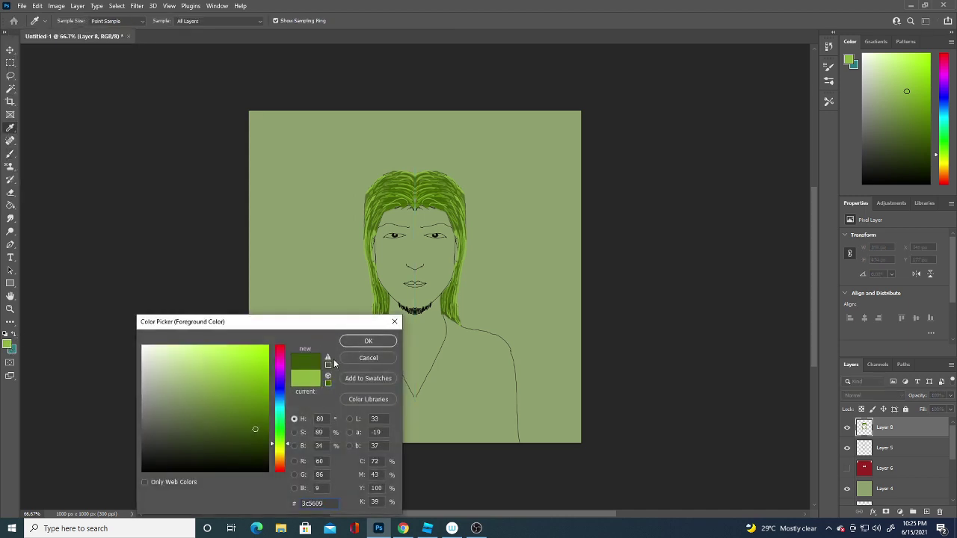
{"action": "left_click", "coordinate": [260, 406]}
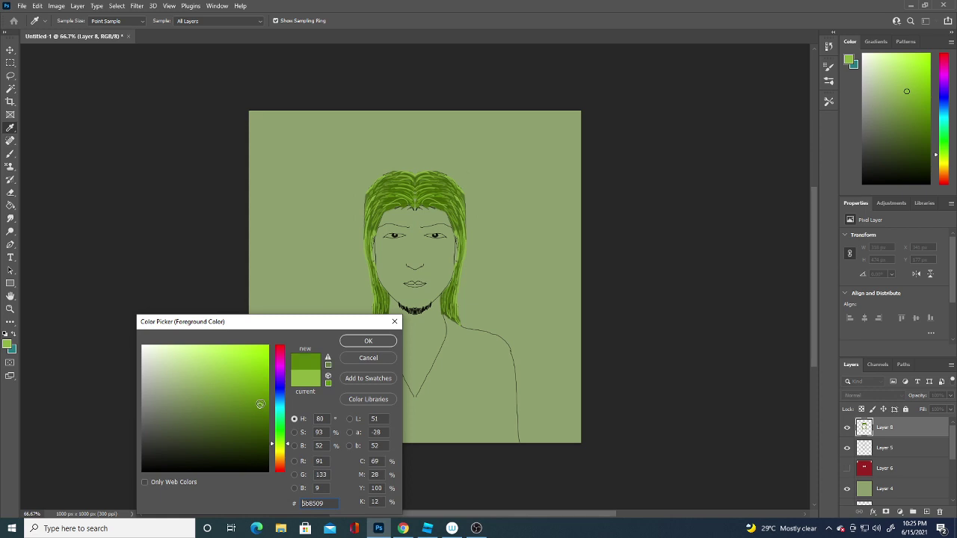
{"action": "left_click", "coordinate": [368, 341]}
{"action": "mouse_move", "coordinate": [337, 395]}
{"action": "left_mouse_down"}
{"action": "mouse_move", "coordinate": [320, 416]}
{"action": "mouse_move", "coordinate": [323, 384]}
{"action": "mouse_move", "coordinate": [354, 340]}
{"action": "mouse_move", "coordinate": [396, 433]}
{"action": "mouse_move", "coordinate": [412, 432]}
{"action": "mouse_move", "coordinate": [317, 445]}
{"action": "mouse_move", "coordinate": [420, 435]}
{"action": "mouse_move", "coordinate": [419, 408]}
{"action": "mouse_move", "coordinate": [452, 347]}
{"action": "mouse_move", "coordinate": [448, 386]}
{"action": "mouse_move", "coordinate": [473, 362]}
{"action": "mouse_move", "coordinate": [458, 341]}
{"action": "mouse_move", "coordinate": [467, 358]}
{"action": "left_mouse_up"}
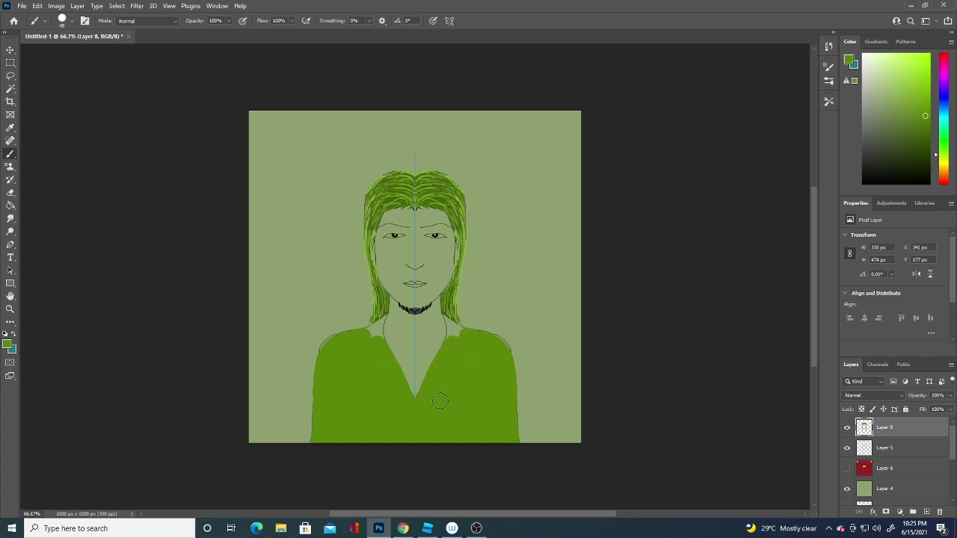
Step: Touch up the collar edges in green with a 15 px brush
{"action": "left_click", "coordinate": [72, 20]}
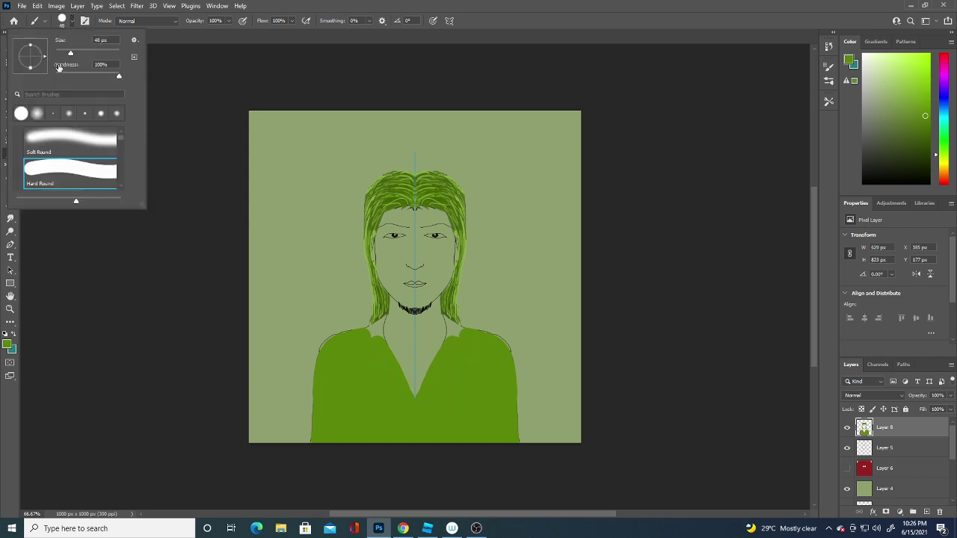
{"action": "left_click_drag", "start_coordinate": [70, 52], "coordinate": [63, 52]}
{"action": "left_click", "coordinate": [451, 342]}
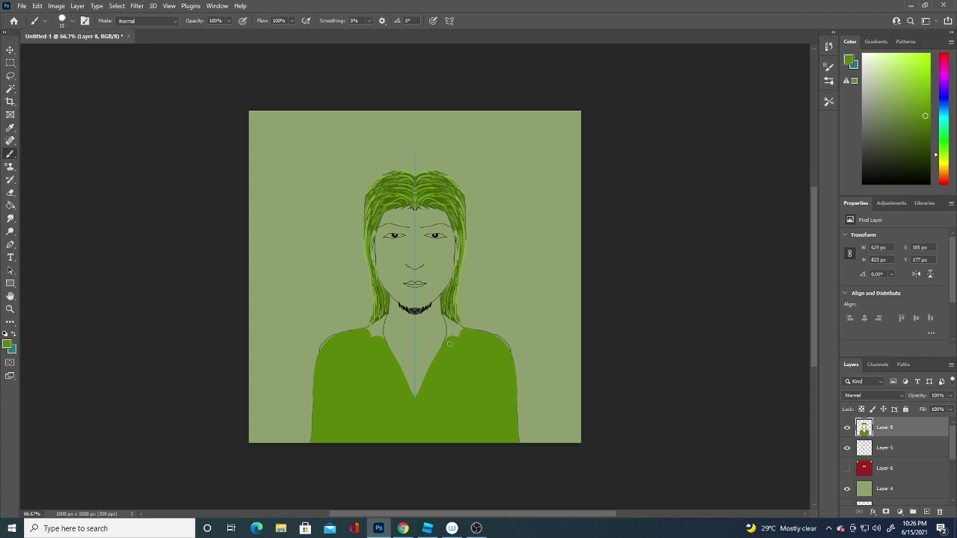
{"action": "left_click_drag", "start_coordinate": [451, 333], "coordinate": [498, 343]}
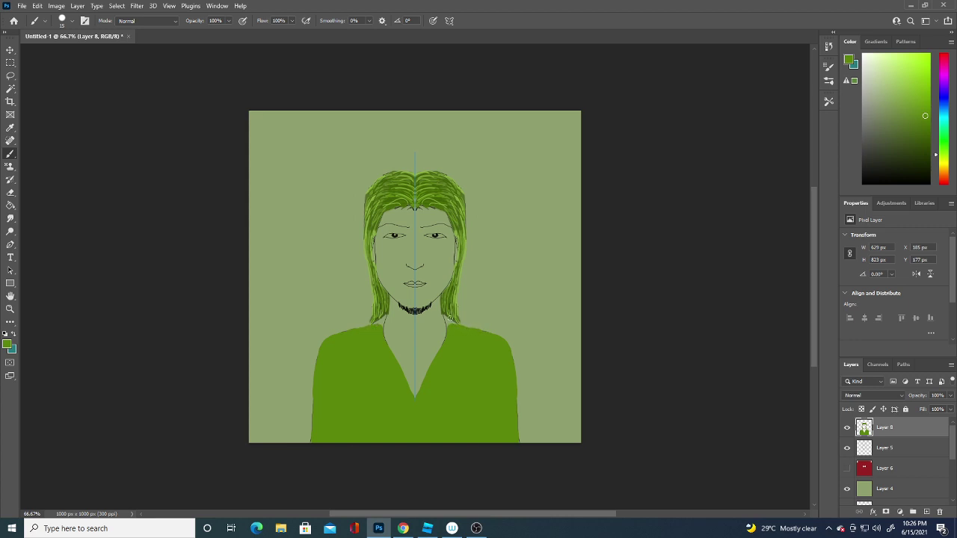
Step: Shrink the brush to 1 px and add a short strand near a hair tip
{"action": "left_click", "coordinate": [73, 21]}
{"action": "left_click_drag", "start_coordinate": [64, 50], "coordinate": [53, 55]}
{"action": "key", "text": "Return"}
{"action": "left_click_drag", "start_coordinate": [443, 315], "coordinate": [450, 324]}
Step: Switch to black paint and draw buttons down the shirt's centre
{"action": "left_click", "coordinate": [9, 345]}
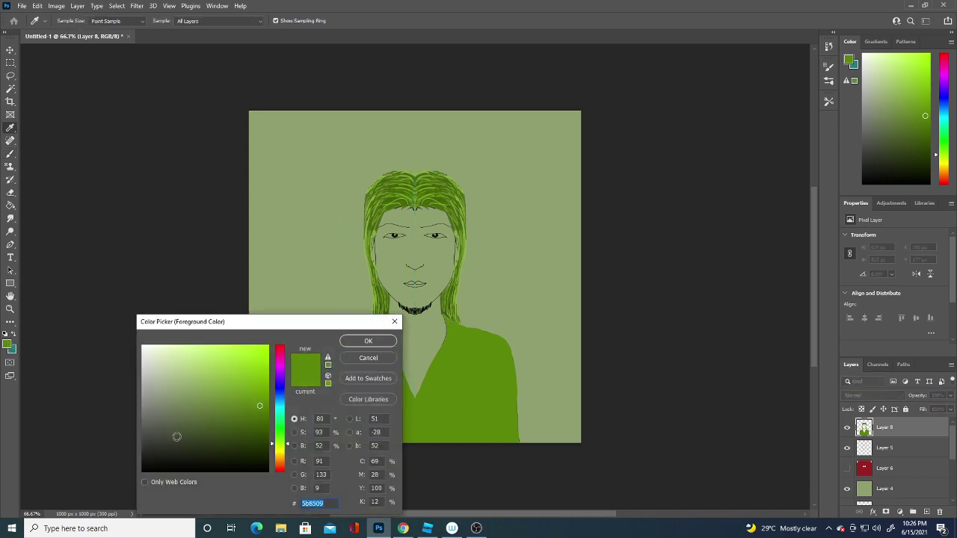
{"action": "left_click", "coordinate": [143, 470]}
{"action": "left_click", "coordinate": [368, 341]}
{"action": "key", "text": "b"}
{"action": "left_click_drag", "start_coordinate": [415, 397], "coordinate": [412, 436]}
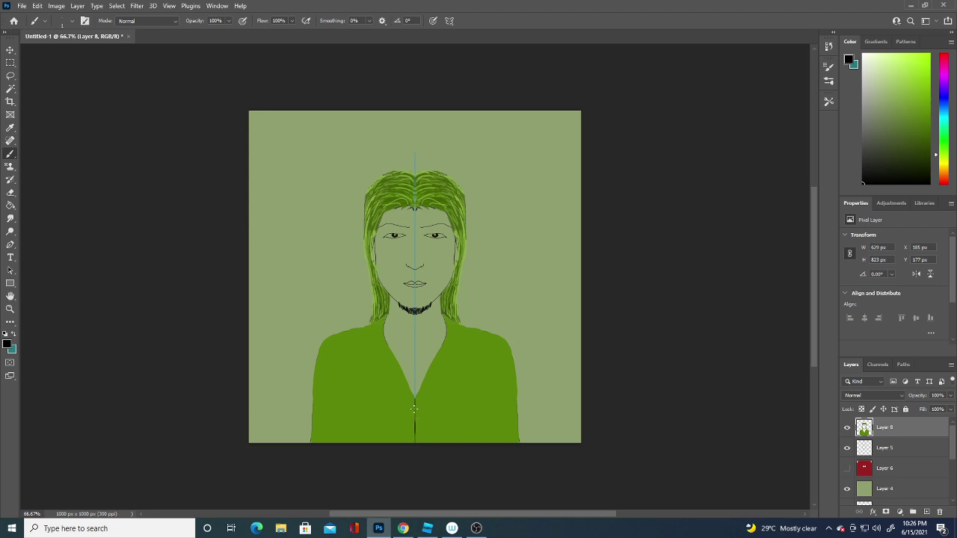
{"action": "left_click_drag", "start_coordinate": [412, 410], "coordinate": [414, 439]}
Step: Outline the collar and shirt sides in black and draw vertical side seams
{"action": "left_click_drag", "start_coordinate": [385, 317], "coordinate": [411, 395]}
{"action": "left_click_drag", "start_coordinate": [314, 441], "coordinate": [336, 339]}
{"action": "left_click_drag", "start_coordinate": [472, 405], "coordinate": [474, 443]}
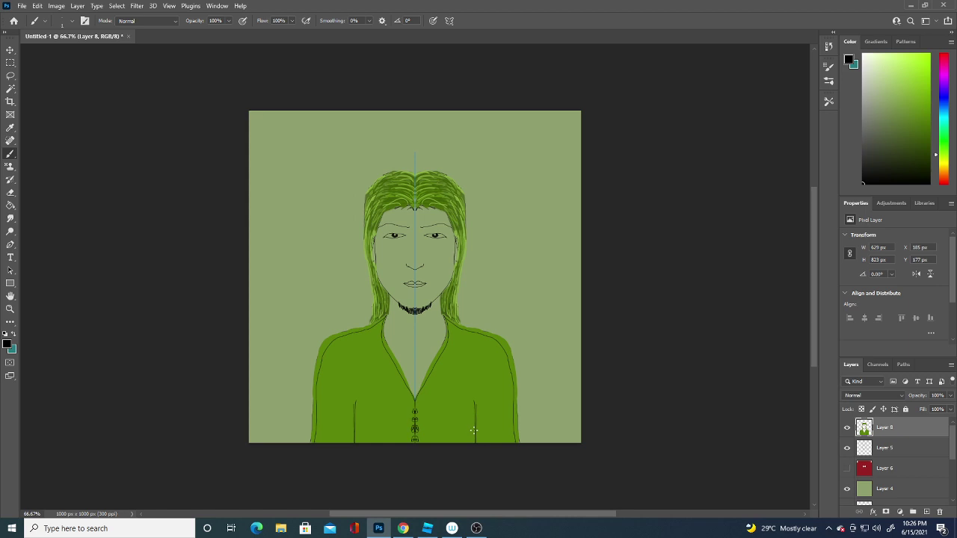
Step: Set the foreground to a slightly darker green for face shading
{"action": "left_click", "coordinate": [7, 344]}
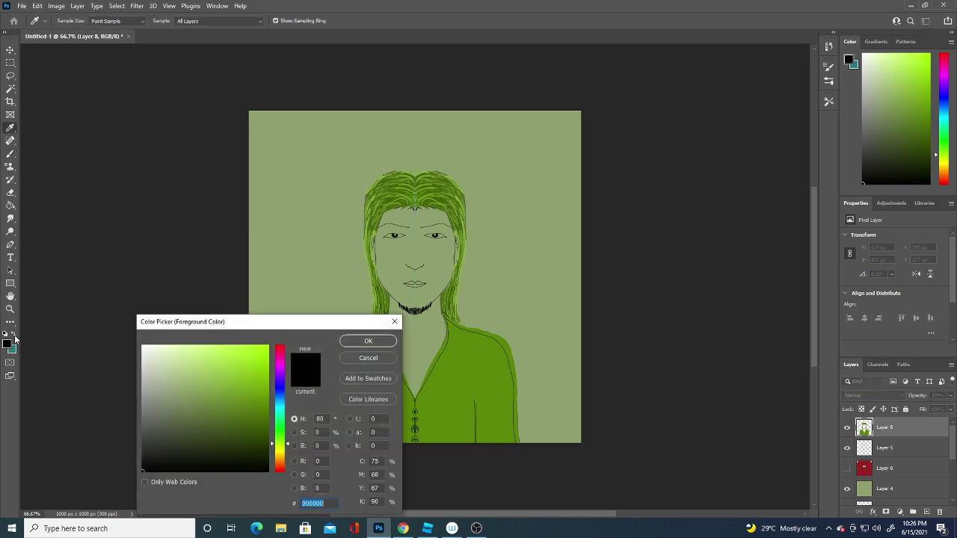
{"action": "left_click", "coordinate": [443, 265]}
{"action": "left_click", "coordinate": [370, 342]}
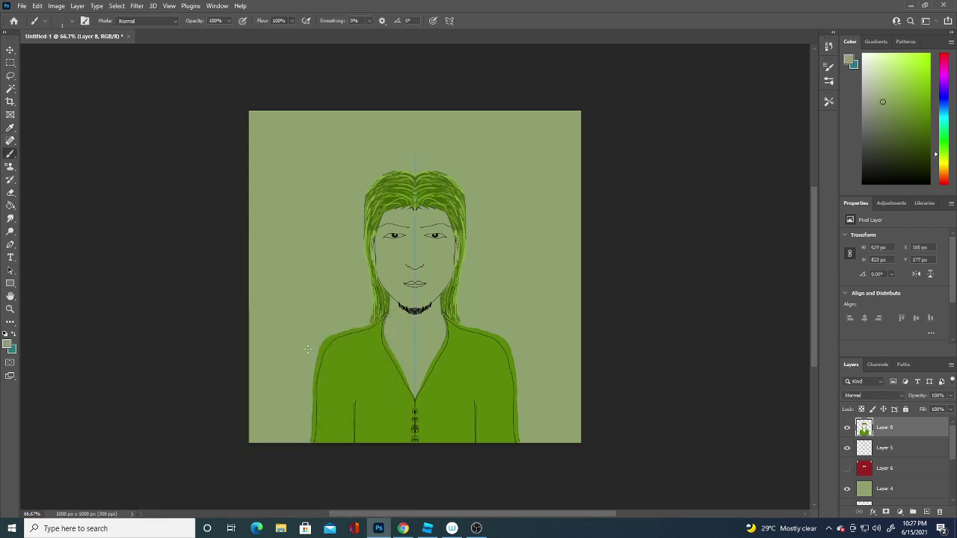
{"action": "left_click", "coordinate": [8, 345]}
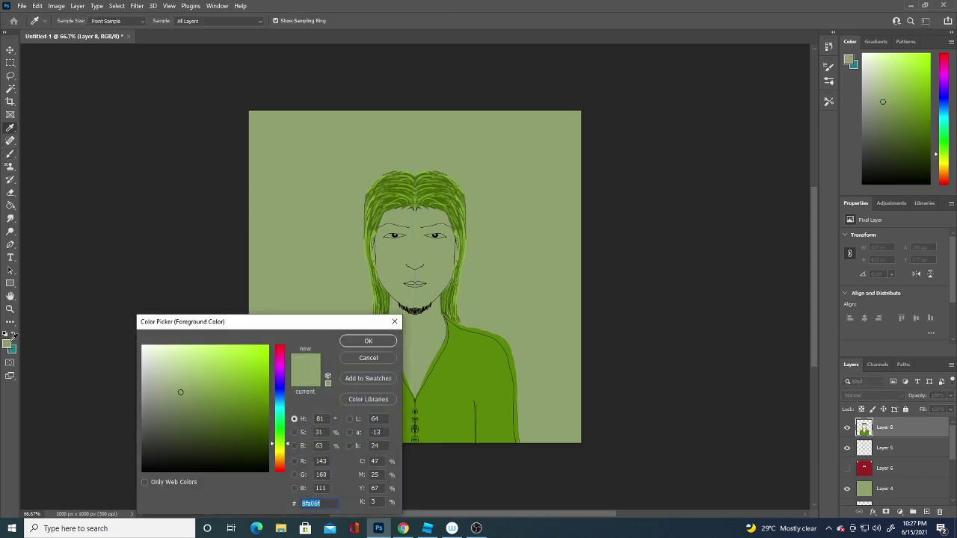
{"action": "left_click", "coordinate": [182, 401]}
{"action": "left_click", "coordinate": [368, 341]}
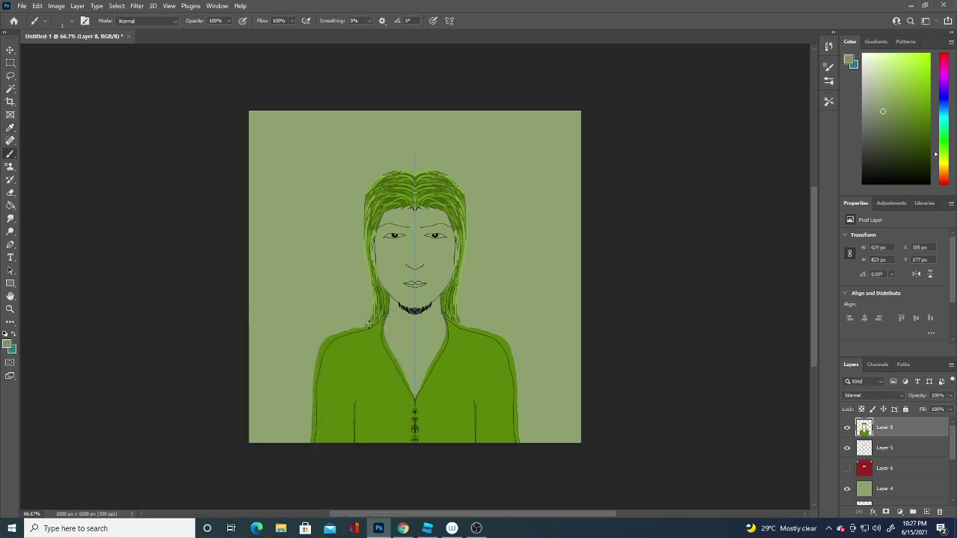
Step: With a 6 px brush and symmetry off, paint a faint stroke up the right cheek
{"action": "left_click", "coordinate": [72, 21]}
{"action": "left_click_drag", "start_coordinate": [56, 52], "coordinate": [61, 49]}
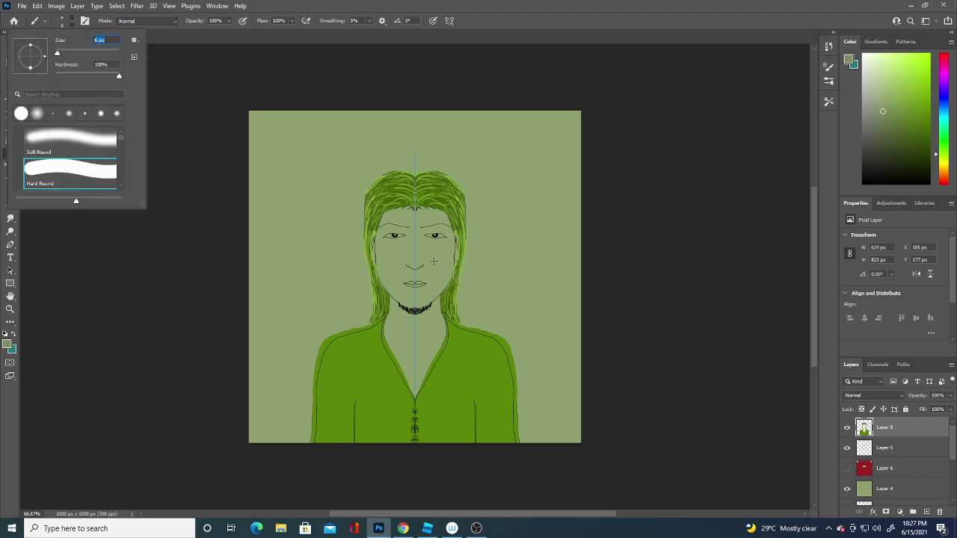
{"action": "left_click", "coordinate": [433, 20]}
{"action": "left_click", "coordinate": [478, 34]}
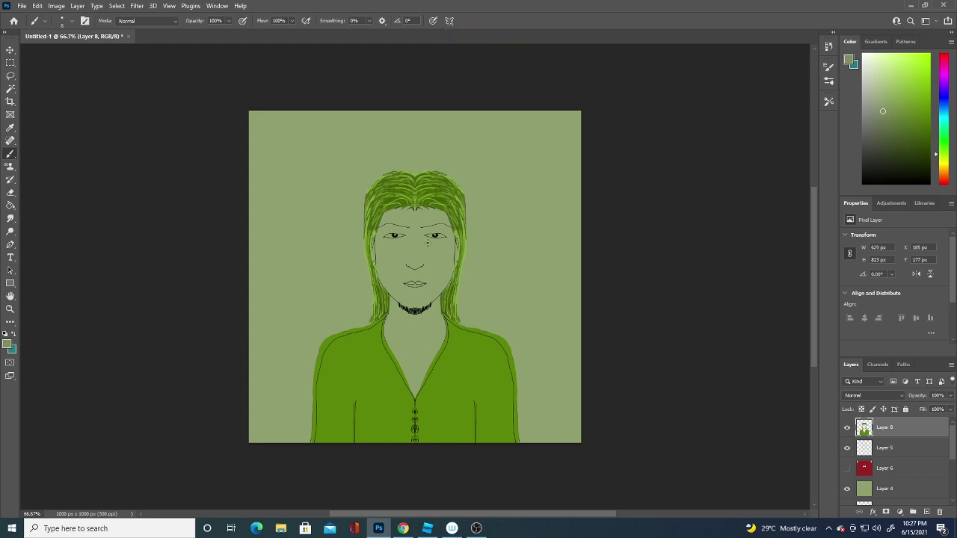
{"action": "mouse_move", "coordinate": [431, 305]}
{"action": "left_mouse_down"}
{"action": "mouse_move", "coordinate": [454, 241]}
{"action": "mouse_move", "coordinate": [444, 286]}
{"action": "left_mouse_up"}
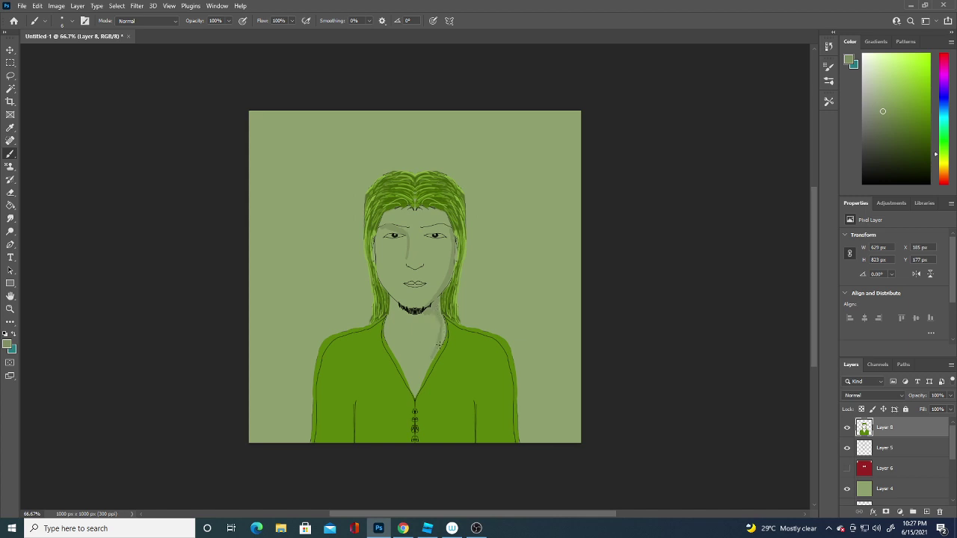
Step: Shade the right side of the neck down toward the shirt and near the jaw, then pick a new shading colour
{"action": "left_click_drag", "start_coordinate": [440, 344], "coordinate": [443, 327]}
{"action": "left_click_drag", "start_coordinate": [434, 354], "coordinate": [416, 388]}
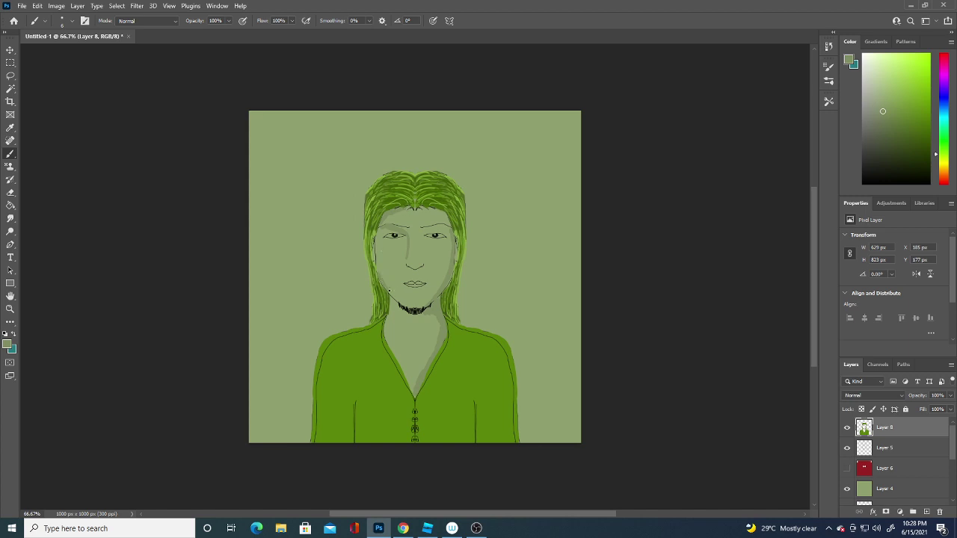
{"action": "left_click_drag", "start_coordinate": [375, 271], "coordinate": [377, 262]}
{"action": "left_click", "coordinate": [8, 345]}
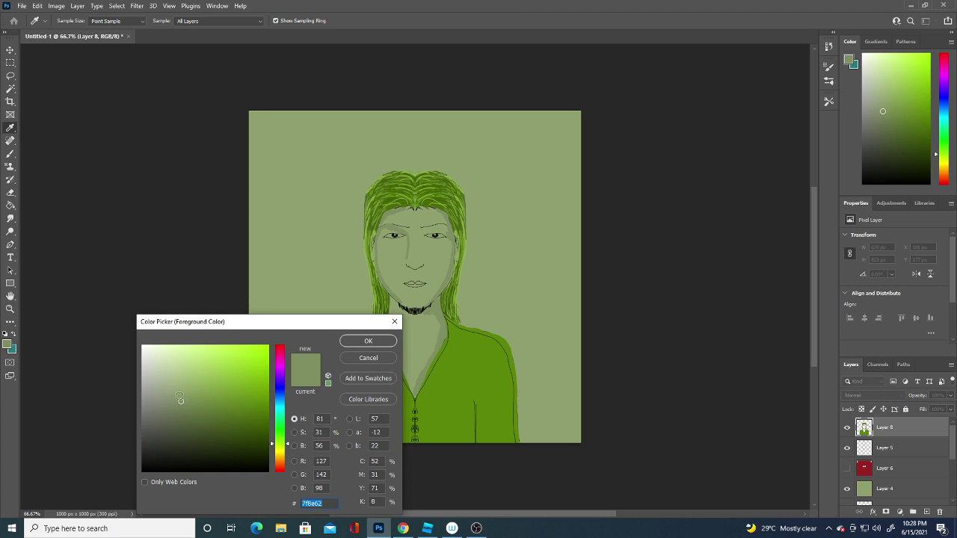
{"action": "left_click", "coordinate": [368, 341]}
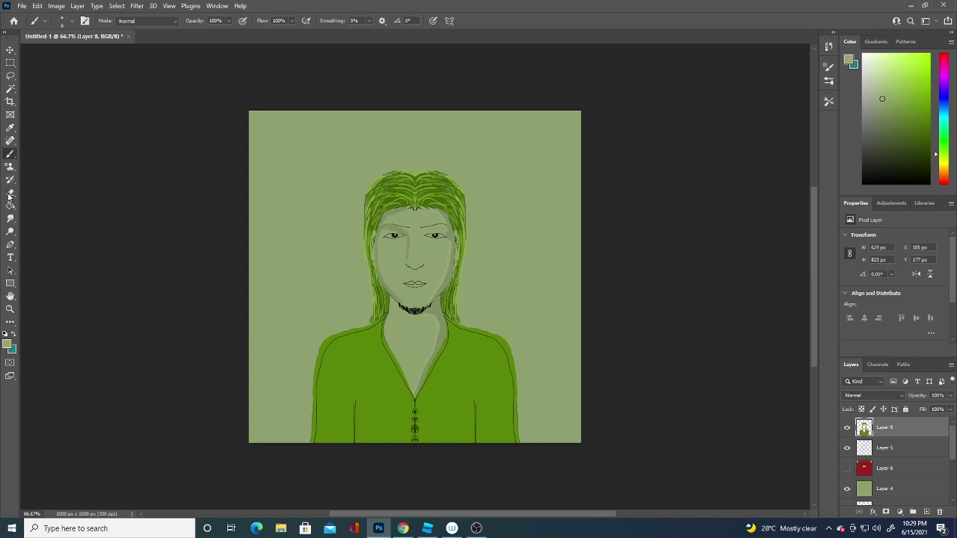
Step: Set a lighter green foreground, switch to the Paint Bucket, and toggle Layer 4's visibility off and on
{"action": "key", "text": "i"}
{"action": "left_click", "coordinate": [8, 345]}
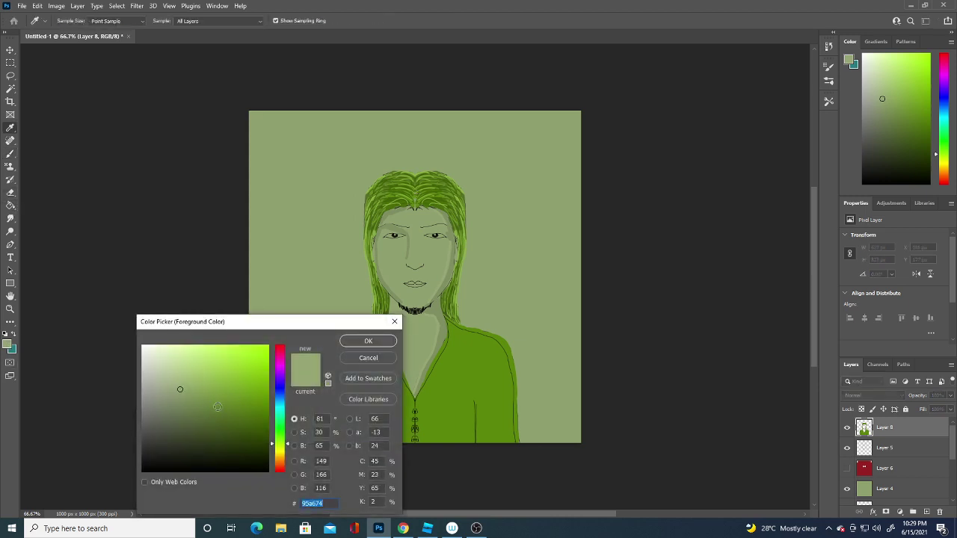
{"action": "left_click", "coordinate": [368, 341]}
{"action": "key", "text": "g"}
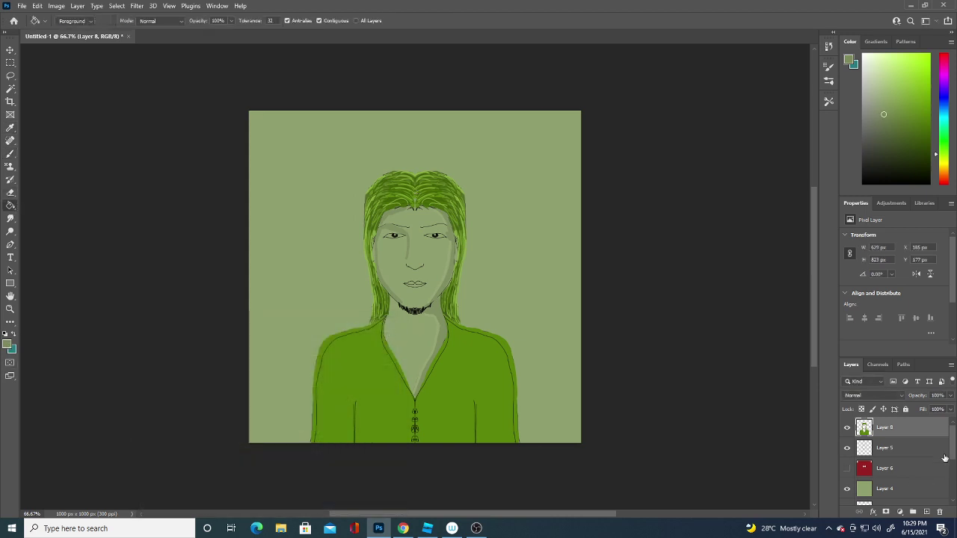
{"action": "scroll", "coordinate": [944, 458], "scroll_direction": "down", "scroll_amount": 2}
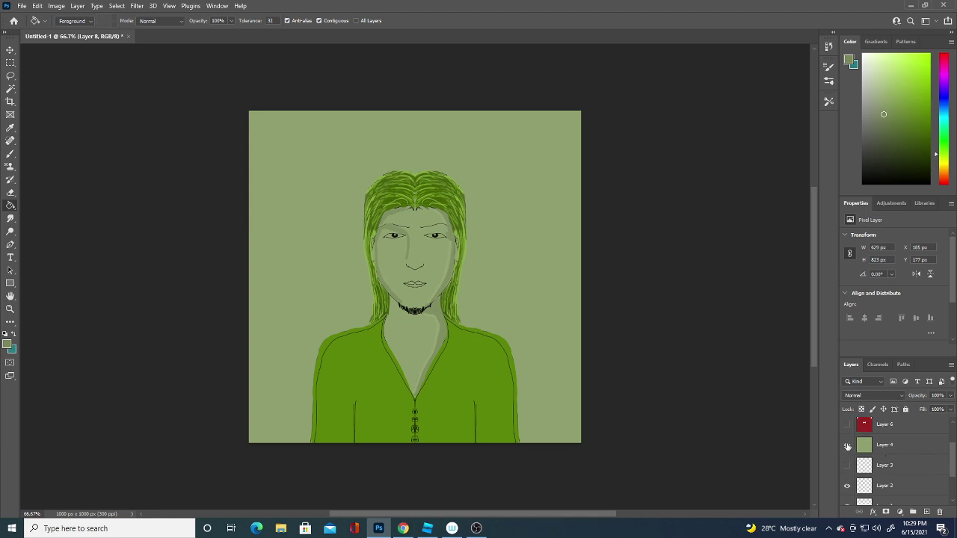
{"action": "left_click", "coordinate": [847, 446]}
{"action": "left_click", "coordinate": [847, 447]}
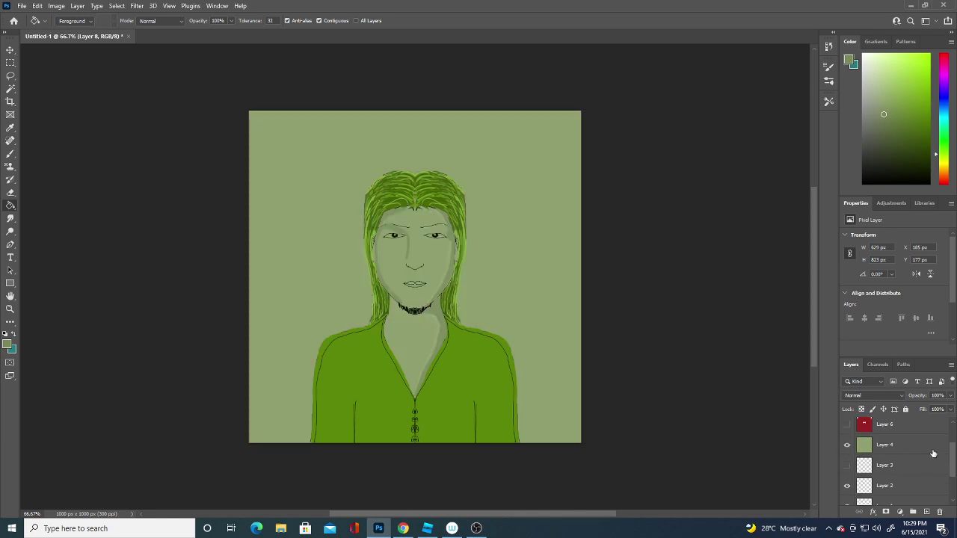
{"action": "left_click_drag", "start_coordinate": [953, 460], "coordinate": [954, 467]}
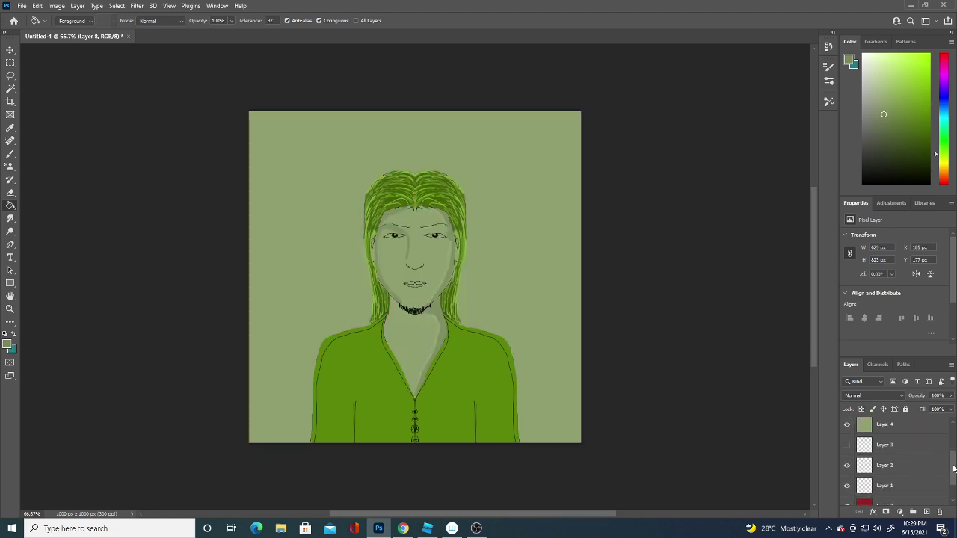
Step: Add Layer 9 above Layer 3 and bucket-fill it with a darker green
{"action": "left_click", "coordinate": [898, 451]}
{"action": "left_click", "coordinate": [927, 512]}
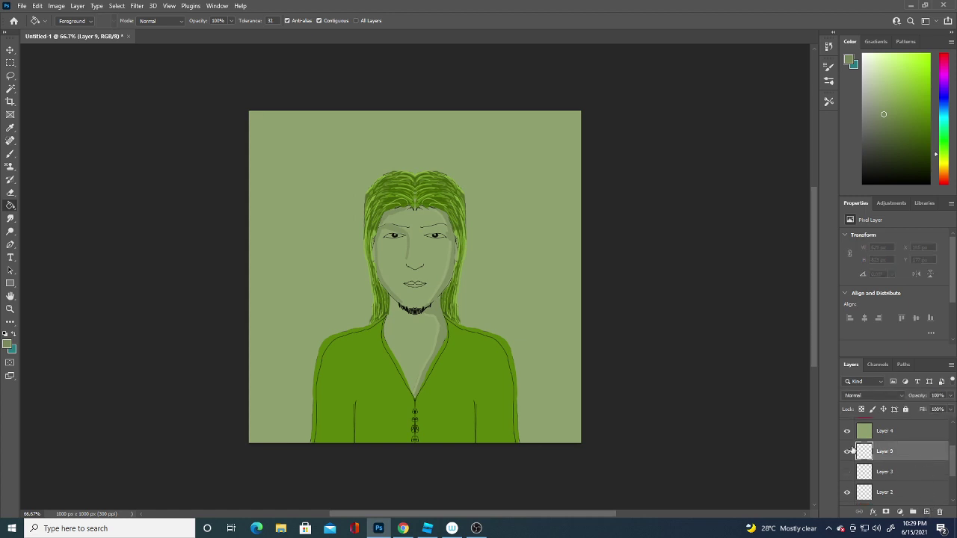
{"action": "left_click", "coordinate": [538, 310]}
Step: Start erasing Layer 4's light green area, enlarging the Eraser to 86 px
{"action": "left_click", "coordinate": [898, 428]}
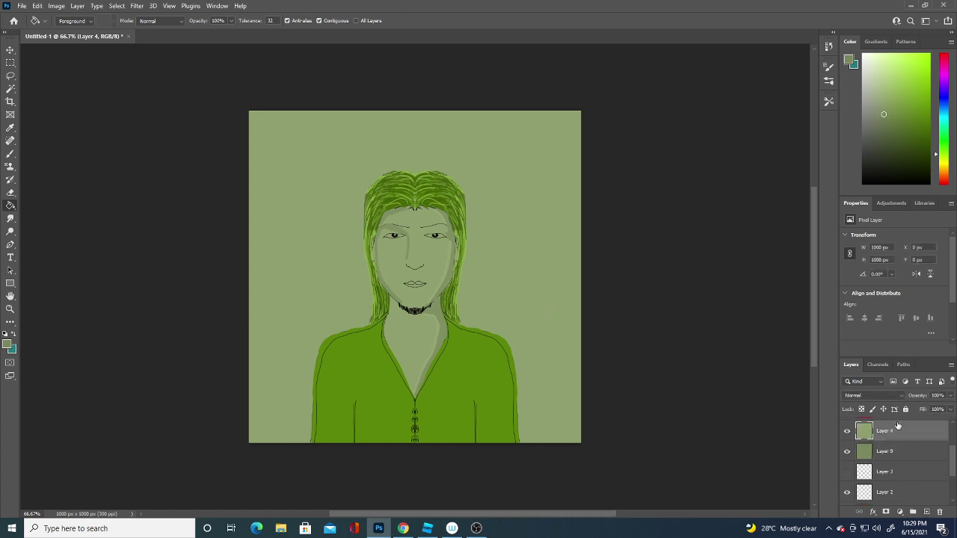
{"action": "left_click", "coordinate": [12, 194]}
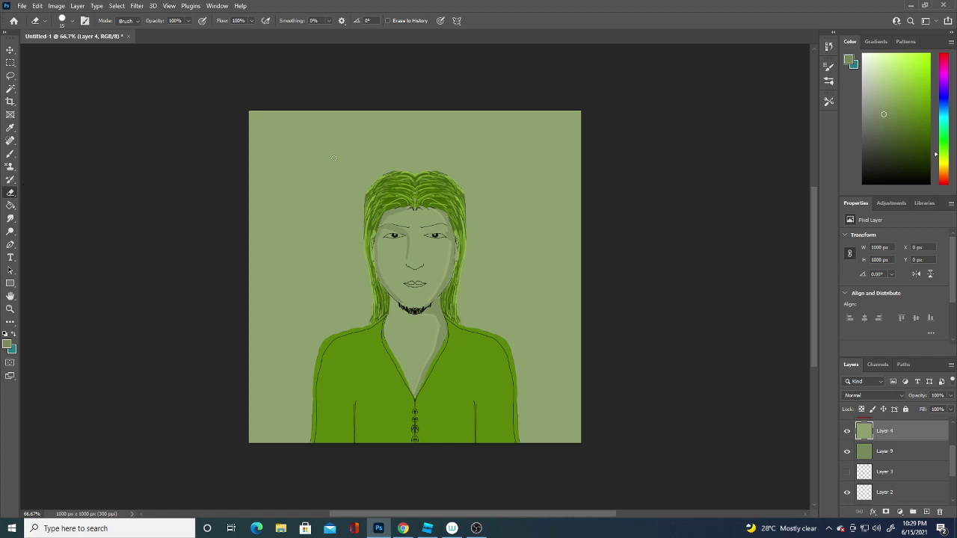
{"action": "left_click_drag", "start_coordinate": [335, 158], "coordinate": [383, 102]}
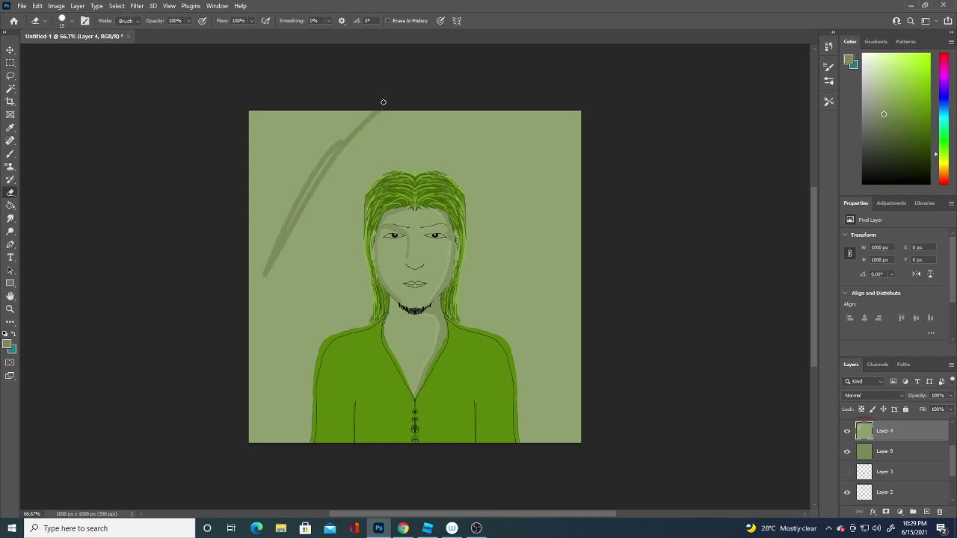
{"action": "left_click", "coordinate": [72, 20]}
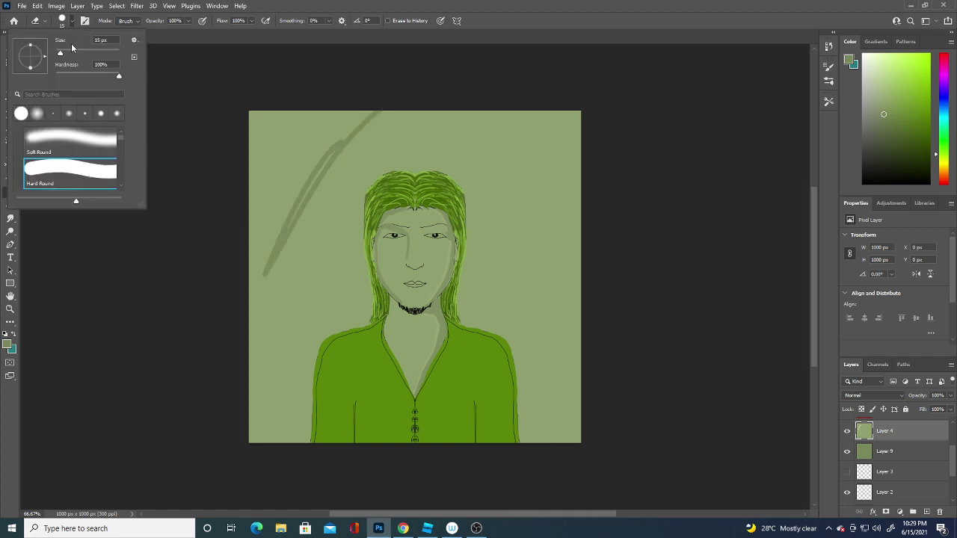
{"action": "left_click_drag", "start_coordinate": [63, 53], "coordinate": [82, 53]}
Step: Erase the light background above the head and left of the hair, undoing the broad top stroke
{"action": "mouse_move", "coordinate": [541, 139]}
{"action": "left_mouse_down"}
{"action": "mouse_move", "coordinate": [380, 128]}
{"action": "mouse_move", "coordinate": [485, 74]}
{"action": "mouse_move", "coordinate": [239, 156]}
{"action": "mouse_move", "coordinate": [275, 177]}
{"action": "mouse_move", "coordinate": [466, 145]}
{"action": "mouse_move", "coordinate": [336, 269]}
{"action": "mouse_move", "coordinate": [490, 170]}
{"action": "left_mouse_up"}
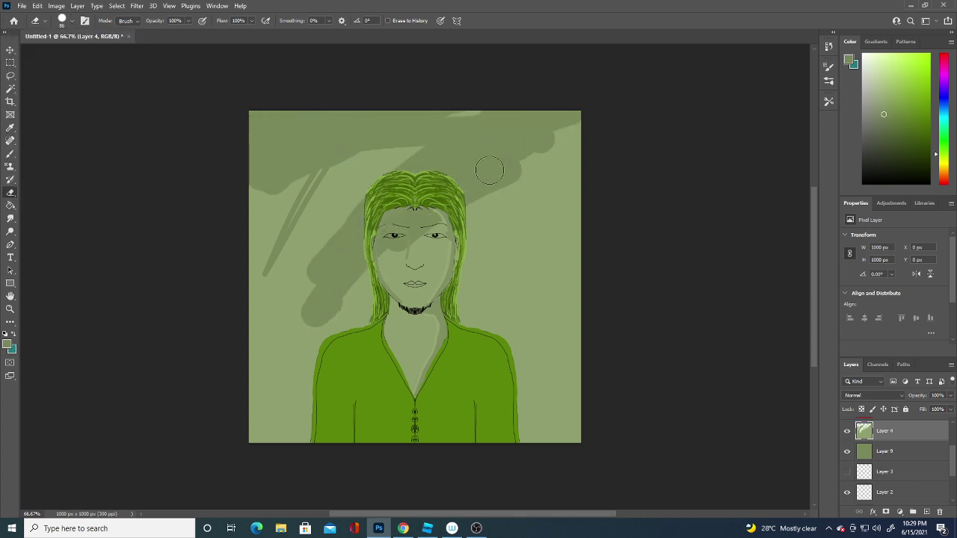
{"action": "key", "text": "ctrl+z"}
{"action": "key", "text": "ctrl+z"}
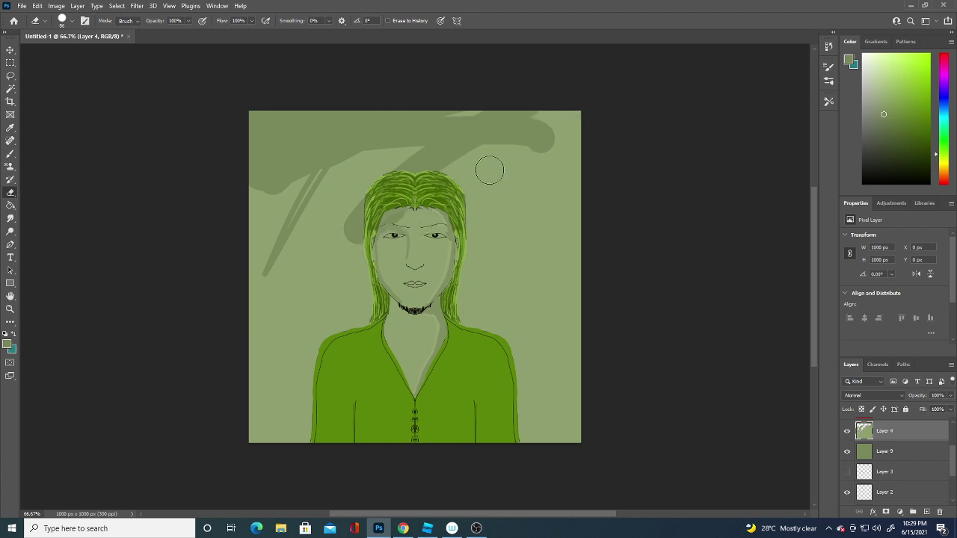
{"action": "key", "text": "ctrl+z"}
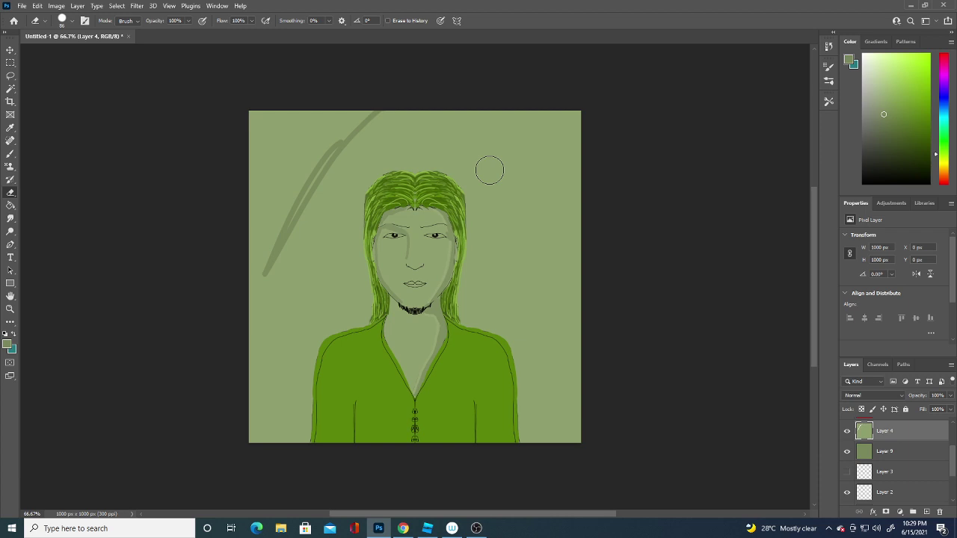
{"action": "mouse_move", "coordinate": [373, 105]}
{"action": "left_mouse_down"}
{"action": "mouse_move", "coordinate": [242, 148]}
{"action": "mouse_move", "coordinate": [367, 100]}
{"action": "mouse_move", "coordinate": [510, 100]}
{"action": "mouse_move", "coordinate": [583, 154]}
{"action": "mouse_move", "coordinate": [563, 383]}
{"action": "mouse_move", "coordinate": [530, 442]}
{"action": "mouse_move", "coordinate": [516, 374]}
{"action": "mouse_move", "coordinate": [554, 243]}
{"action": "mouse_move", "coordinate": [504, 280]}
{"action": "mouse_move", "coordinate": [499, 133]}
{"action": "mouse_move", "coordinate": [573, 158]}
{"action": "mouse_move", "coordinate": [560, 407]}
{"action": "mouse_move", "coordinate": [544, 136]}
{"action": "mouse_move", "coordinate": [387, 122]}
{"action": "mouse_move", "coordinate": [237, 341]}
{"action": "mouse_move", "coordinate": [237, 356]}
{"action": "mouse_move", "coordinate": [436, 107]}
{"action": "left_mouse_up"}
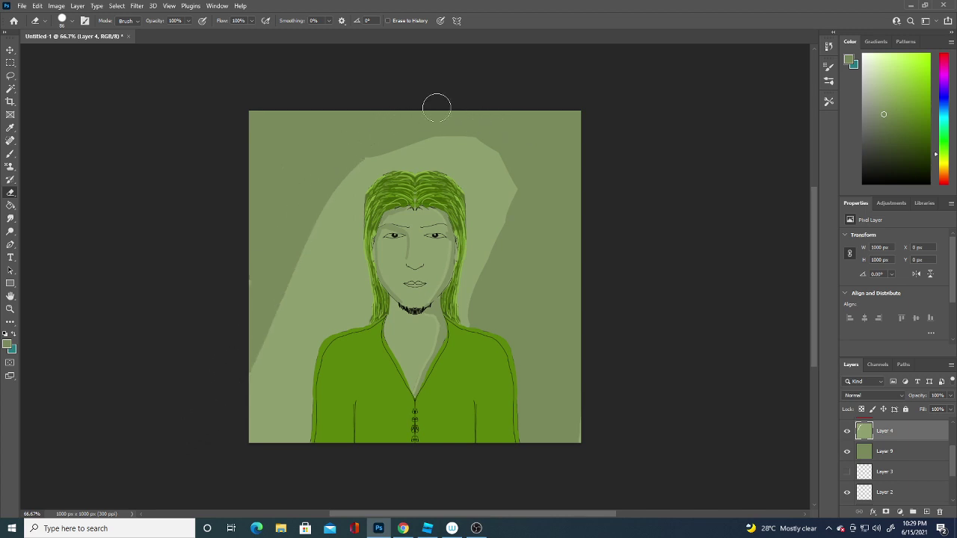
{"action": "mouse_move", "coordinate": [554, 154]}
{"action": "left_mouse_down"}
{"action": "mouse_move", "coordinate": [381, 135]}
{"action": "mouse_move", "coordinate": [361, 146]}
{"action": "mouse_move", "coordinate": [468, 176]}
{"action": "mouse_move", "coordinate": [487, 145]}
{"action": "mouse_move", "coordinate": [471, 326]}
{"action": "mouse_move", "coordinate": [479, 247]}
{"action": "mouse_move", "coordinate": [475, 309]}
{"action": "left_mouse_up"}
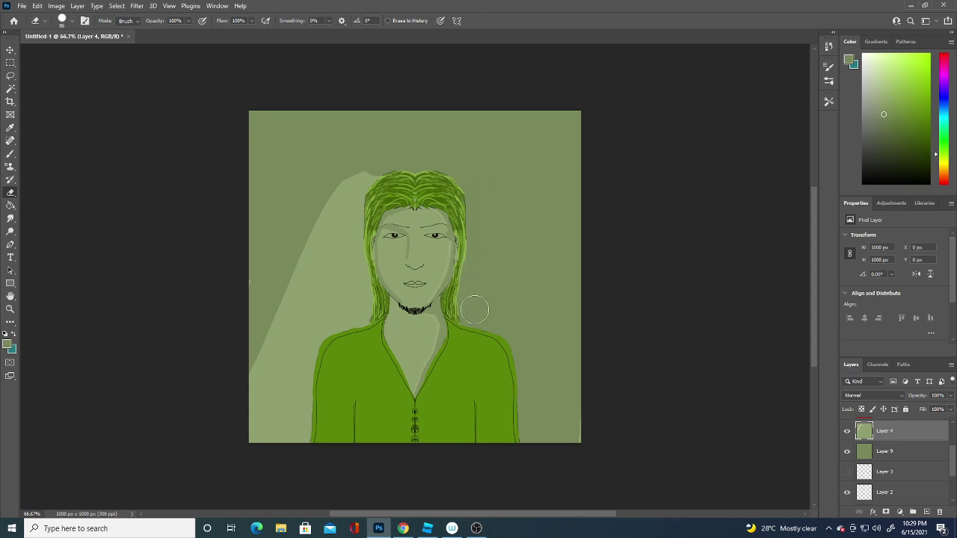
{"action": "mouse_move", "coordinate": [370, 175]}
{"action": "left_mouse_down"}
{"action": "mouse_move", "coordinate": [355, 179]}
{"action": "mouse_move", "coordinate": [270, 327]}
{"action": "mouse_move", "coordinate": [252, 453]}
{"action": "mouse_move", "coordinate": [250, 423]}
{"action": "mouse_move", "coordinate": [299, 374]}
{"action": "mouse_move", "coordinate": [291, 347]}
{"action": "mouse_move", "coordinate": [310, 386]}
{"action": "mouse_move", "coordinate": [361, 302]}
{"action": "mouse_move", "coordinate": [354, 204]}
{"action": "mouse_move", "coordinate": [376, 174]}
{"action": "mouse_move", "coordinate": [299, 294]}
{"action": "mouse_move", "coordinate": [325, 314]}
{"action": "left_mouse_up"}
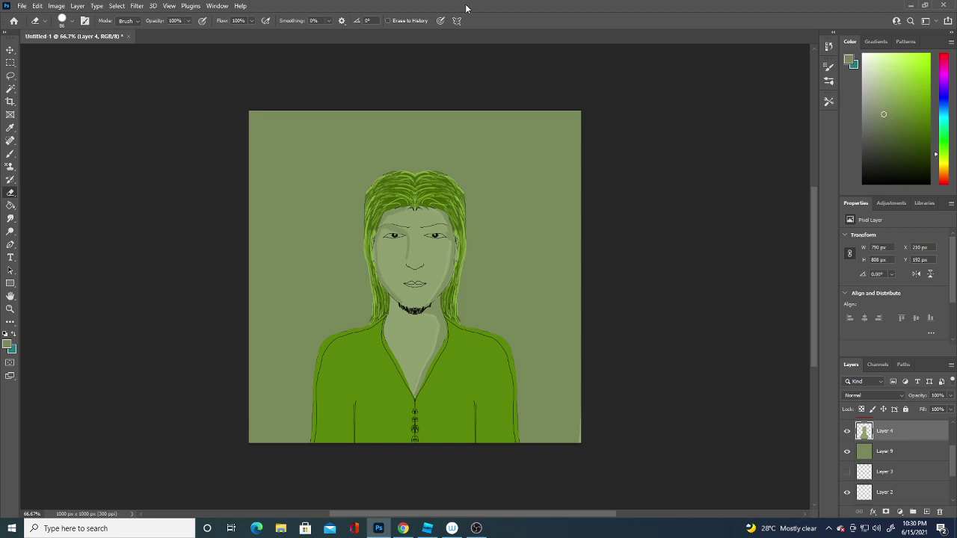
Step: Sample a dark green from the hair as the paint colour and add Layer 10
{"action": "left_click", "coordinate": [8, 344]}
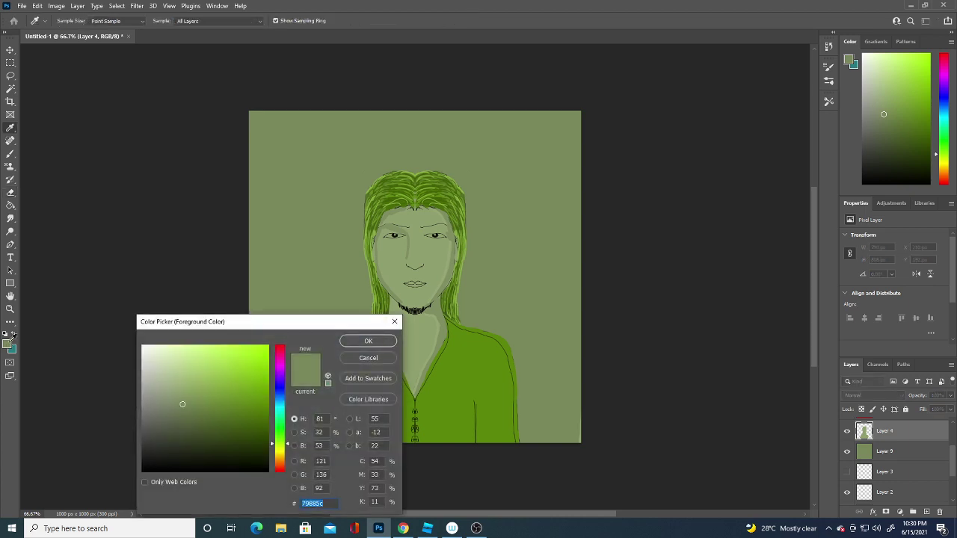
{"action": "left_click", "coordinate": [382, 297]}
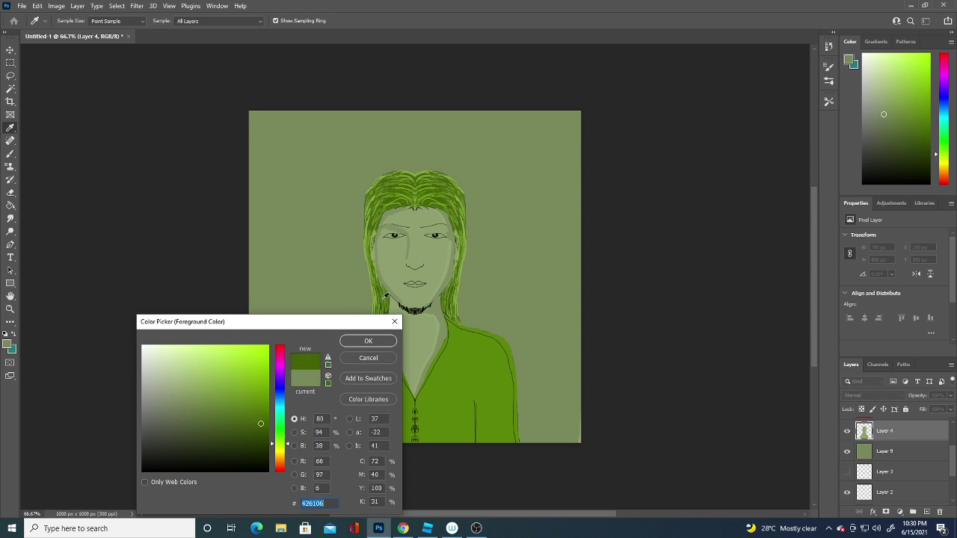
{"action": "left_click", "coordinate": [366, 341]}
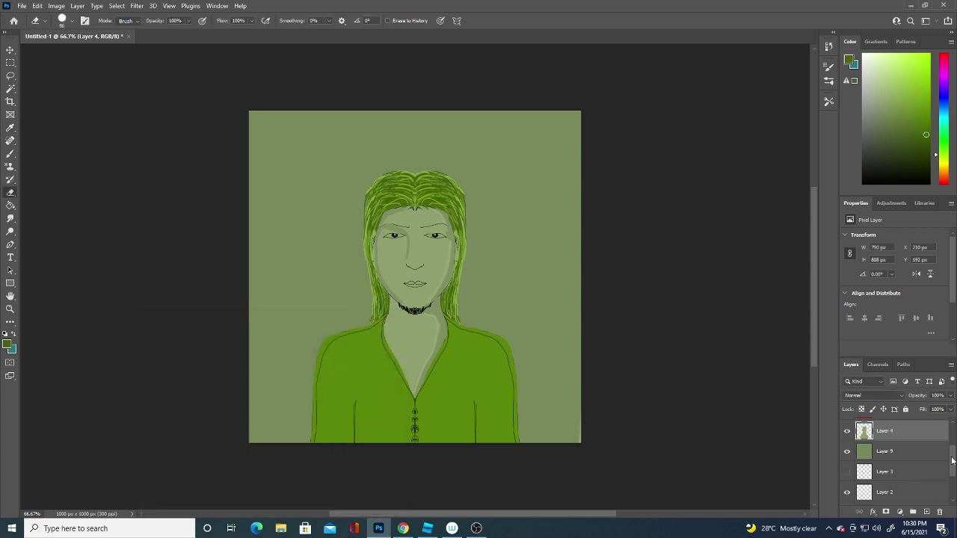
{"action": "left_click_drag", "start_coordinate": [954, 461], "coordinate": [952, 428]}
{"action": "left_click", "coordinate": [927, 511]}
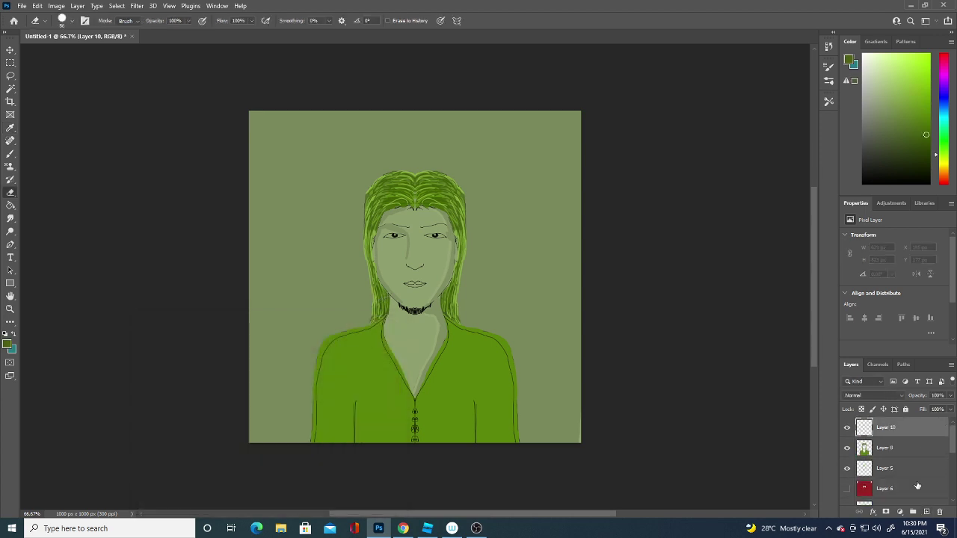
Step: Try a 7 px brush stroke up the left hair edge, then undo it
{"action": "left_click", "coordinate": [71, 25]}
{"action": "left_click_drag", "start_coordinate": [82, 53], "coordinate": [60, 53]}
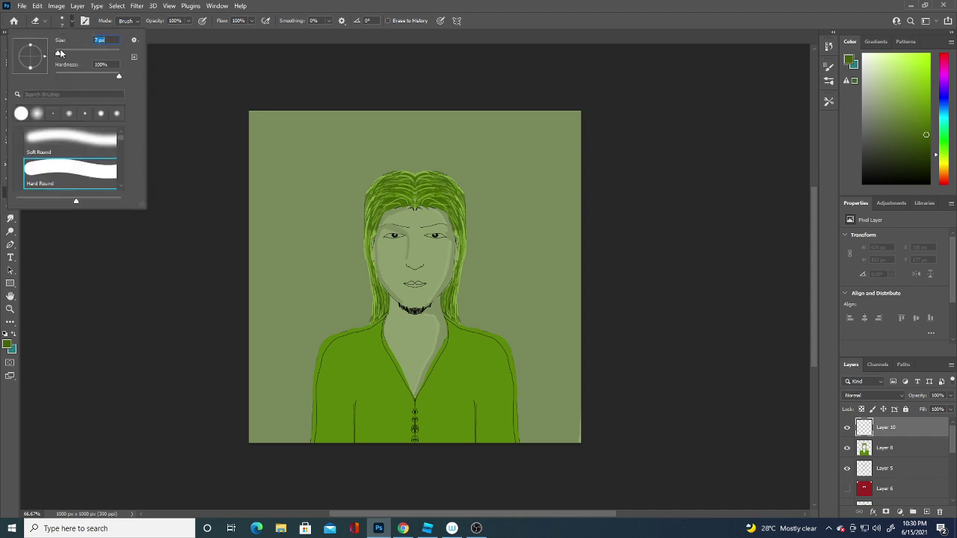
{"action": "key", "text": "Return"}
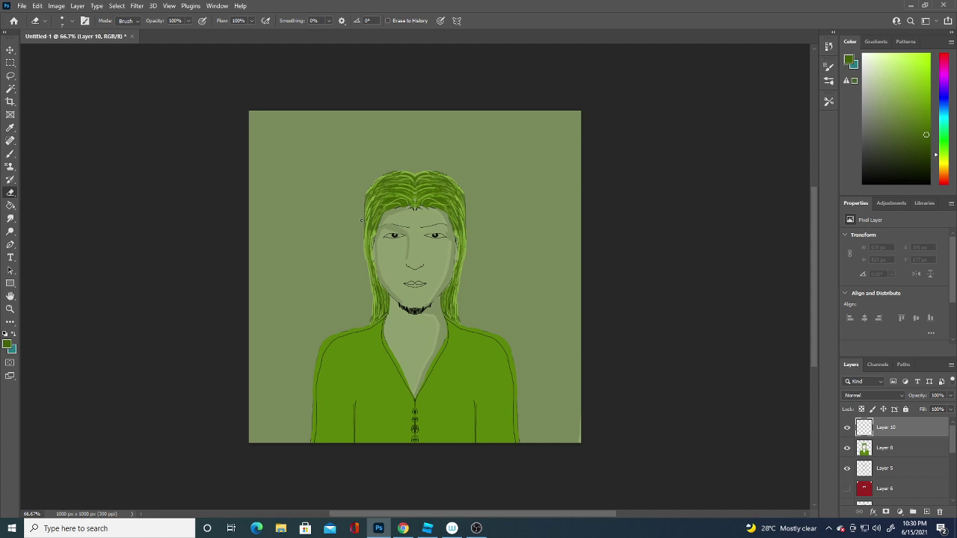
{"action": "left_click", "coordinate": [11, 154]}
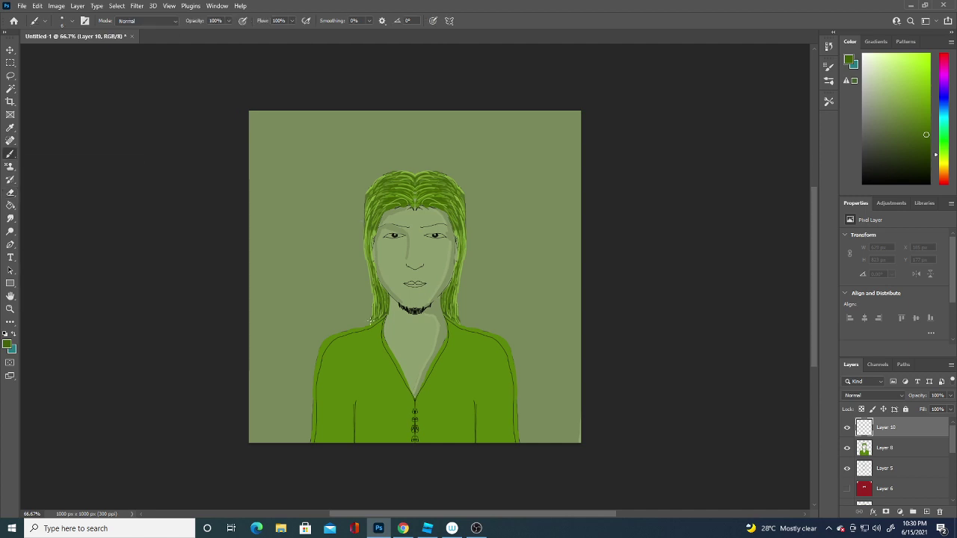
{"action": "left_click_drag", "start_coordinate": [370, 321], "coordinate": [366, 242]}
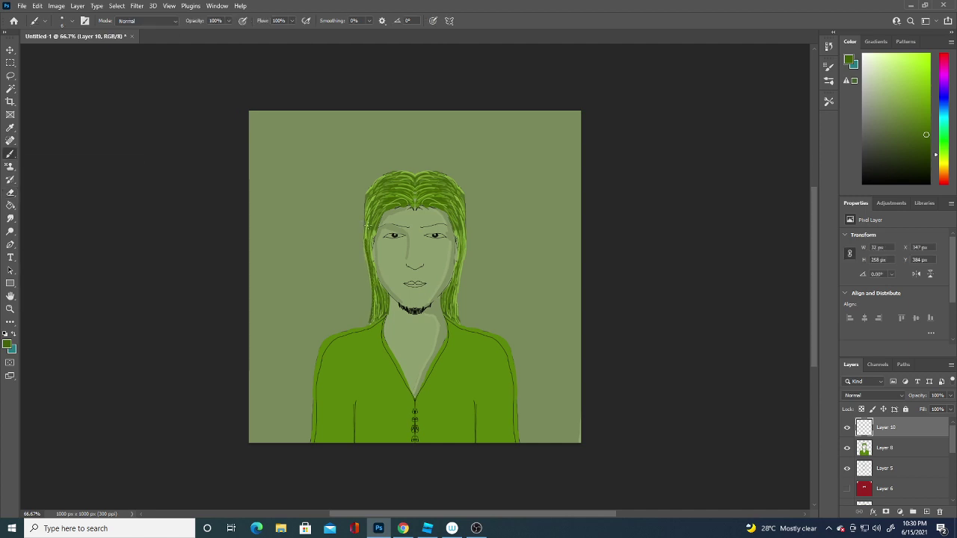
{"action": "key", "text": "ctrl+z"}
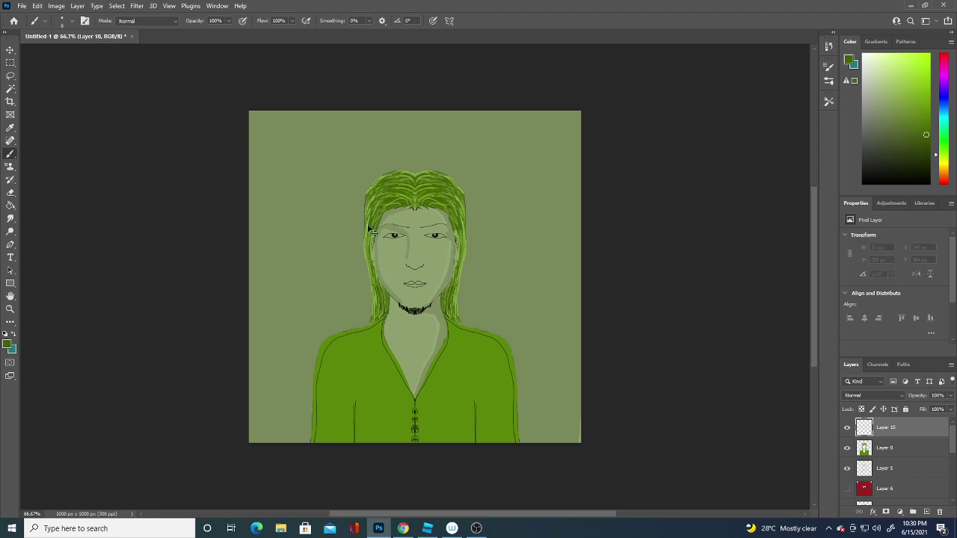
Step: With a 1 px brush, draw thin dark lines along the left, right and top hair edges
{"action": "left_click", "coordinate": [71, 24]}
{"action": "left_click_drag", "start_coordinate": [61, 52], "coordinate": [45, 52]}
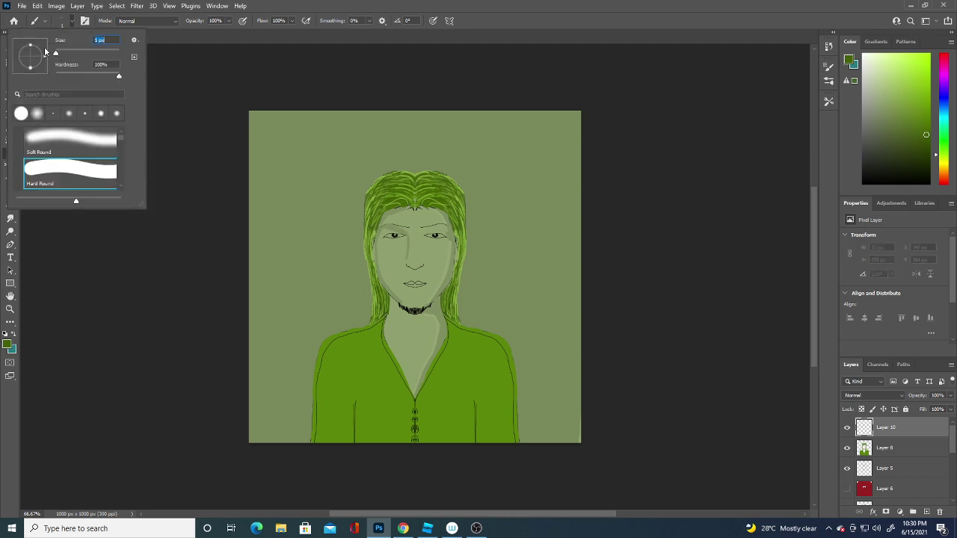
{"action": "left_click", "coordinate": [371, 321]}
{"action": "left_click_drag", "start_coordinate": [371, 322], "coordinate": [364, 241]}
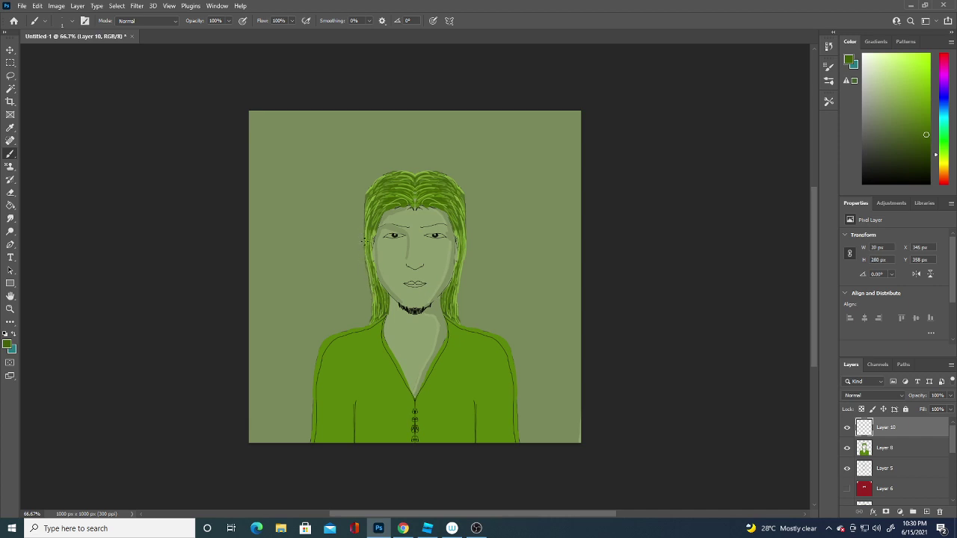
{"action": "left_click_drag", "start_coordinate": [458, 320], "coordinate": [457, 307]}
{"action": "left_click_drag", "start_coordinate": [461, 271], "coordinate": [465, 250]}
{"action": "left_click_drag", "start_coordinate": [443, 178], "coordinate": [457, 187]}
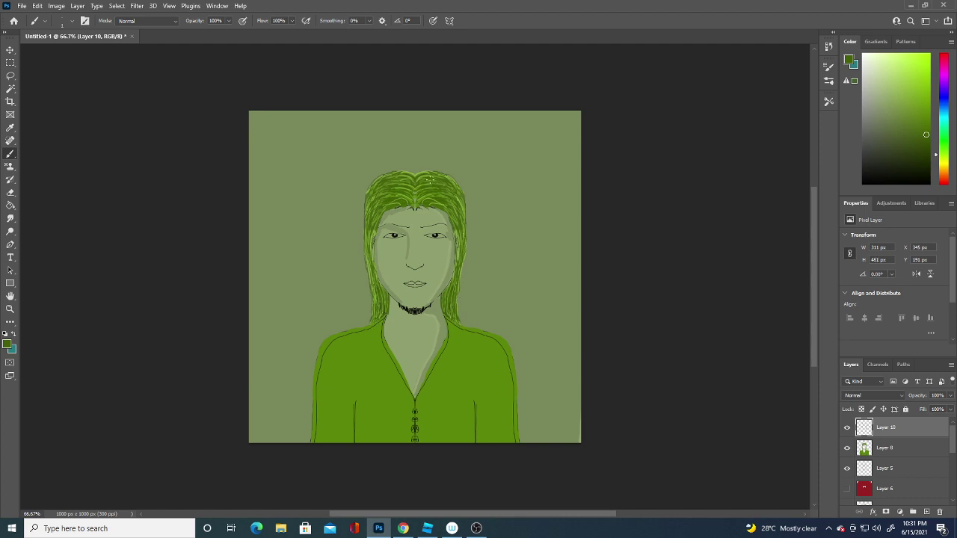
{"action": "left_click_drag", "start_coordinate": [429, 175], "coordinate": [413, 179]}
{"action": "scroll", "coordinate": [914, 444], "scroll_direction": "down", "scroll_amount": 5}
Step: Bucket-fill Layer 9 with a darker green
{"action": "left_click", "coordinate": [914, 444]}
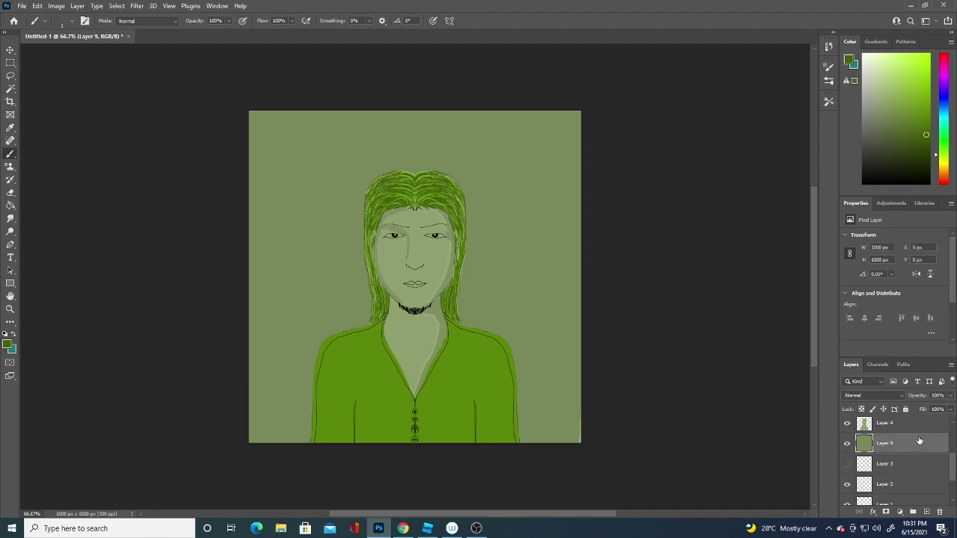
{"action": "left_click", "coordinate": [9, 345]}
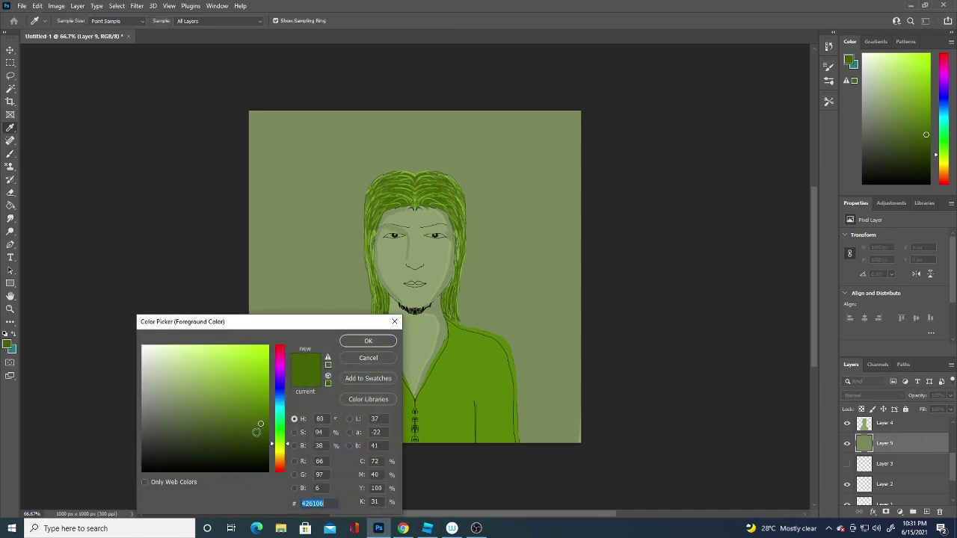
{"action": "left_click", "coordinate": [371, 342]}
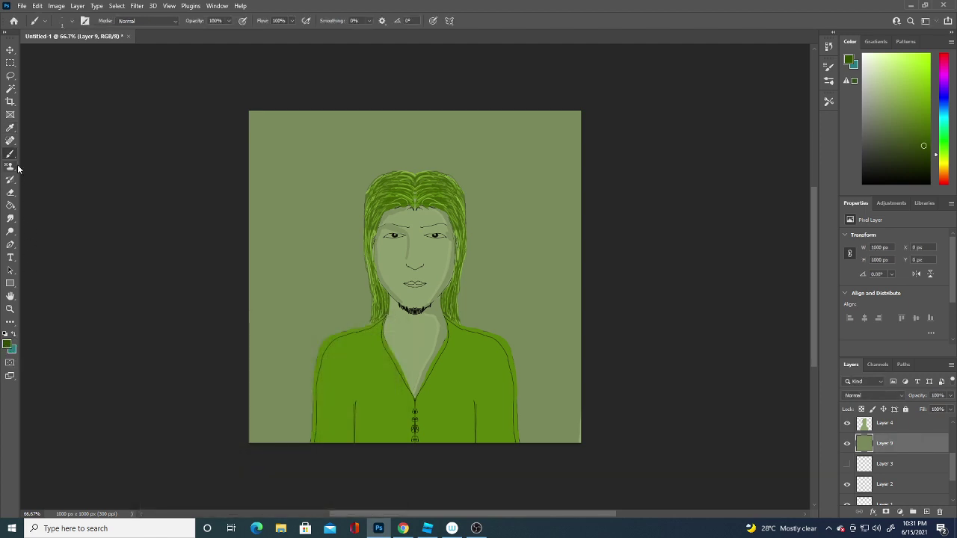
{"action": "left_click", "coordinate": [10, 207]}
{"action": "left_click", "coordinate": [299, 318]}
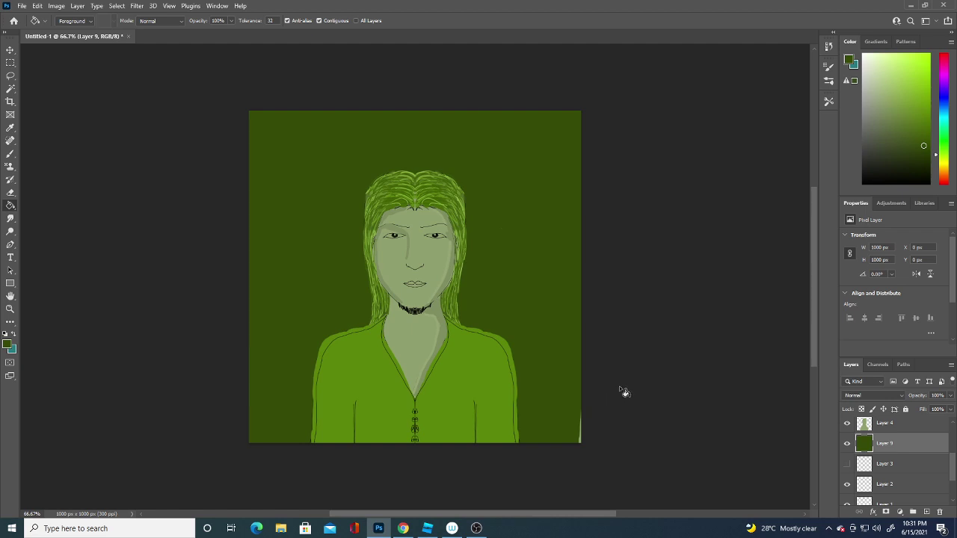
Step: Try refilling Layer 9 with a lighter green, then a bright light green
{"action": "left_click", "coordinate": [8, 344]}
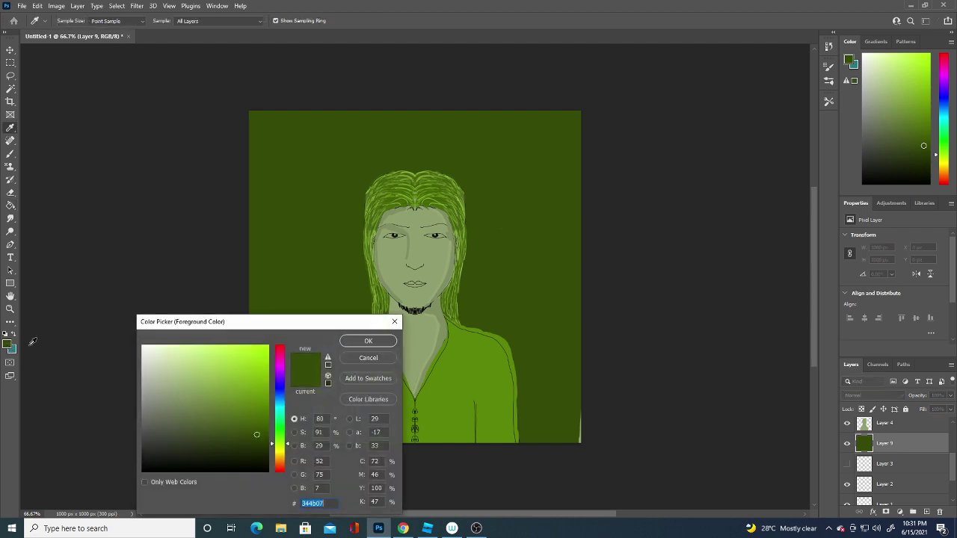
{"action": "left_click", "coordinate": [220, 416]}
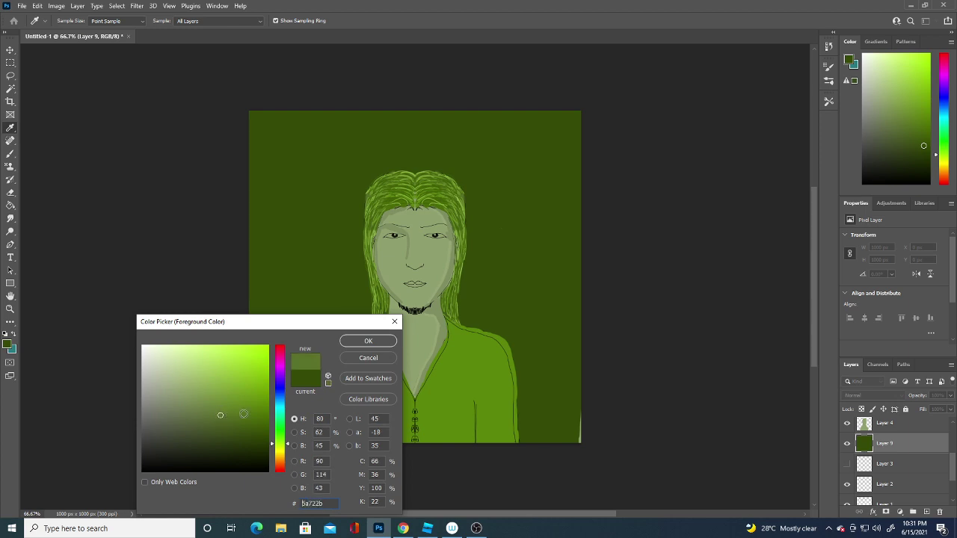
{"action": "left_click", "coordinate": [368, 341]}
{"action": "left_click", "coordinate": [523, 305]}
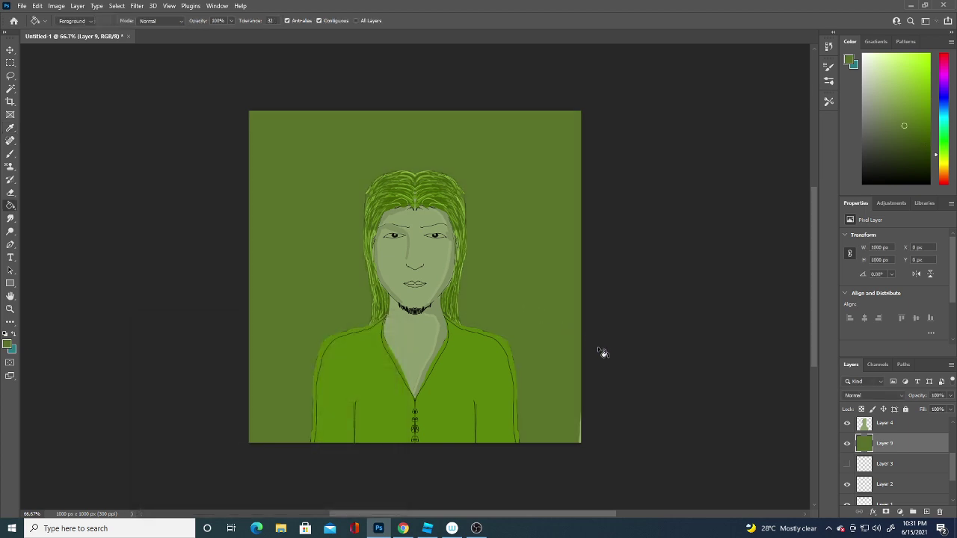
{"action": "left_click", "coordinate": [7, 345]}
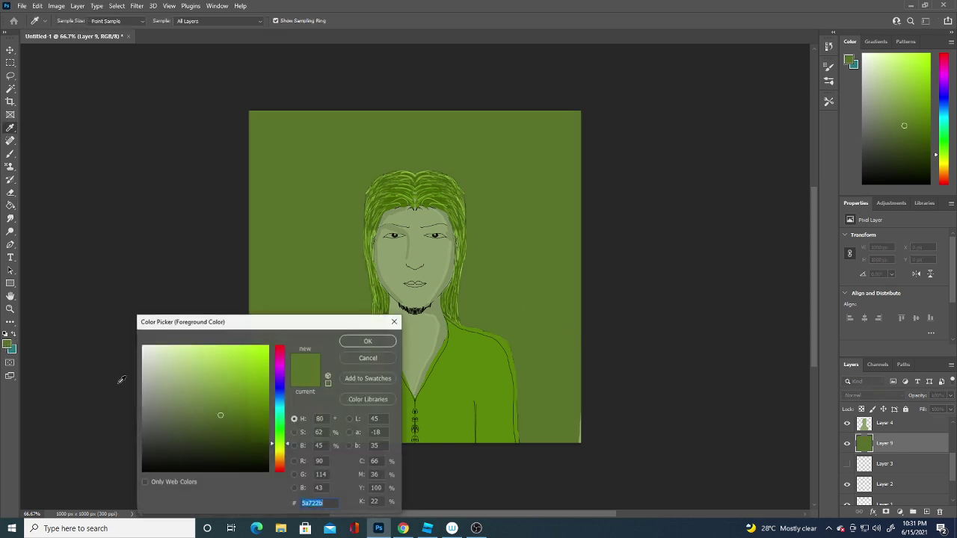
{"action": "left_click", "coordinate": [225, 355]}
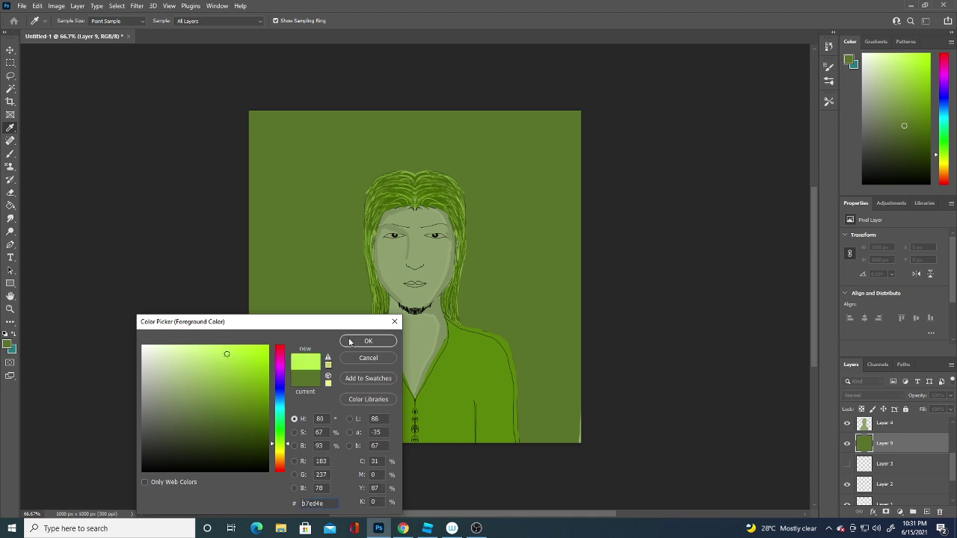
{"action": "left_click", "coordinate": [368, 341]}
{"action": "left_click", "coordinate": [521, 300]}
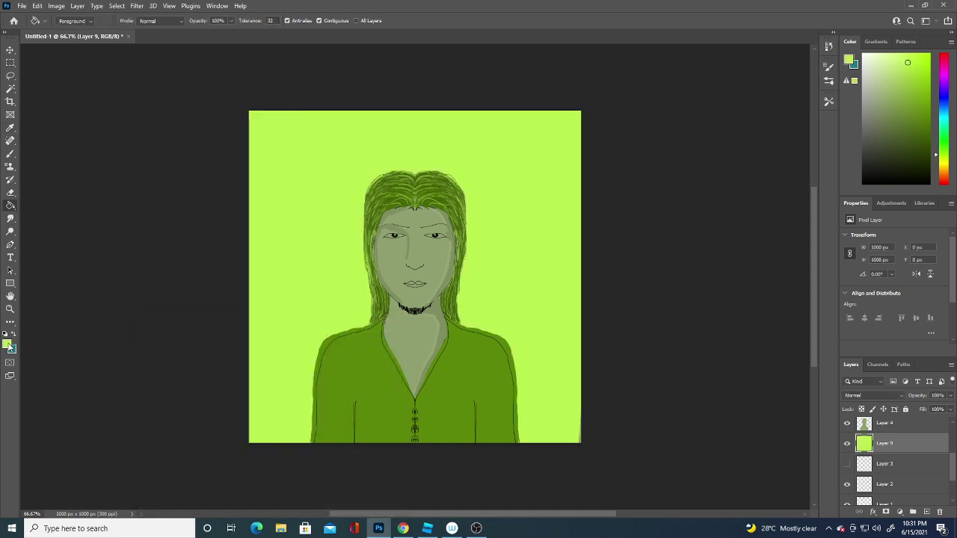
Step: Refill Layer 9 with a darker olive green
{"action": "left_click", "coordinate": [7, 344]}
{"action": "left_click", "coordinate": [204, 425]}
{"action": "left_click", "coordinate": [368, 341]}
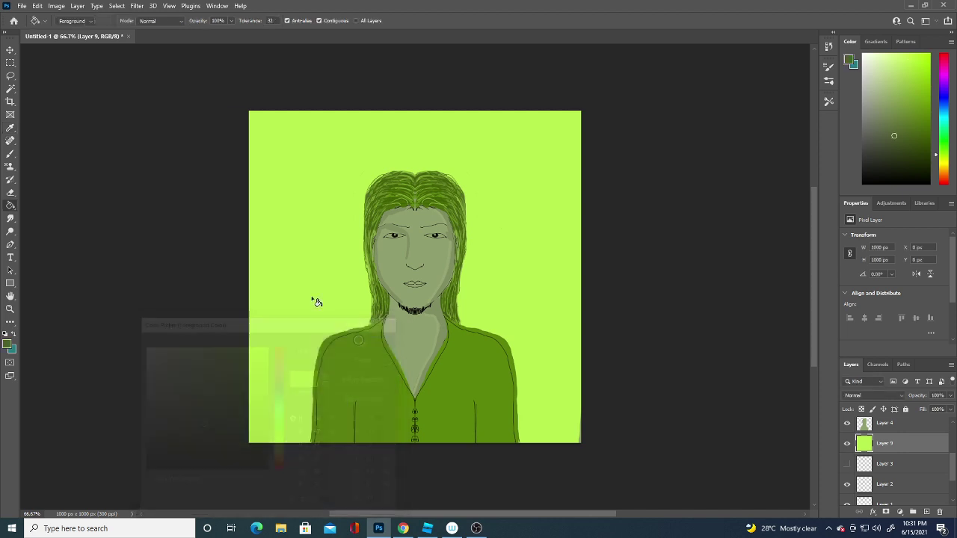
{"action": "left_click", "coordinate": [309, 298]}
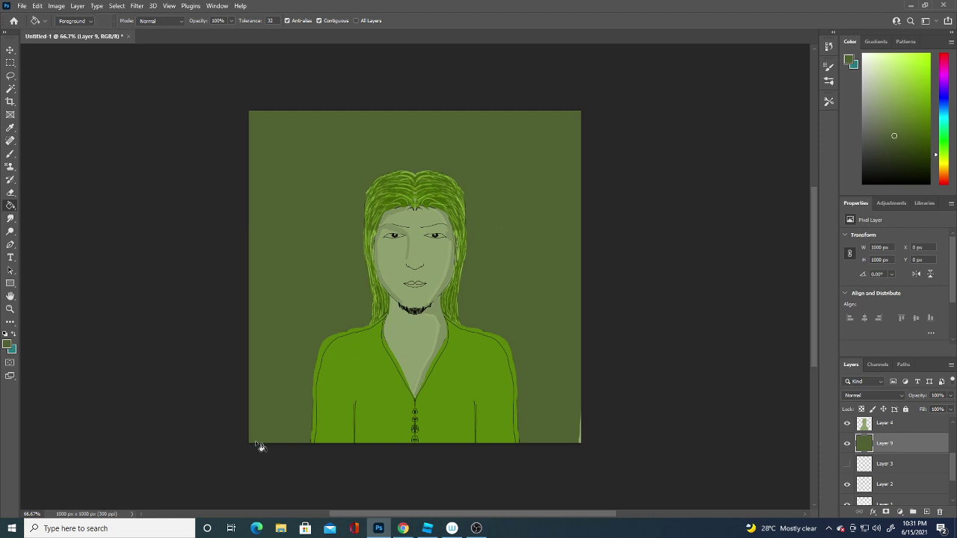
Step: Hide Layer 9 to reveal the dark red background, then briefly hide Layer 4 to check it
{"action": "left_click", "coordinate": [10, 192]}
{"action": "left_click_drag", "start_coordinate": [577, 398], "coordinate": [578, 449]}
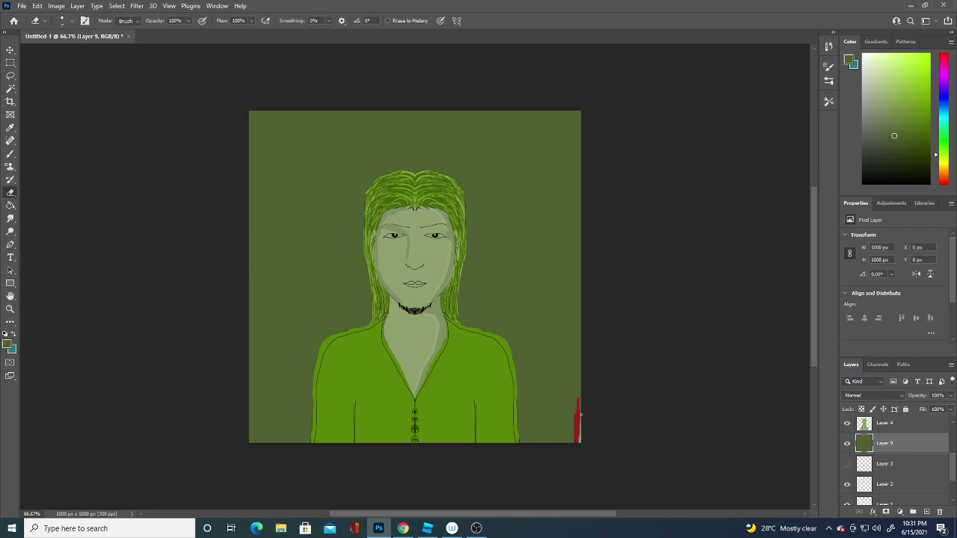
{"action": "key", "text": "ctrl+z"}
{"action": "left_click", "coordinate": [848, 444]}
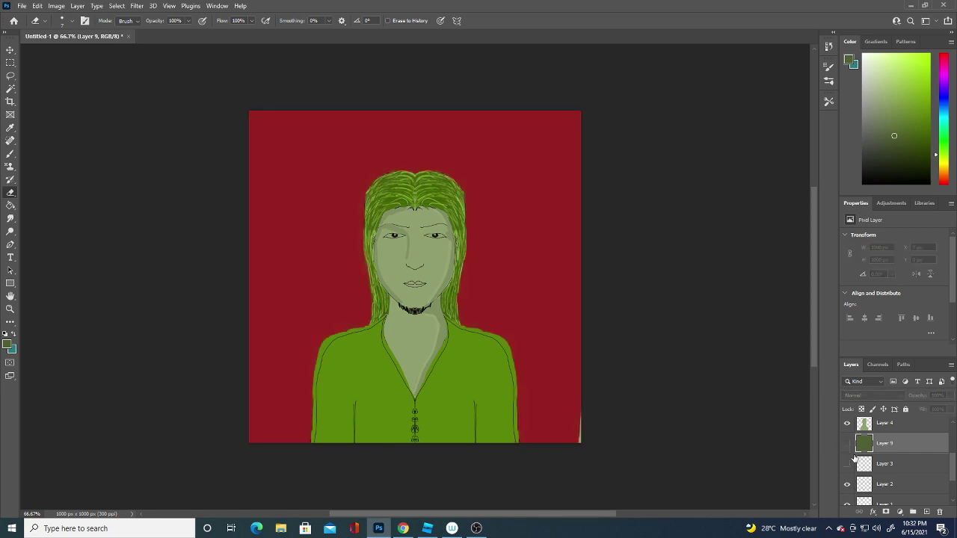
{"action": "left_click", "coordinate": [10, 49]}
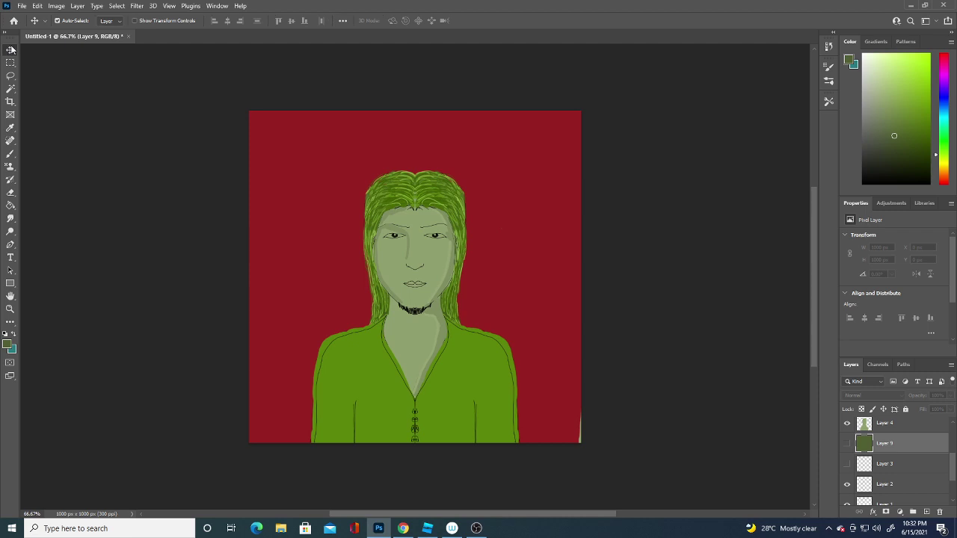
{"action": "left_click", "coordinate": [583, 445]}
{"action": "left_click", "coordinate": [848, 427]}
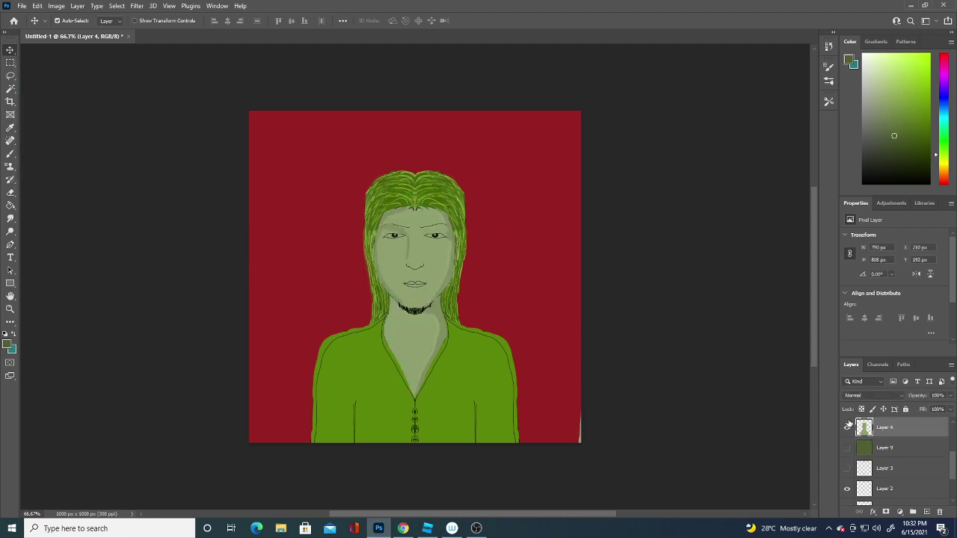
Step: Show Layer 4 again, add Layer 11, and sample the red background as paint colour
{"action": "left_click", "coordinate": [847, 427]}
{"action": "left_click", "coordinate": [927, 512]}
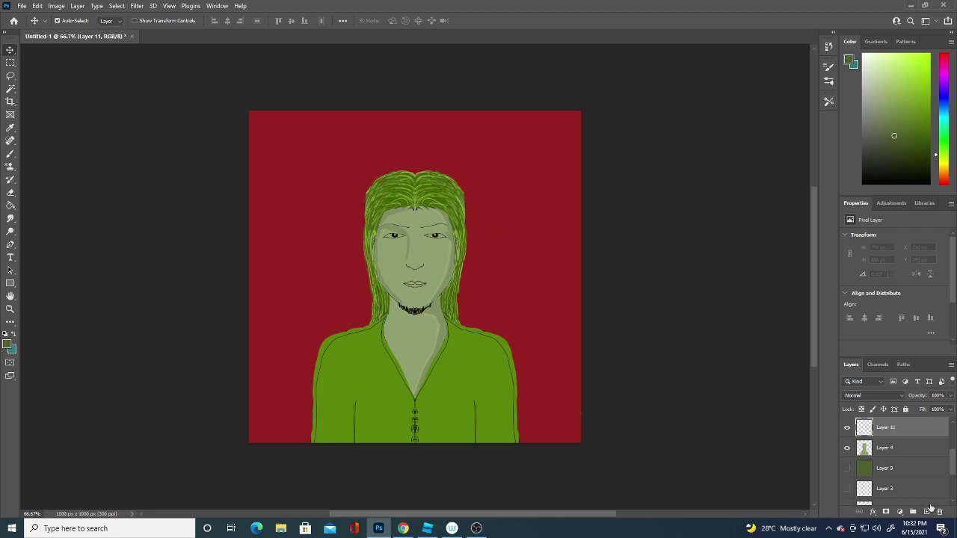
{"action": "left_click", "coordinate": [8, 347]}
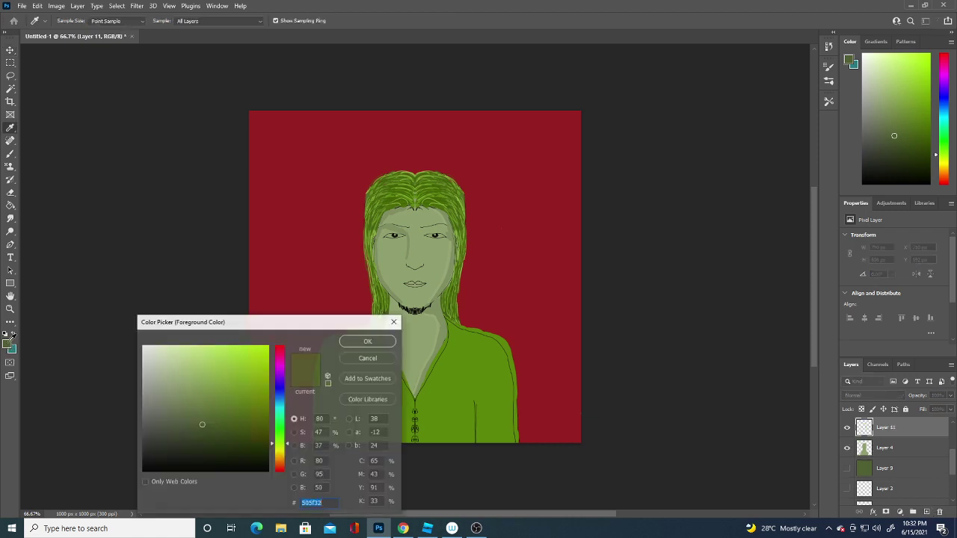
{"action": "left_click", "coordinate": [339, 290]}
{"action": "left_click", "coordinate": [368, 341]}
Step: Brush red around the hair's outer edge, enlarging the brush to 6 px
{"action": "key", "text": "v"}
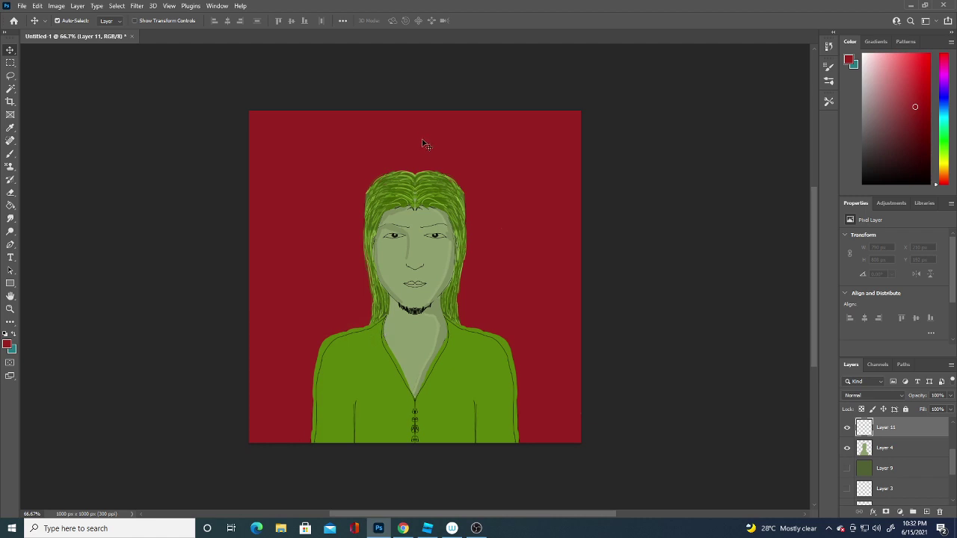
{"action": "left_click", "coordinate": [9, 153]}
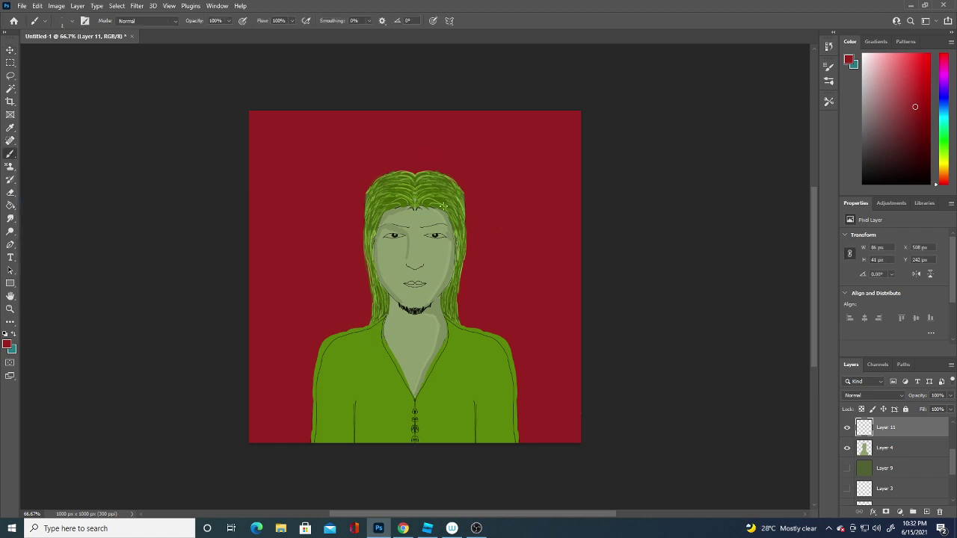
{"action": "mouse_move", "coordinate": [460, 215]}
{"action": "left_mouse_down"}
{"action": "mouse_move", "coordinate": [436, 196]}
{"action": "mouse_move", "coordinate": [390, 194]}
{"action": "mouse_move", "coordinate": [406, 197]}
{"action": "left_mouse_up"}
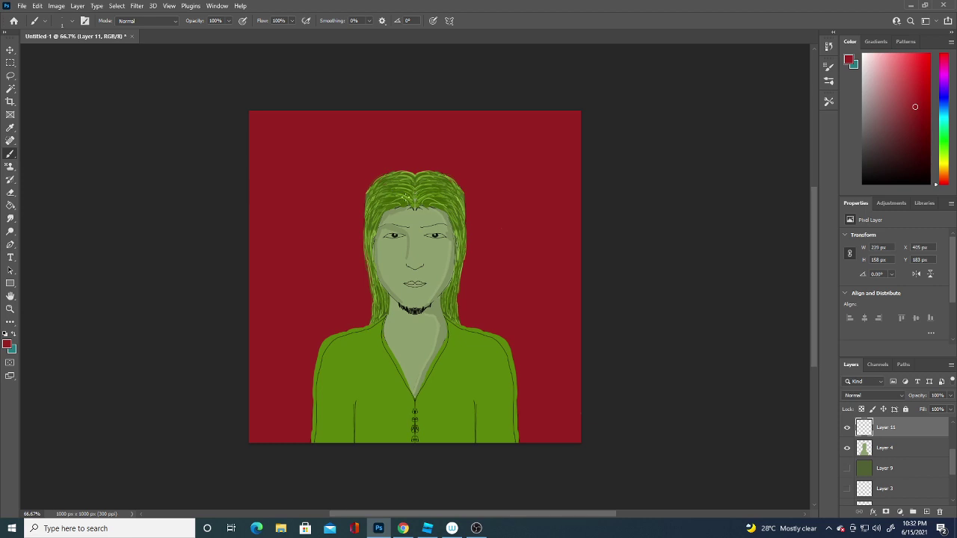
{"action": "left_click", "coordinate": [72, 21]}
{"action": "left_click", "coordinate": [57, 53]}
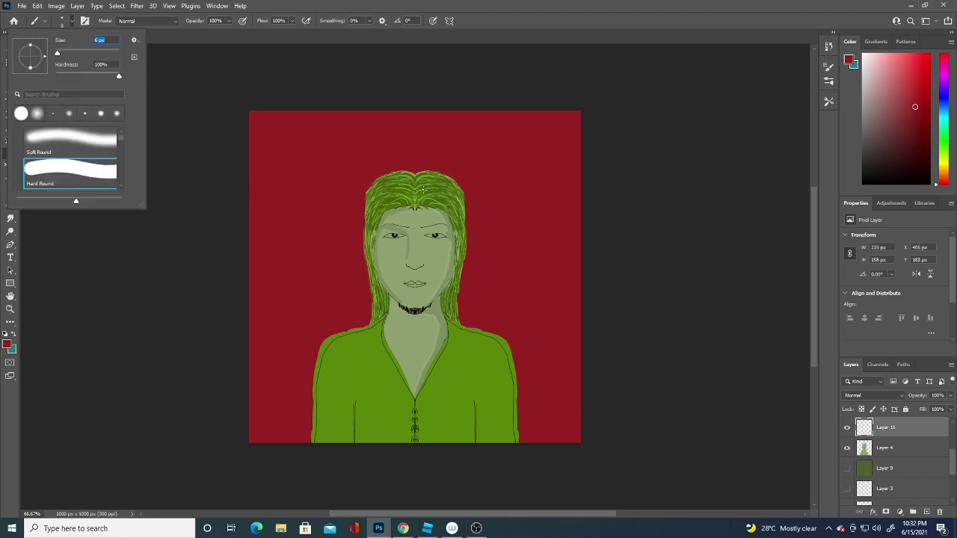
{"action": "left_click", "coordinate": [423, 189]}
{"action": "left_click_drag", "start_coordinate": [423, 185], "coordinate": [407, 193]}
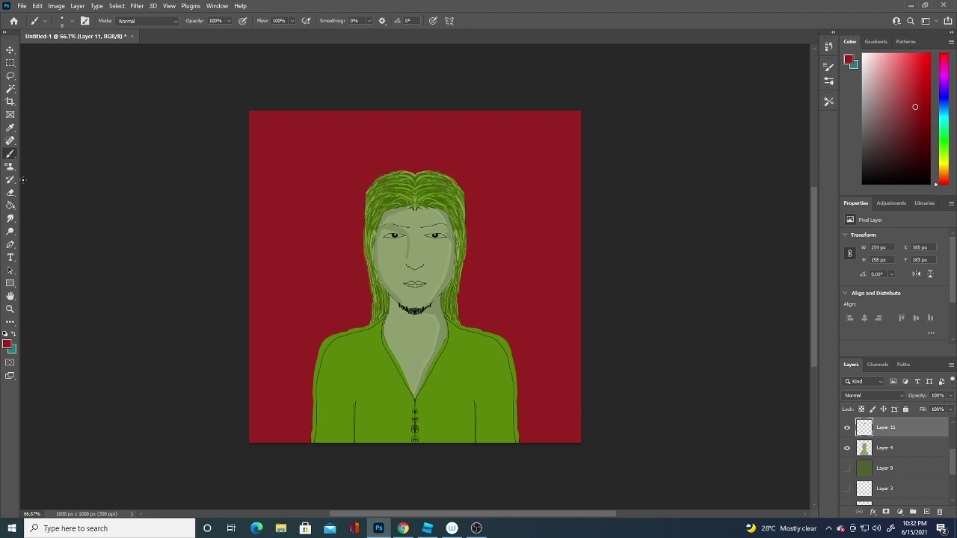
Step: Set the painting colour to blue #1062c7 and add Layer 12
{"action": "left_click", "coordinate": [7, 344]}
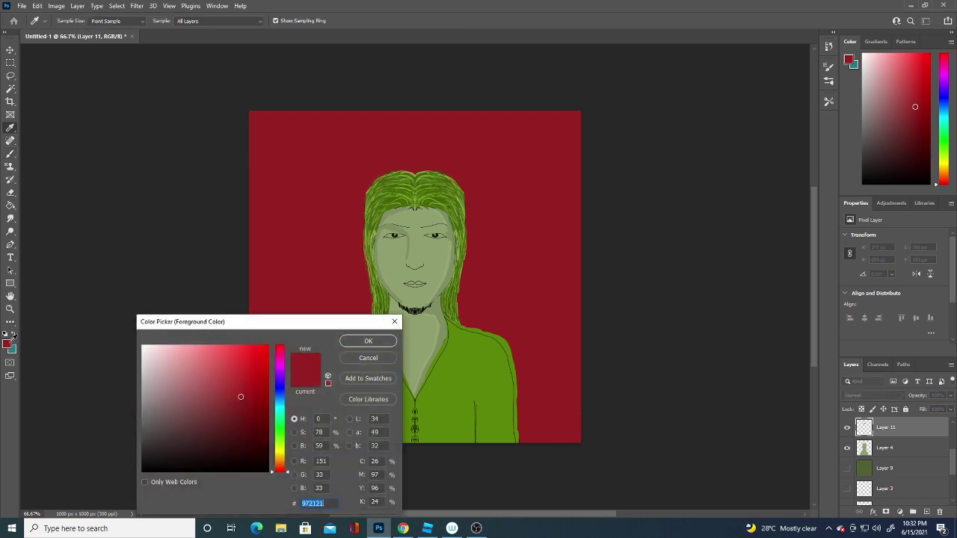
{"action": "left_click", "coordinate": [235, 379]}
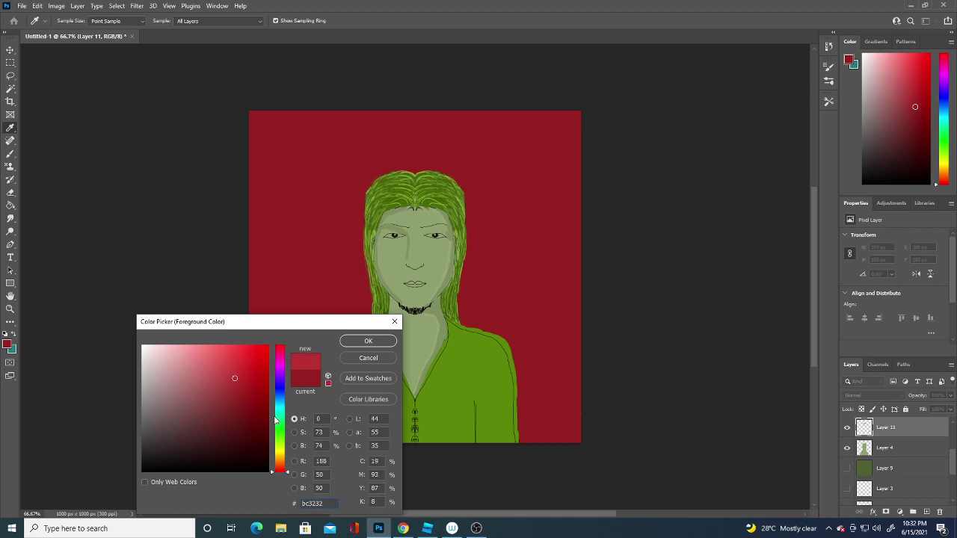
{"action": "left_click_drag", "start_coordinate": [279, 430], "coordinate": [278, 393]}
{"action": "left_click", "coordinate": [257, 373]}
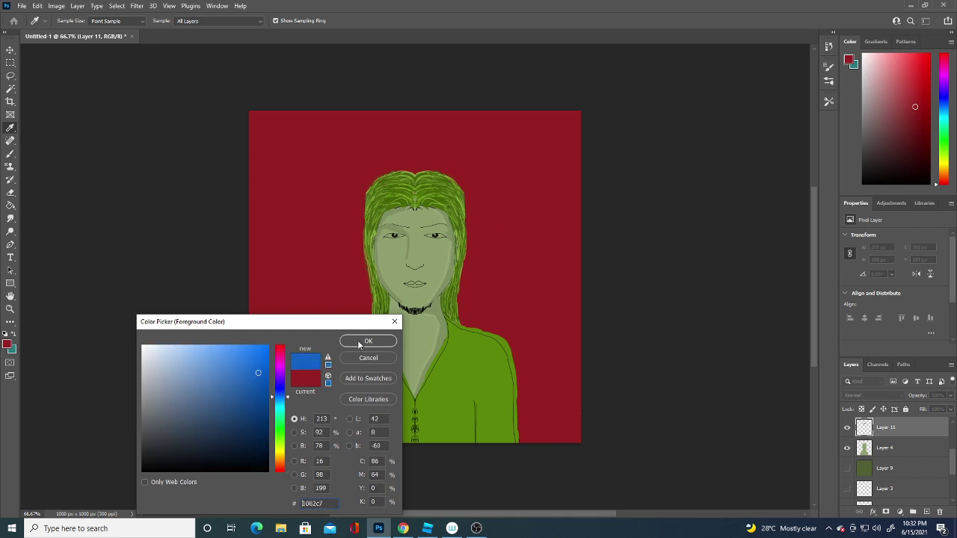
{"action": "left_click", "coordinate": [365, 342]}
{"action": "left_click", "coordinate": [927, 512]}
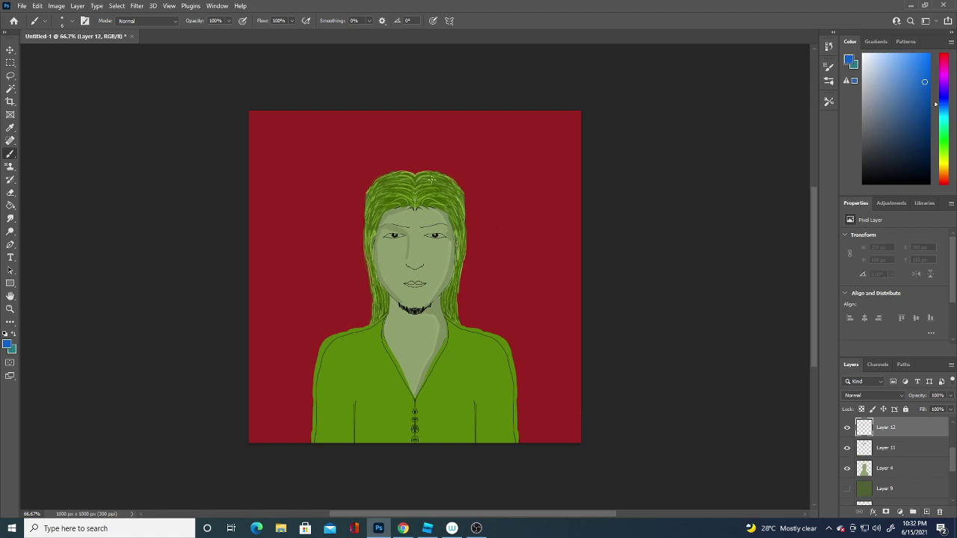
Step: Undo the blue test stroke and add a new Layer 13 above Layer 10
{"action": "left_click_drag", "start_coordinate": [418, 189], "coordinate": [445, 198]}
{"action": "left_click_drag", "start_coordinate": [507, 195], "coordinate": [553, 262]}
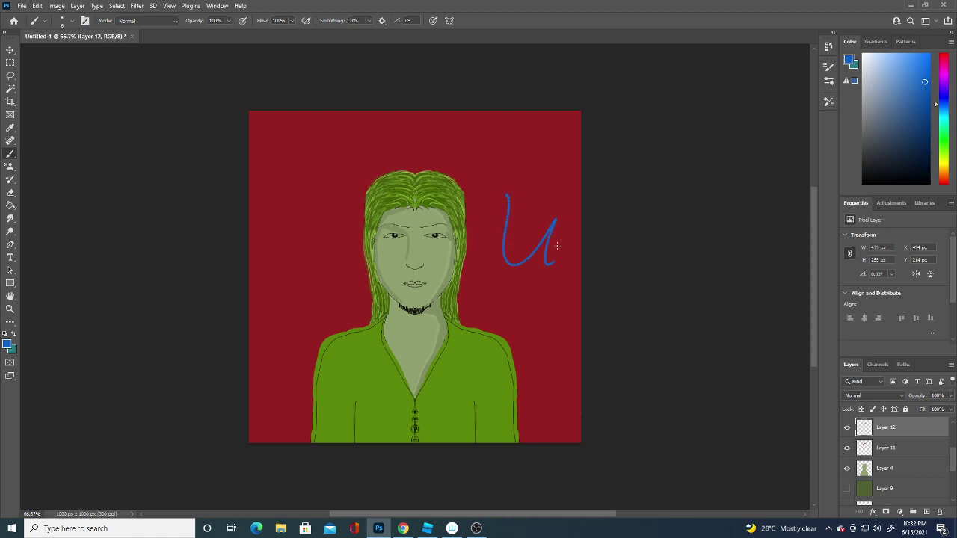
{"action": "key", "text": "ctrl+z"}
{"action": "left_click_drag", "start_coordinate": [952, 459], "coordinate": [951, 433]}
{"action": "left_click", "coordinate": [917, 433]}
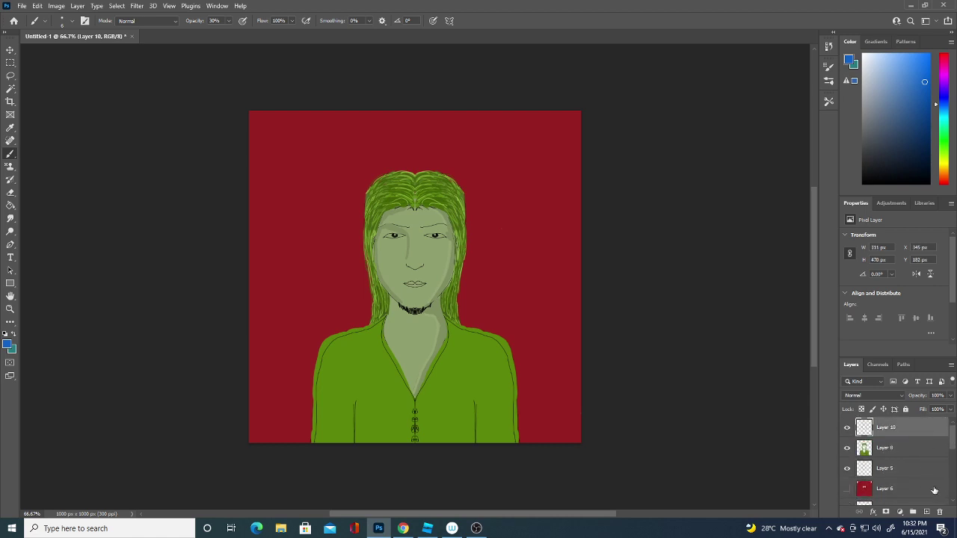
{"action": "left_click", "coordinate": [927, 513]}
Step: Paint blue streaks across the crown and down both sides of the green hair
{"action": "left_click_drag", "start_coordinate": [448, 200], "coordinate": [420, 187]}
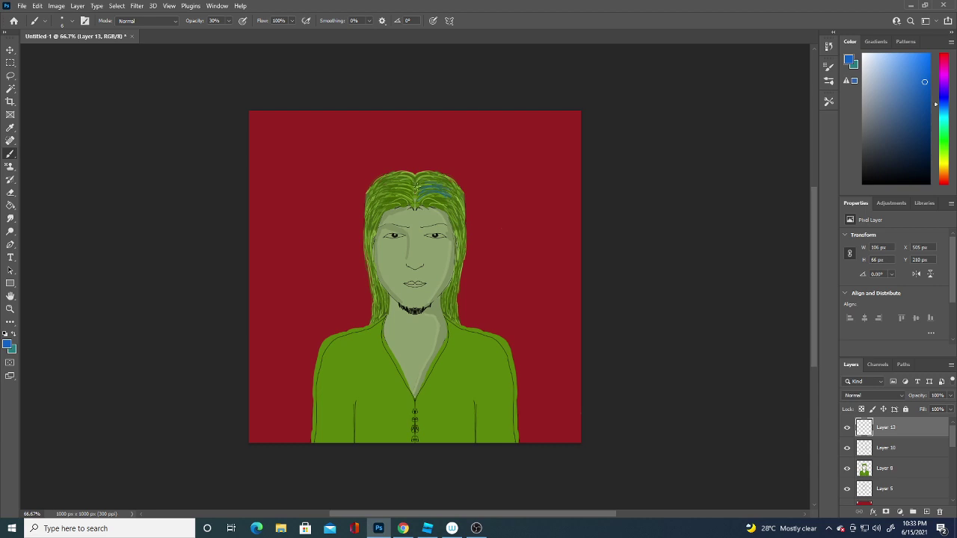
{"action": "mouse_move", "coordinate": [402, 186]}
{"action": "left_mouse_down"}
{"action": "mouse_move", "coordinate": [389, 200]}
{"action": "mouse_move", "coordinate": [422, 190]}
{"action": "left_mouse_up"}
{"action": "mouse_move", "coordinate": [380, 214]}
{"action": "left_mouse_down"}
{"action": "mouse_move", "coordinate": [370, 218]}
{"action": "mouse_move", "coordinate": [377, 191]}
{"action": "mouse_move", "coordinate": [371, 248]}
{"action": "left_mouse_up"}
{"action": "left_click_drag", "start_coordinate": [452, 220], "coordinate": [462, 231]}
{"action": "left_click_drag", "start_coordinate": [420, 180], "coordinate": [438, 179]}
{"action": "left_click", "coordinate": [449, 20]}
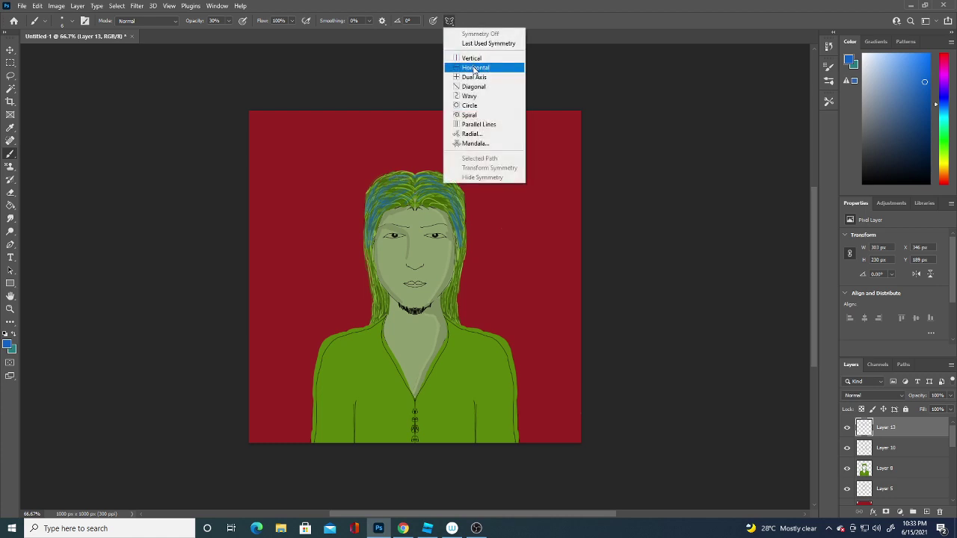
Step: Turn on Vertical symmetry and paint mirrored blue streaks along the hair edges, undoing a stray mark
{"action": "left_click", "coordinate": [482, 43]}
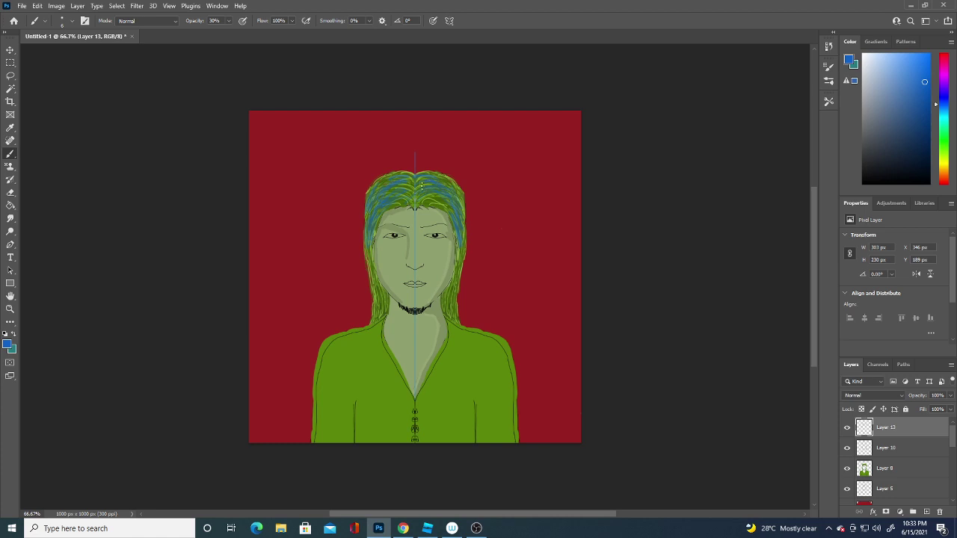
{"action": "left_click_drag", "start_coordinate": [429, 196], "coordinate": [437, 179]}
{"action": "left_click_drag", "start_coordinate": [460, 247], "coordinate": [458, 264]}
{"action": "left_click_drag", "start_coordinate": [449, 306], "coordinate": [456, 322]}
{"action": "left_click_drag", "start_coordinate": [462, 213], "coordinate": [461, 243]}
{"action": "key", "text": "ctrl+z"}
Step: Change the painting colour from blue to a saturated teal-green
{"action": "left_click", "coordinate": [8, 346]}
{"action": "left_click", "coordinate": [246, 409]}
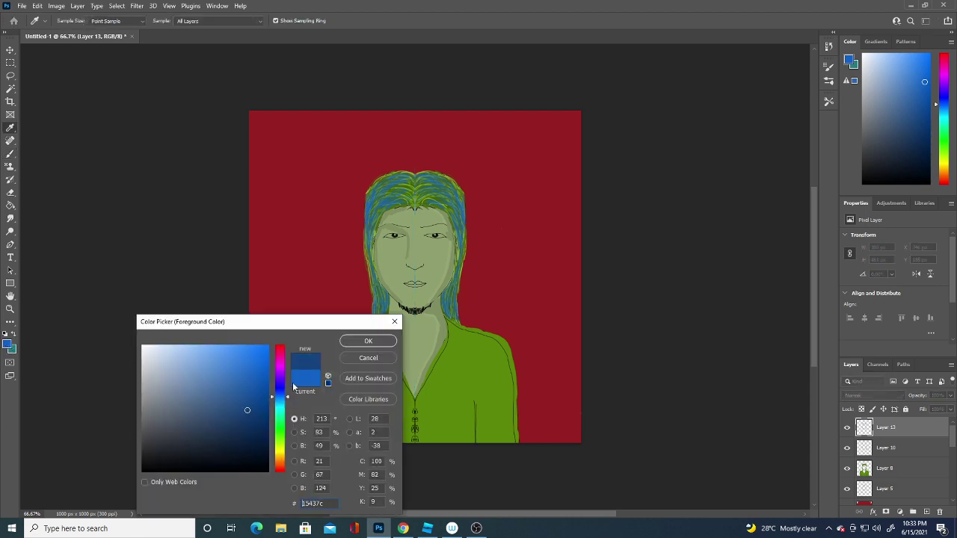
{"action": "mouse_move", "coordinate": [279, 380]}
{"action": "left_mouse_down"}
{"action": "mouse_move", "coordinate": [279, 423]}
{"action": "mouse_move", "coordinate": [262, 391]}
{"action": "left_mouse_up"}
{"action": "left_click", "coordinate": [262, 410]}
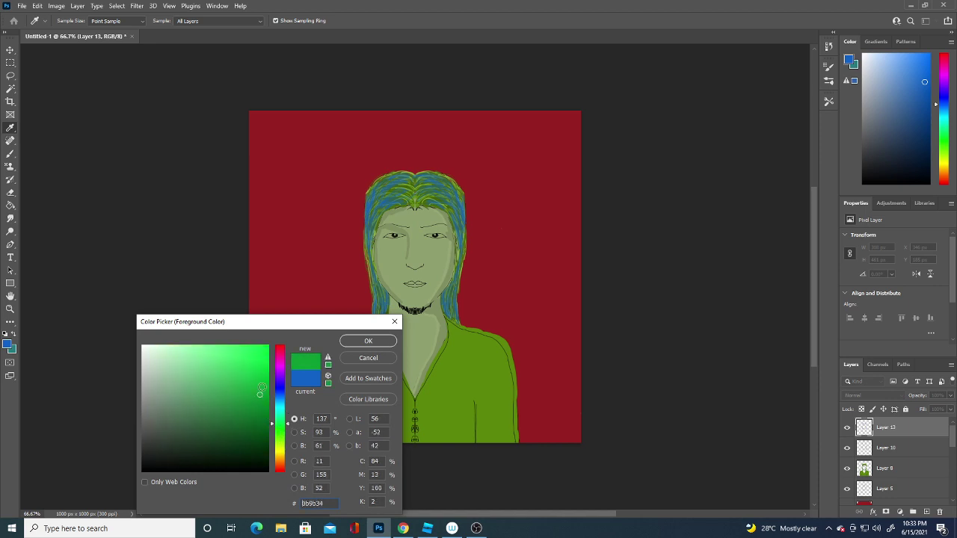
{"action": "left_click", "coordinate": [368, 341]}
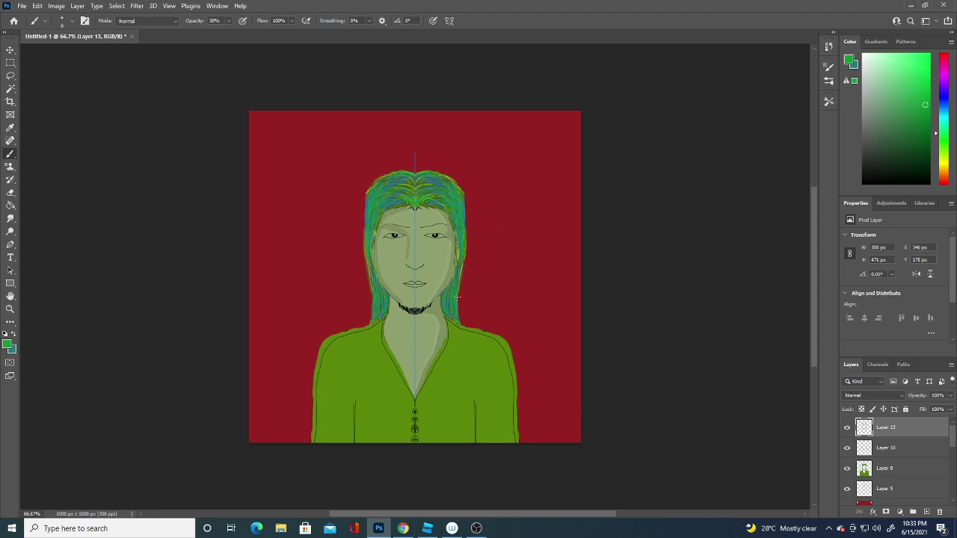
Step: Add Layer 14, set the paint colour to black, and try dark strands on the hair top, undoing them
{"action": "left_click", "coordinate": [927, 512]}
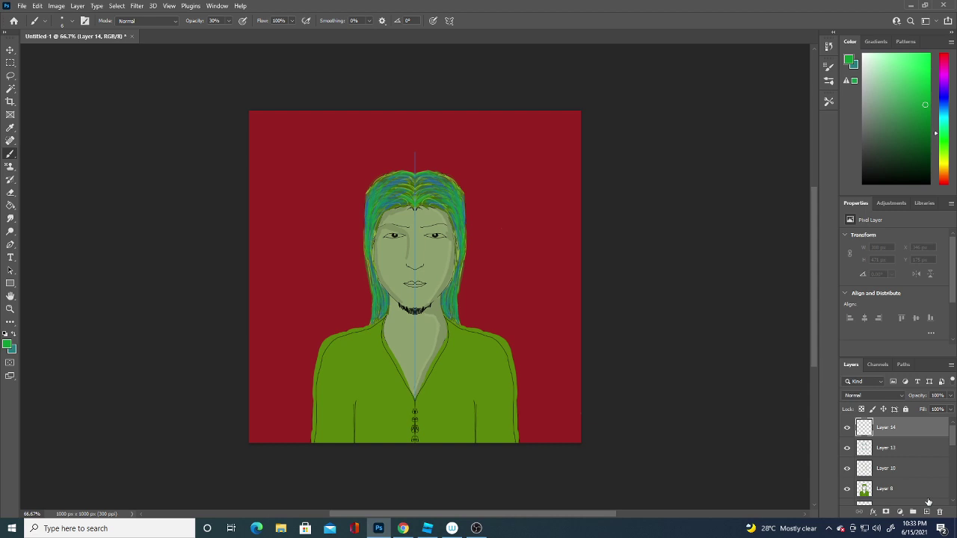
{"action": "left_click", "coordinate": [9, 345]}
{"action": "left_click_drag", "start_coordinate": [199, 427], "coordinate": [144, 470]}
{"action": "left_click", "coordinate": [379, 345]}
{"action": "mouse_move", "coordinate": [401, 203]}
{"action": "left_mouse_down"}
{"action": "mouse_move", "coordinate": [445, 206]}
{"action": "mouse_move", "coordinate": [450, 196]}
{"action": "left_mouse_up"}
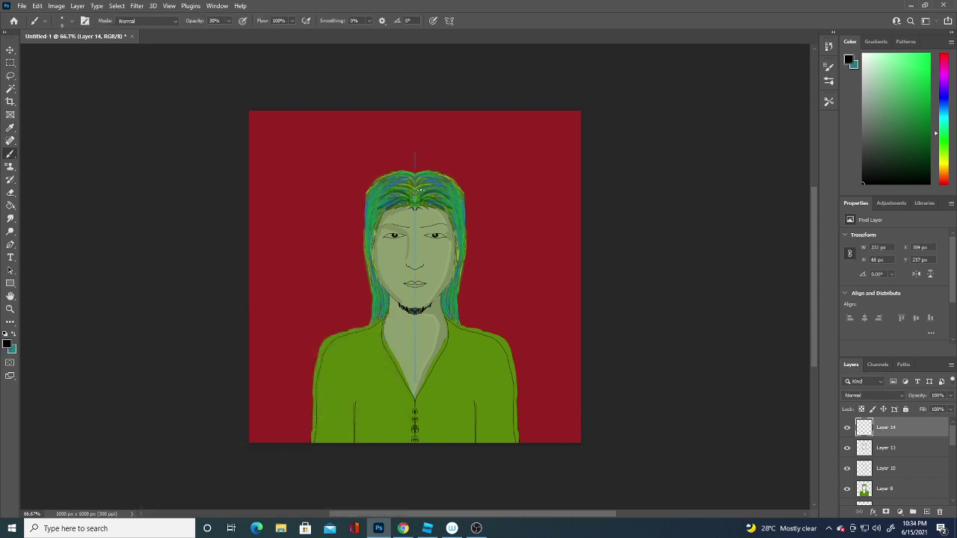
{"action": "mouse_move", "coordinate": [386, 188]}
{"action": "left_mouse_down"}
{"action": "mouse_move", "coordinate": [444, 192]}
{"action": "mouse_move", "coordinate": [447, 176]}
{"action": "left_mouse_up"}
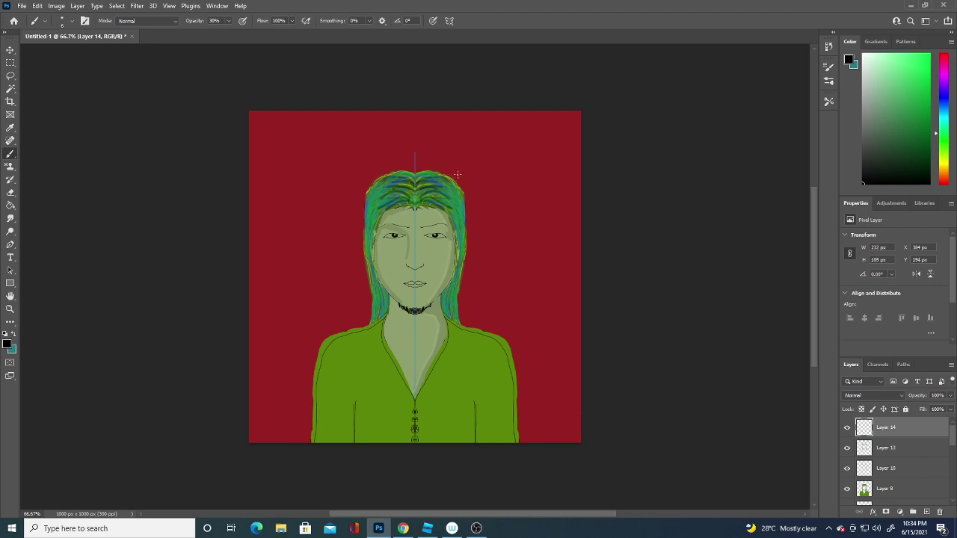
{"action": "key", "text": "ctrl+z"}
{"action": "key", "text": "ctrl+z"}
{"action": "key", "text": "ctrl+z"}
{"action": "key", "text": "ctrl+z"}
{"action": "key", "text": "ctrl+z"}
{"action": "key", "text": "ctrl+z"}
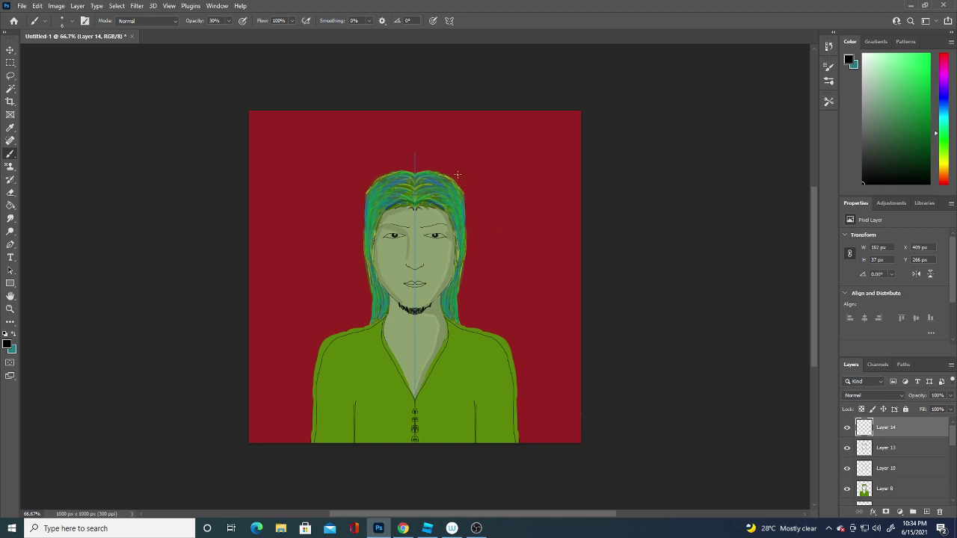
{"action": "key", "text": "ctrl+z"}
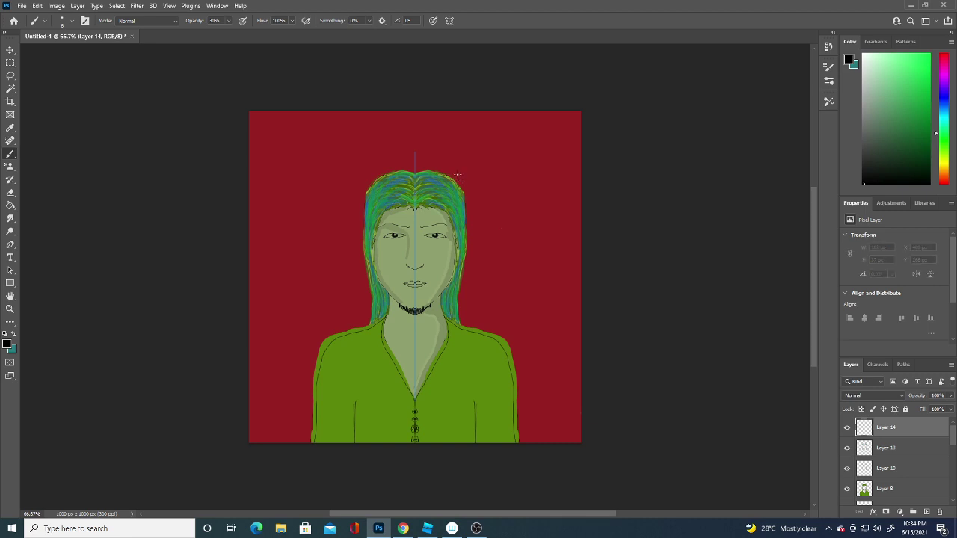
Step: Shrink the hard round brush to 1 px and paint a fine strand into the hair
{"action": "left_click", "coordinate": [70, 24]}
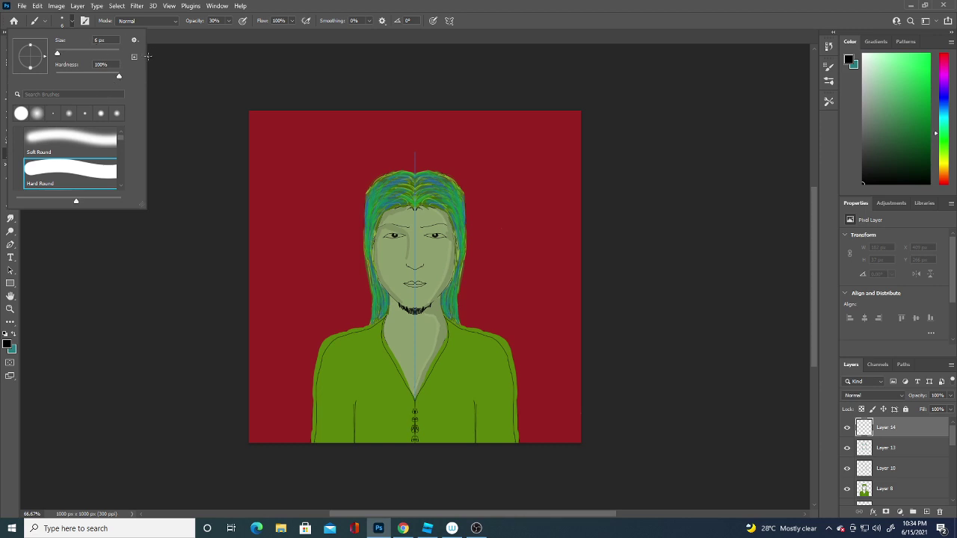
{"action": "left_click", "coordinate": [164, 57]}
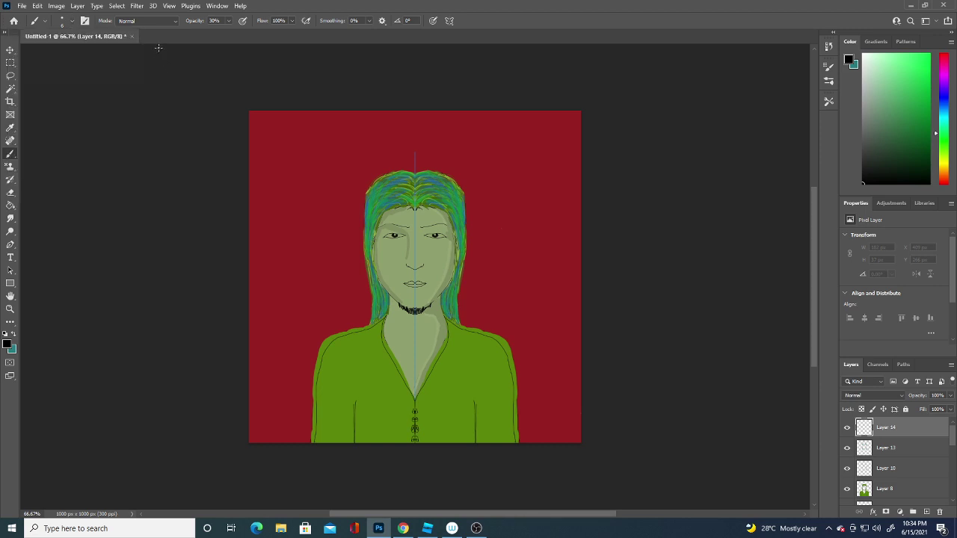
{"action": "left_click", "coordinate": [72, 24]}
{"action": "left_click_drag", "start_coordinate": [59, 55], "coordinate": [55, 52]}
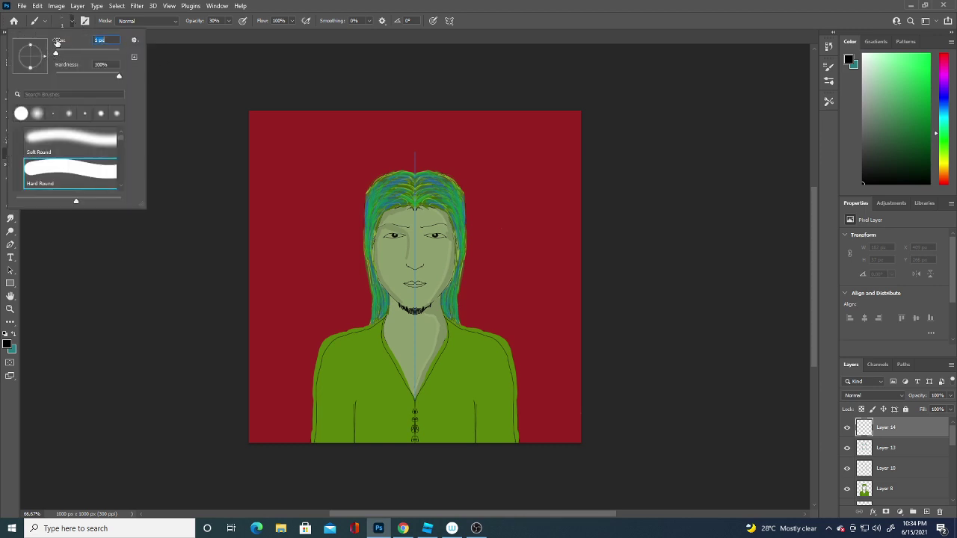
{"action": "left_click", "coordinate": [95, 172]}
{"action": "left_click", "coordinate": [160, 102]}
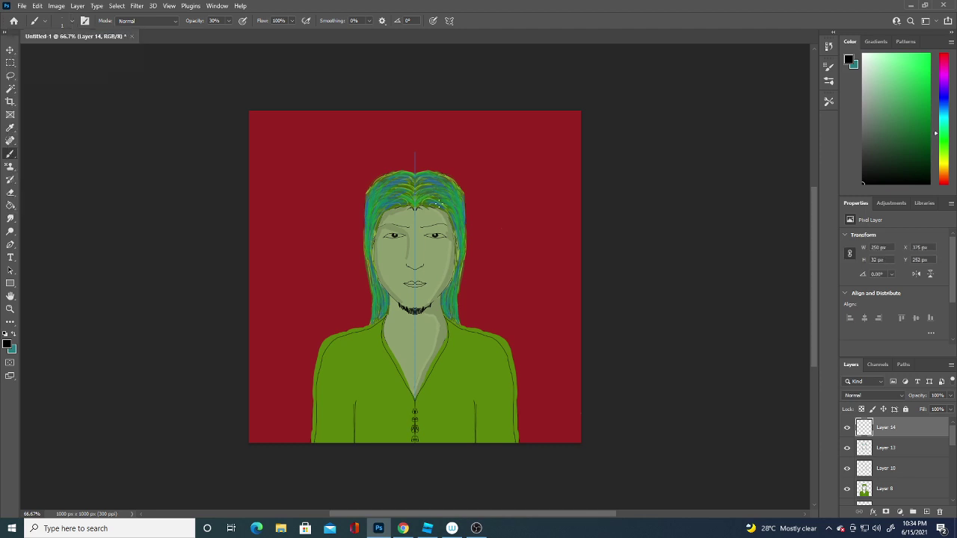
{"action": "left_click_drag", "start_coordinate": [438, 203], "coordinate": [456, 200]}
Step: On new Layer 15, paint fine black strands along the hairline and both hair edges
{"action": "left_click", "coordinate": [926, 512]}
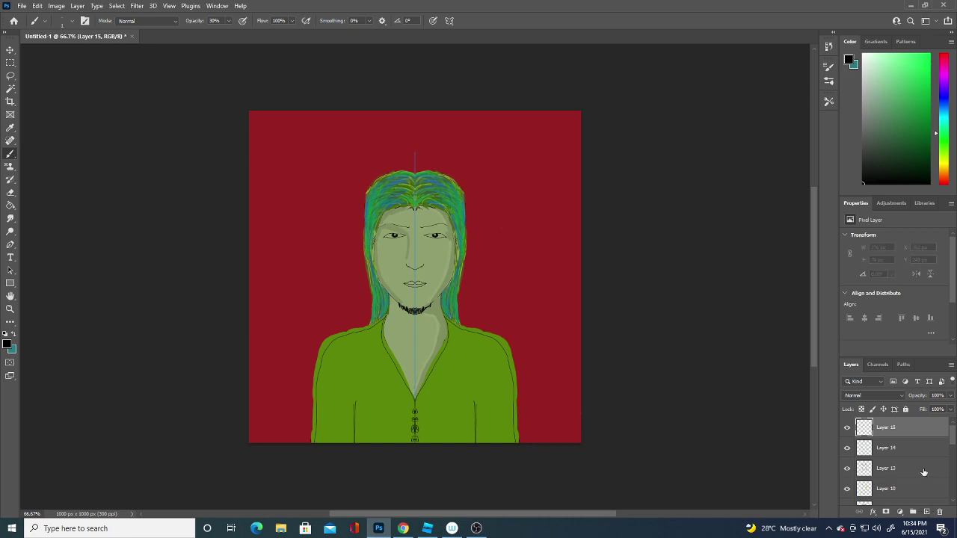
{"action": "left_click_drag", "start_coordinate": [560, 267], "coordinate": [556, 354]}
{"action": "key", "text": "ctrl+z"}
{"action": "mouse_move", "coordinate": [423, 199]}
{"action": "left_mouse_down"}
{"action": "mouse_move", "coordinate": [441, 198]}
{"action": "mouse_move", "coordinate": [444, 183]}
{"action": "mouse_move", "coordinate": [455, 203]}
{"action": "left_mouse_up"}
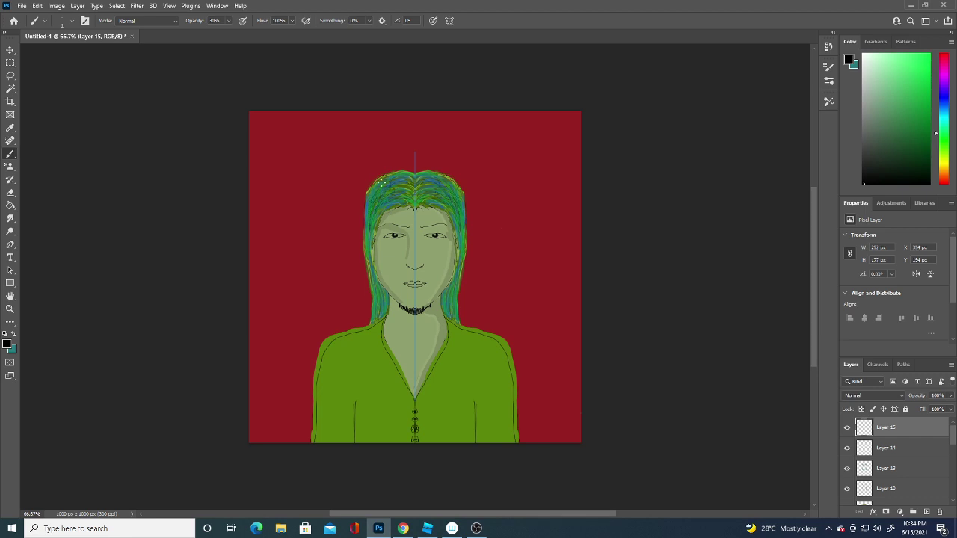
{"action": "left_click_drag", "start_coordinate": [381, 180], "coordinate": [368, 226]}
{"action": "left_click_drag", "start_coordinate": [380, 305], "coordinate": [380, 287]}
{"action": "mouse_move", "coordinate": [454, 317]}
{"action": "left_mouse_down"}
{"action": "mouse_move", "coordinate": [446, 291]}
{"action": "mouse_move", "coordinate": [455, 307]}
{"action": "left_mouse_up"}
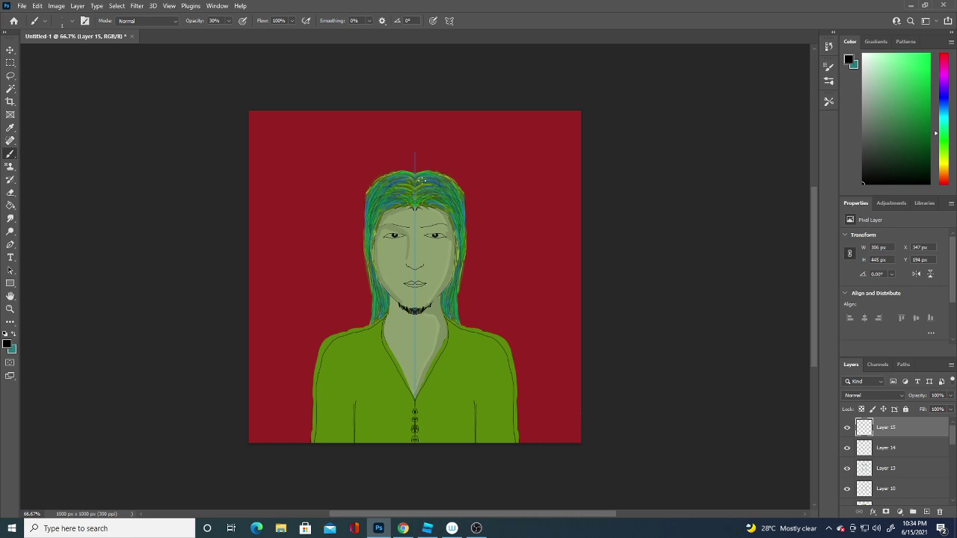
{"action": "mouse_move", "coordinate": [420, 180]}
{"action": "left_mouse_down"}
{"action": "mouse_move", "coordinate": [423, 173]}
{"action": "mouse_move", "coordinate": [414, 176]}
{"action": "left_mouse_up"}
{"action": "left_click", "coordinate": [8, 345]}
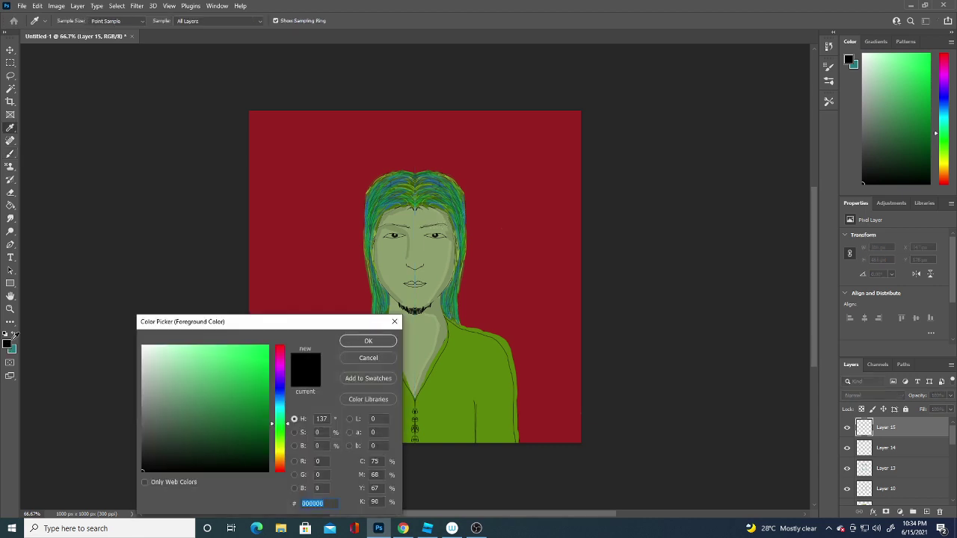
{"action": "left_click", "coordinate": [364, 341]}
{"action": "key", "text": "b"}
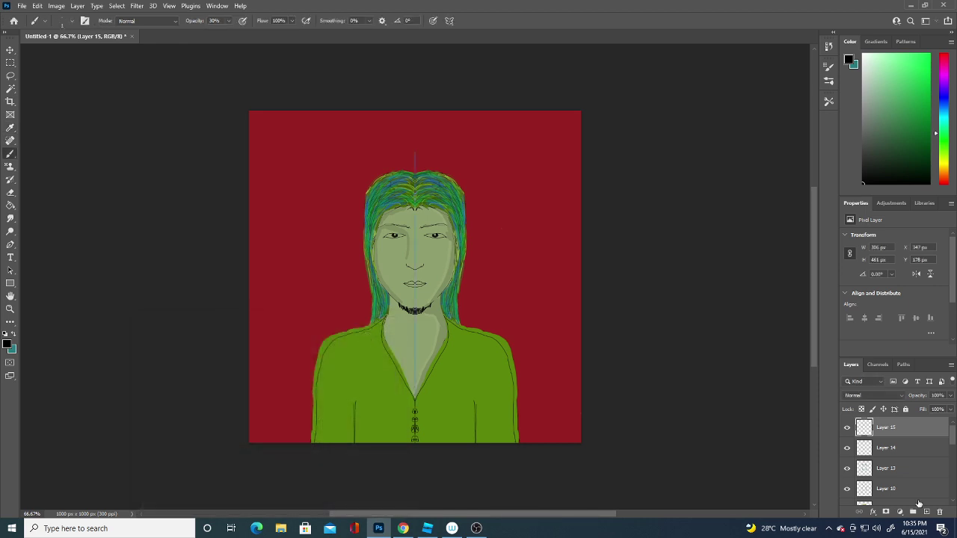
{"action": "key", "text": "ctrl+shift+alt+n"}
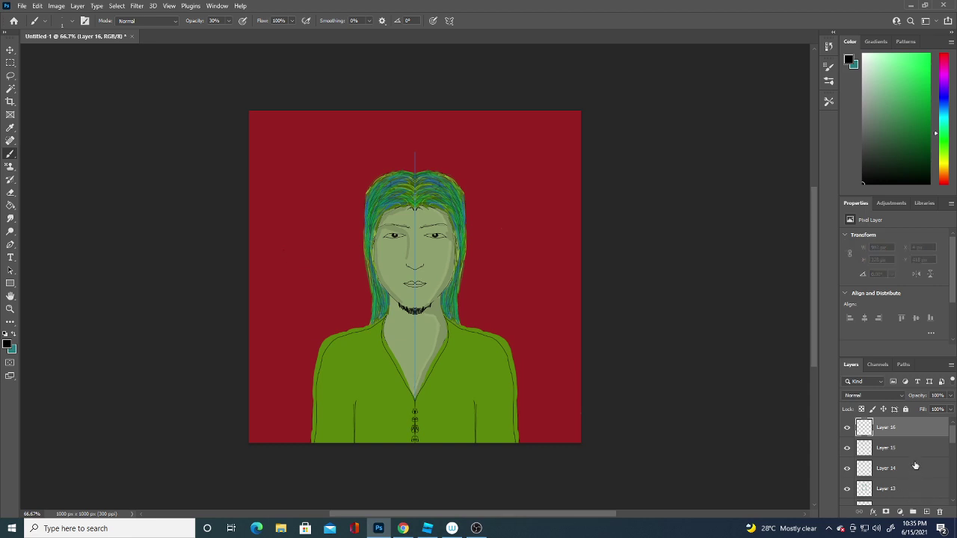
{"action": "left_click", "coordinate": [72, 19]}
{"action": "left_click_drag", "start_coordinate": [55, 52], "coordinate": [58, 52]}
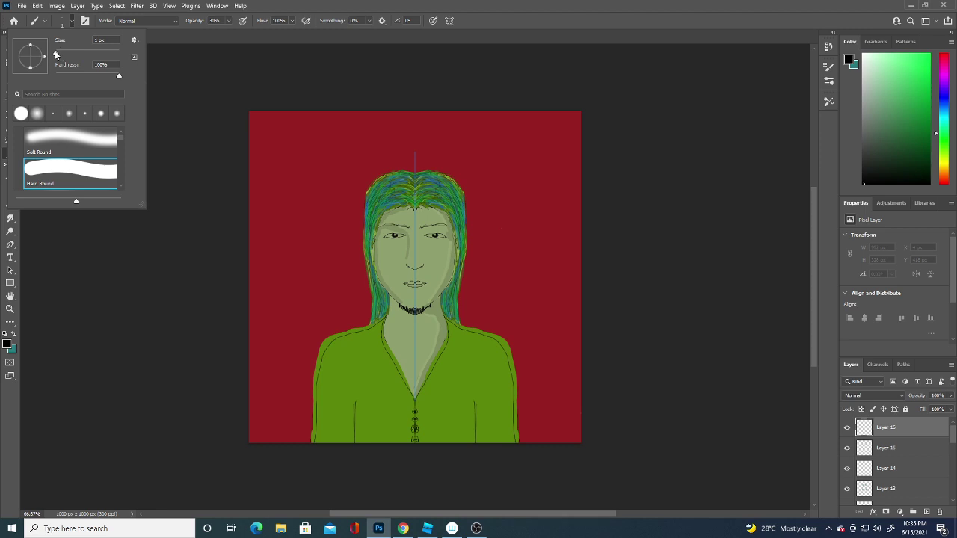
{"action": "left_click", "coordinate": [513, 197]}
{"action": "mouse_move", "coordinate": [511, 203]}
{"action": "left_mouse_down"}
{"action": "mouse_move", "coordinate": [545, 307]}
{"action": "mouse_move", "coordinate": [570, 331]}
{"action": "left_mouse_up"}
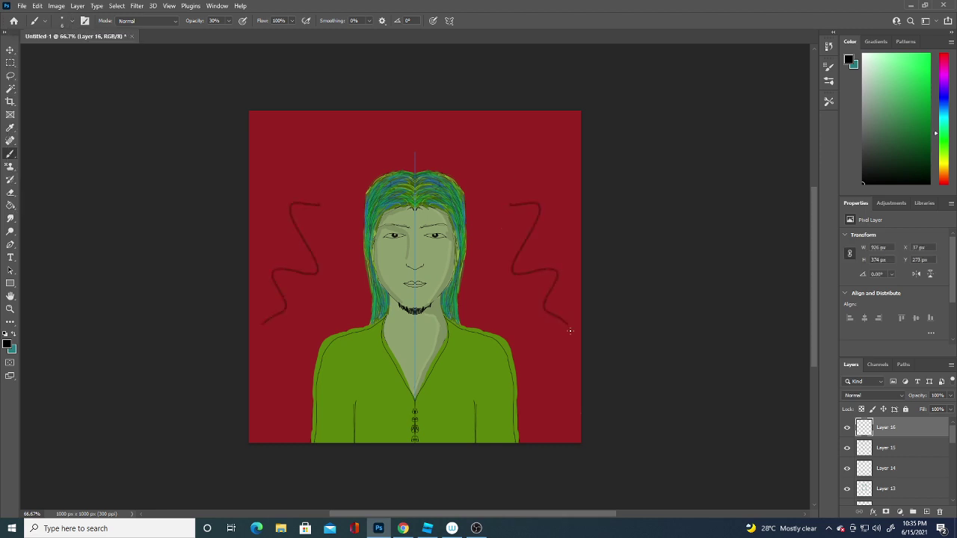
{"action": "key", "text": "ctrl+z"}
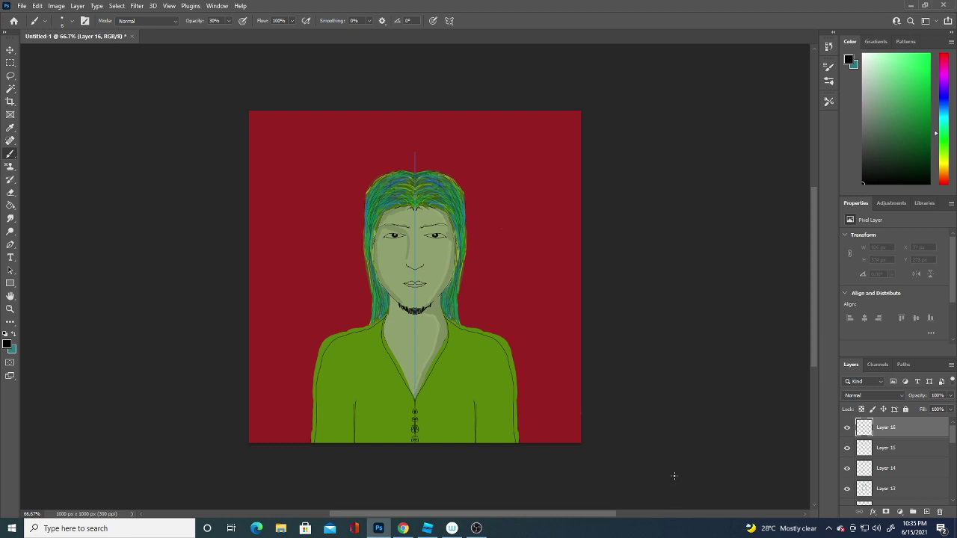
{"action": "left_click", "coordinate": [72, 21]}
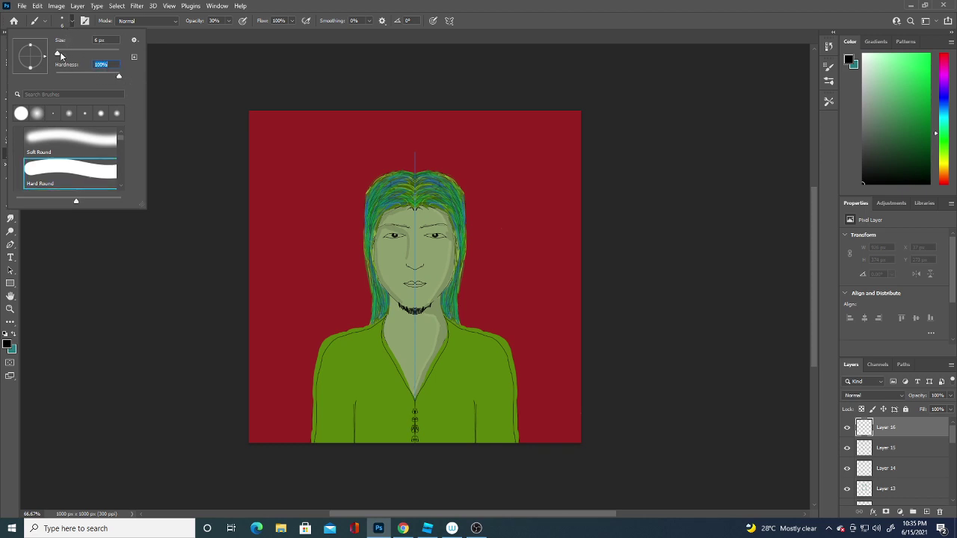
{"action": "left_click_drag", "start_coordinate": [57, 54], "coordinate": [54, 57]}
{"action": "left_click", "coordinate": [77, 140]}
{"action": "left_click", "coordinate": [83, 173]}
{"action": "left_click", "coordinate": [172, 62]}
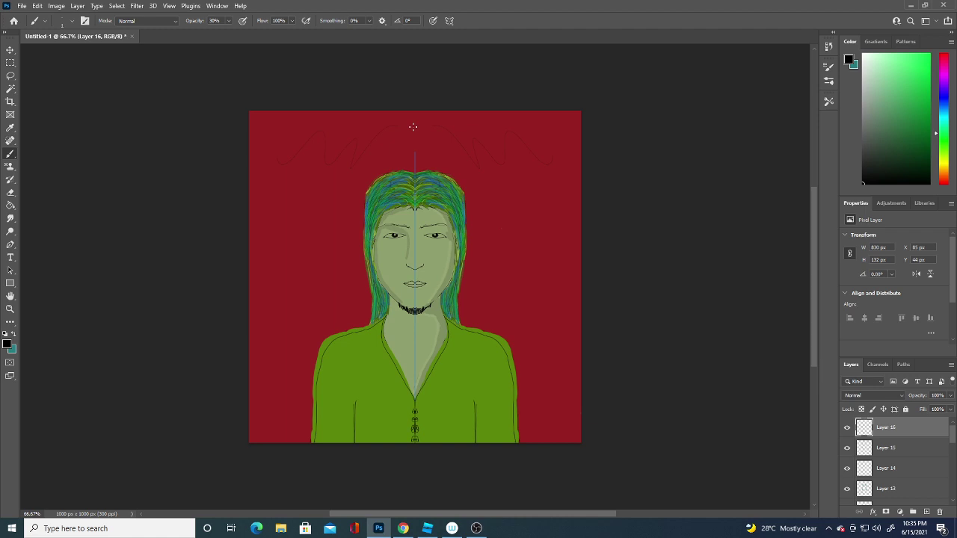
{"action": "key", "text": "ctrl+z"}
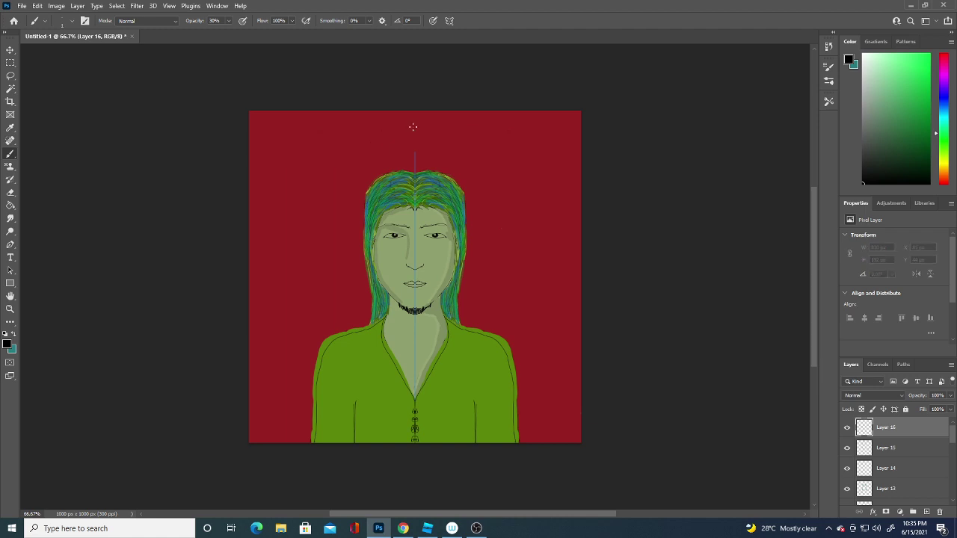
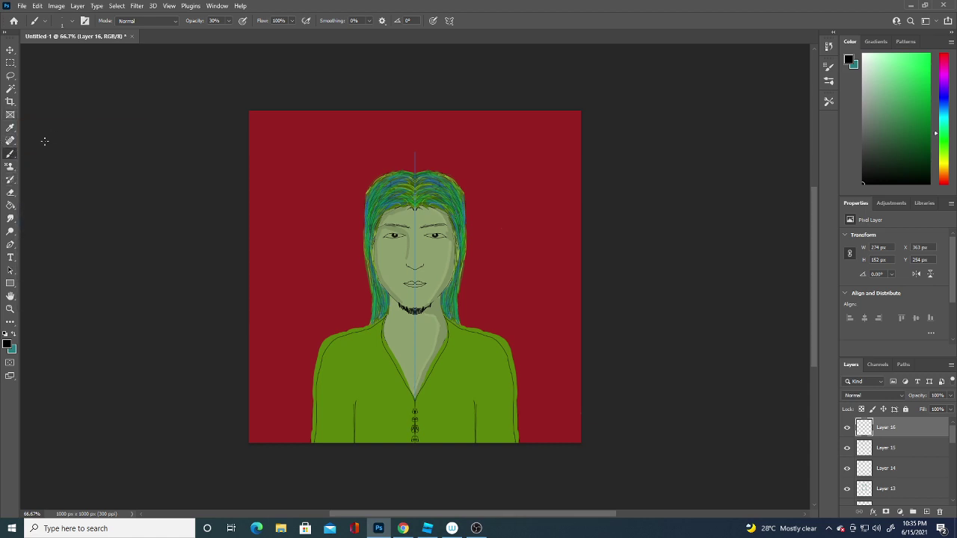
Step: Switch briefly to the hard-edged Pencil, then back to the soft Brush
{"action": "right_click", "coordinate": [10, 154]}
{"action": "left_click", "coordinate": [45, 162]}
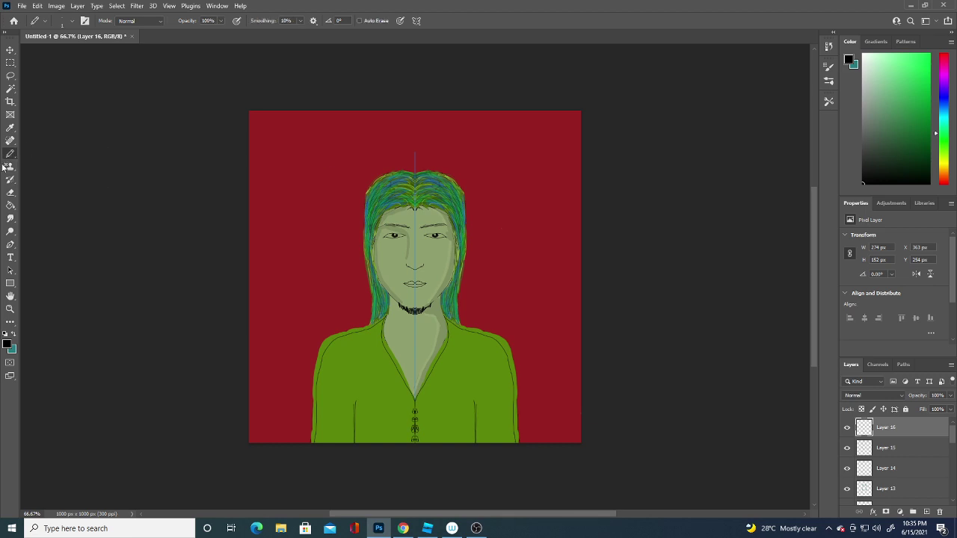
{"action": "right_click", "coordinate": [9, 156]}
{"action": "left_click", "coordinate": [45, 155]}
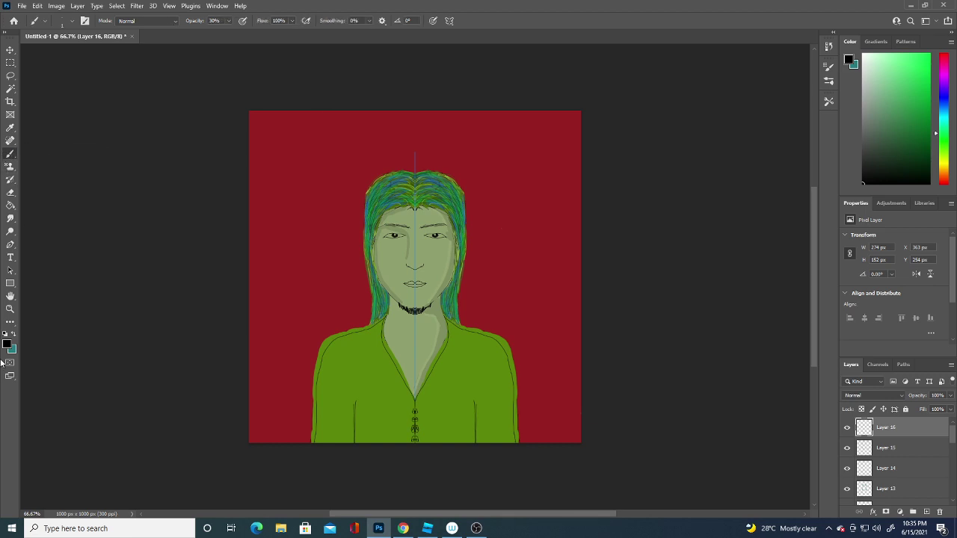
Step: Keep black as the foreground colour and add new empty Layer 17 above Layer 16
{"action": "left_click", "coordinate": [7, 344]}
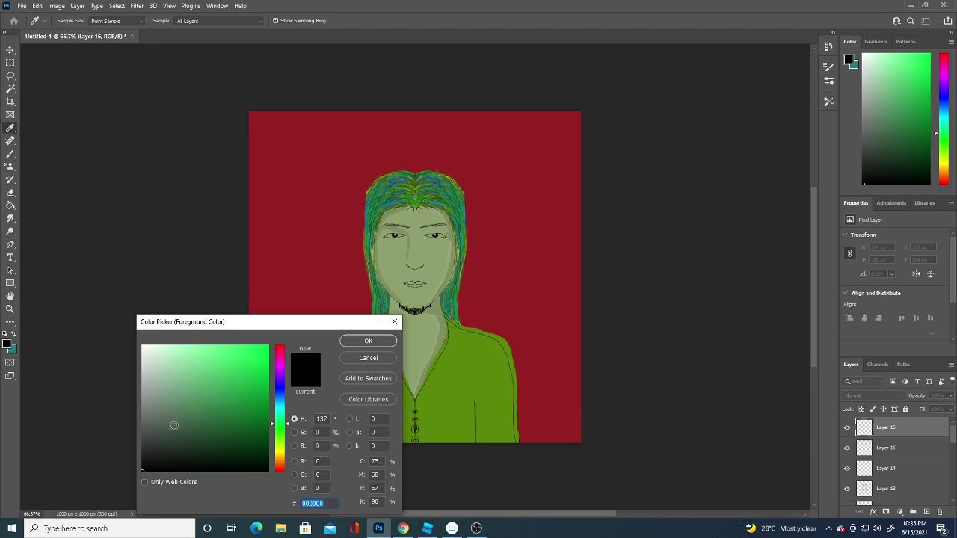
{"action": "left_click_drag", "start_coordinate": [174, 425], "coordinate": [270, 472]}
{"action": "left_click", "coordinate": [386, 343]}
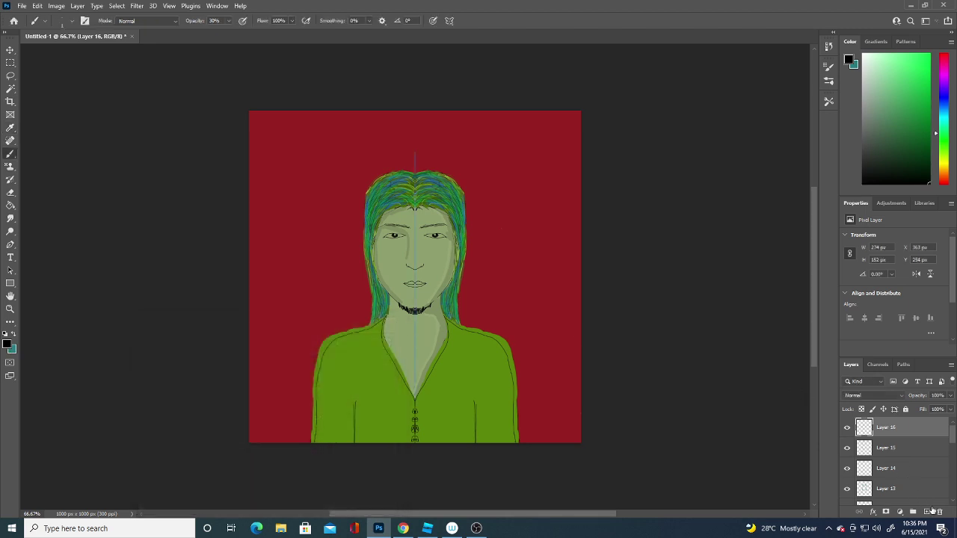
{"action": "left_click", "coordinate": [929, 512]}
Step: Raise the brush opacity to 100% and darken both eyebrows
{"action": "left_click", "coordinate": [229, 21]}
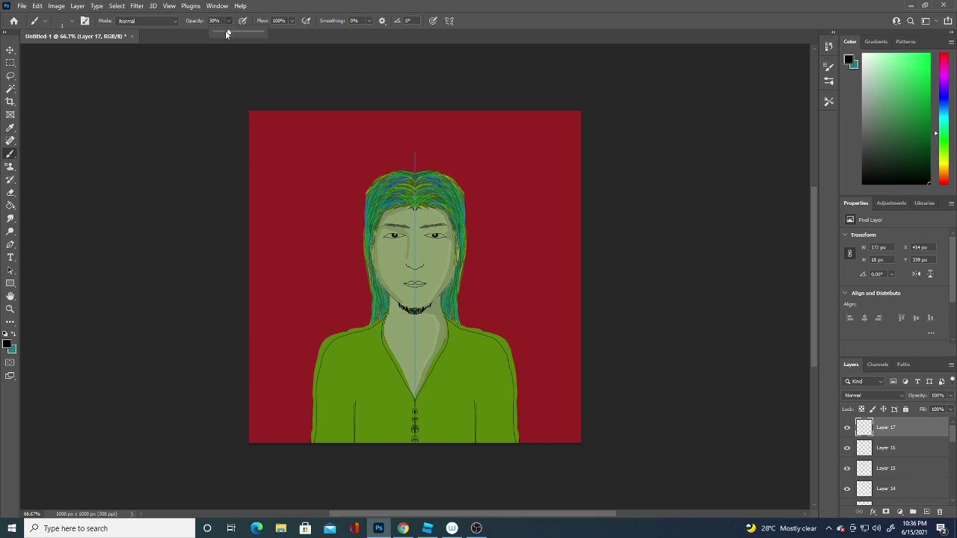
{"action": "left_click_drag", "start_coordinate": [227, 34], "coordinate": [269, 28]}
{"action": "left_click_drag", "start_coordinate": [422, 232], "coordinate": [441, 220]}
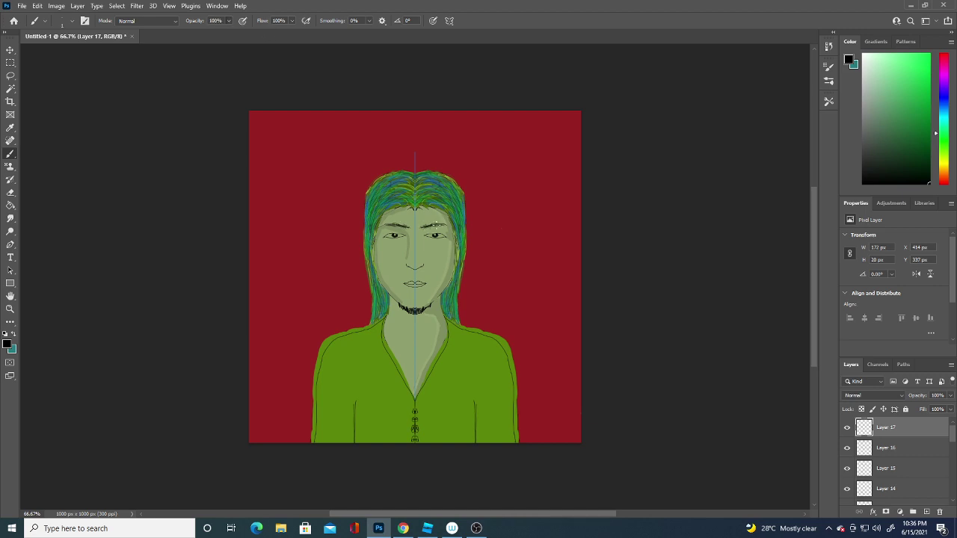
{"action": "left_click", "coordinate": [442, 221]}
{"action": "left_click", "coordinate": [389, 224]}
Step: Paint dark strands across the top of the head and down both hair edges to the jaw
{"action": "left_click_drag", "start_coordinate": [410, 193], "coordinate": [381, 190]}
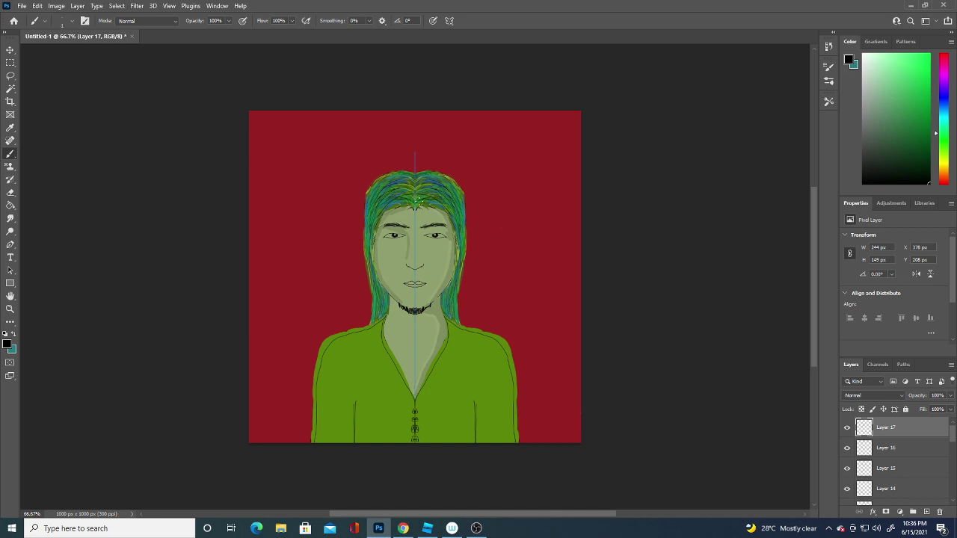
{"action": "mouse_move", "coordinate": [423, 192]}
{"action": "left_mouse_down"}
{"action": "mouse_move", "coordinate": [439, 183]}
{"action": "mouse_move", "coordinate": [420, 172]}
{"action": "mouse_move", "coordinate": [410, 201]}
{"action": "mouse_move", "coordinate": [429, 175]}
{"action": "left_mouse_up"}
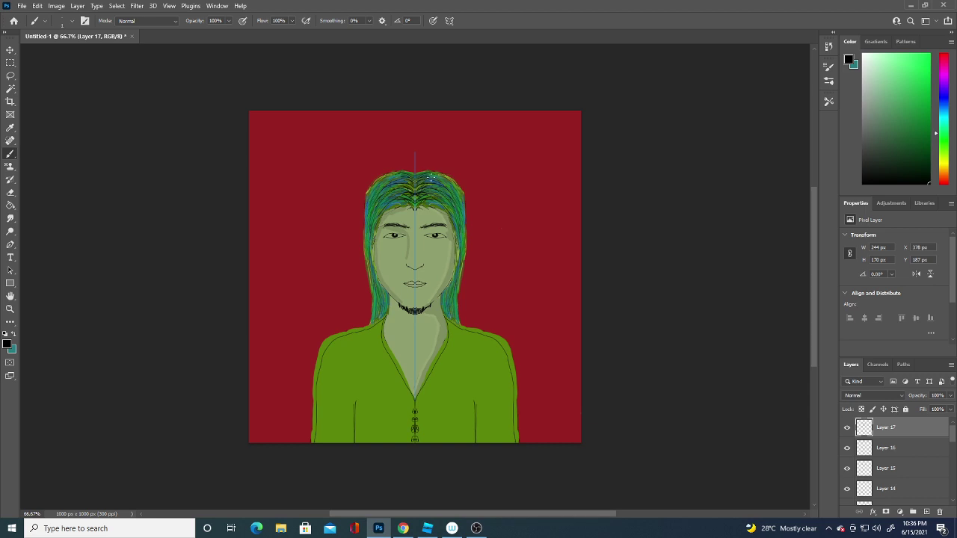
{"action": "left_click_drag", "start_coordinate": [447, 210], "coordinate": [459, 238]}
{"action": "left_click_drag", "start_coordinate": [386, 196], "coordinate": [369, 211]}
{"action": "left_click_drag", "start_coordinate": [441, 178], "coordinate": [458, 199]}
{"action": "left_click_drag", "start_coordinate": [389, 176], "coordinate": [367, 205]}
{"action": "left_click_drag", "start_coordinate": [367, 245], "coordinate": [381, 310]}
{"action": "left_click_drag", "start_coordinate": [448, 293], "coordinate": [451, 320]}
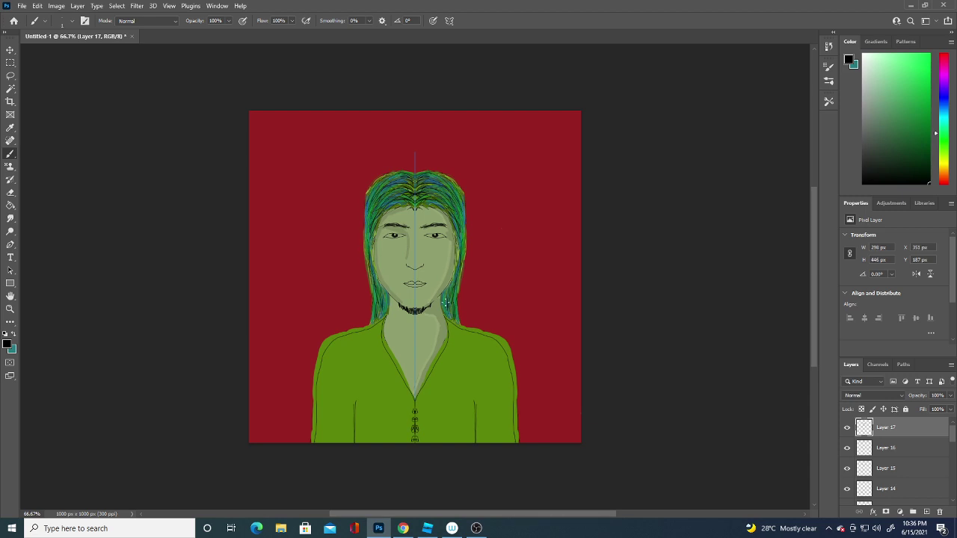
{"action": "left_click_drag", "start_coordinate": [369, 322], "coordinate": [386, 301]}
{"action": "left_click_drag", "start_coordinate": [417, 173], "coordinate": [441, 178]}
{"action": "left_click_drag", "start_coordinate": [463, 210], "coordinate": [457, 322]}
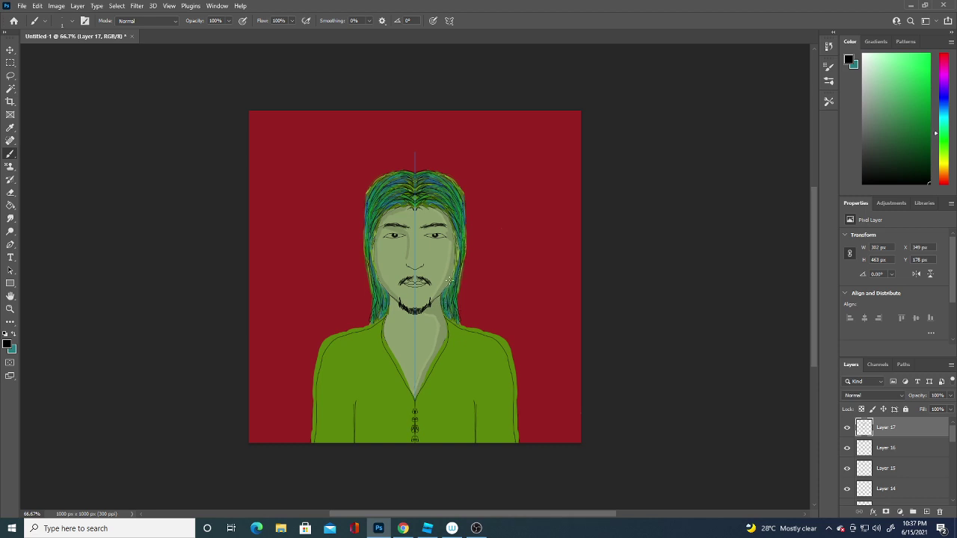
Step: Set the foreground colour to white, ffffff
{"action": "left_click", "coordinate": [8, 345]}
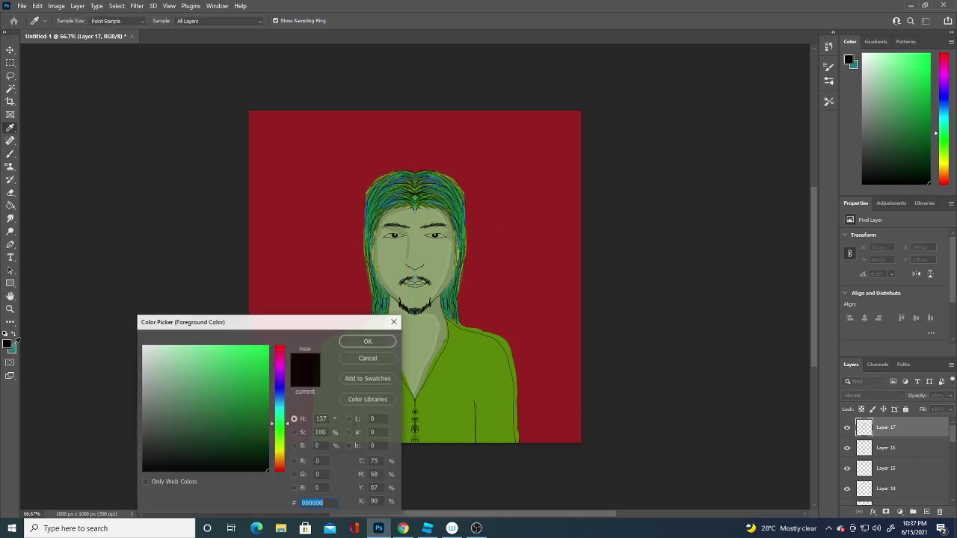
{"action": "type", "text": "ffffff"}
{"action": "left_click", "coordinate": [368, 341]}
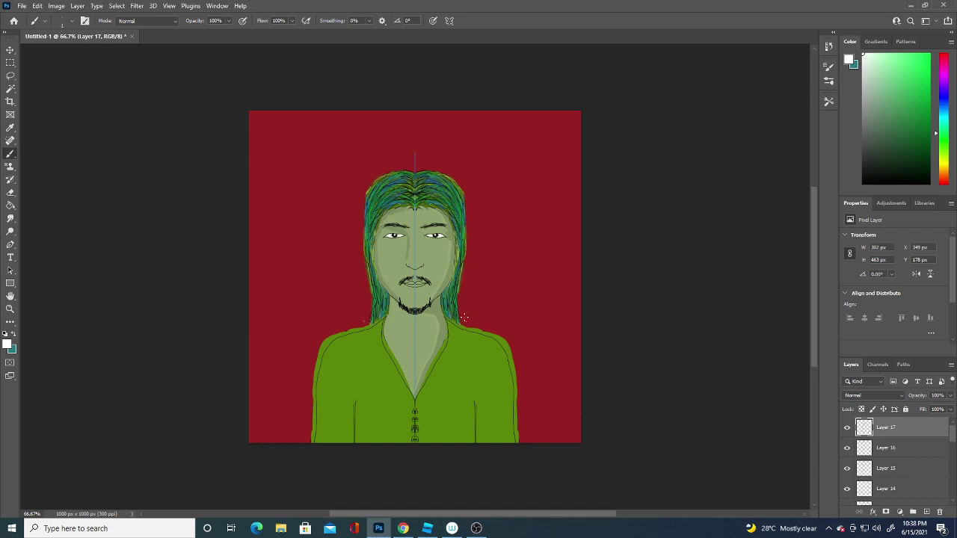
Step: Paint mirrored white dashed strands along the hair, beside the shoulders and rising diagonally outward
{"action": "mouse_move", "coordinate": [462, 293]}
{"action": "left_mouse_down"}
{"action": "mouse_move", "coordinate": [469, 224]}
{"action": "mouse_move", "coordinate": [441, 165]}
{"action": "mouse_move", "coordinate": [419, 169]}
{"action": "left_mouse_up"}
{"action": "mouse_move", "coordinate": [471, 324]}
{"action": "left_mouse_down"}
{"action": "mouse_move", "coordinate": [513, 342]}
{"action": "mouse_move", "coordinate": [521, 443]}
{"action": "left_mouse_up"}
{"action": "left_click_drag", "start_coordinate": [498, 238], "coordinate": [572, 179]}
{"action": "mouse_move", "coordinate": [482, 240]}
{"action": "left_mouse_down"}
{"action": "mouse_move", "coordinate": [562, 149]}
{"action": "mouse_move", "coordinate": [543, 120]}
{"action": "left_mouse_up"}
{"action": "mouse_move", "coordinate": [522, 123]}
{"action": "left_mouse_down"}
{"action": "mouse_move", "coordinate": [494, 157]}
{"action": "mouse_move", "coordinate": [543, 131]}
{"action": "left_mouse_up"}
{"action": "mouse_move", "coordinate": [484, 216]}
{"action": "left_mouse_down"}
{"action": "mouse_move", "coordinate": [523, 160]}
{"action": "mouse_move", "coordinate": [554, 144]}
{"action": "left_mouse_up"}
{"action": "mouse_move", "coordinate": [482, 290]}
{"action": "left_mouse_down"}
{"action": "mouse_move", "coordinate": [529, 360]}
{"action": "mouse_move", "coordinate": [535, 422]}
{"action": "left_mouse_up"}
{"action": "mouse_move", "coordinate": [526, 306]}
{"action": "left_mouse_down"}
{"action": "mouse_move", "coordinate": [536, 245]}
{"action": "mouse_move", "coordinate": [567, 212]}
{"action": "left_mouse_up"}
Step: Hide and reshow Layer 17 to compare, then shrink the brush to 1 px
{"action": "left_click", "coordinate": [847, 427]}
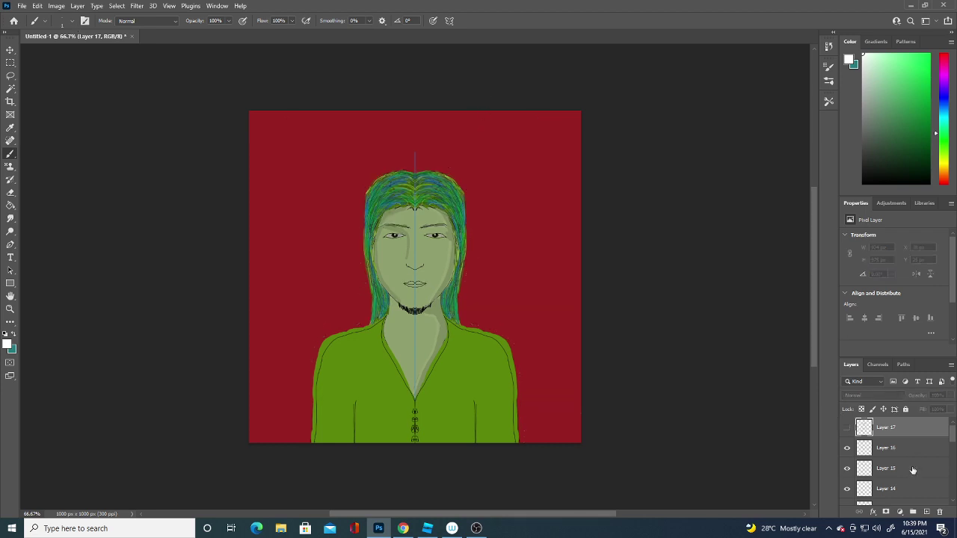
{"action": "left_click", "coordinate": [847, 427]}
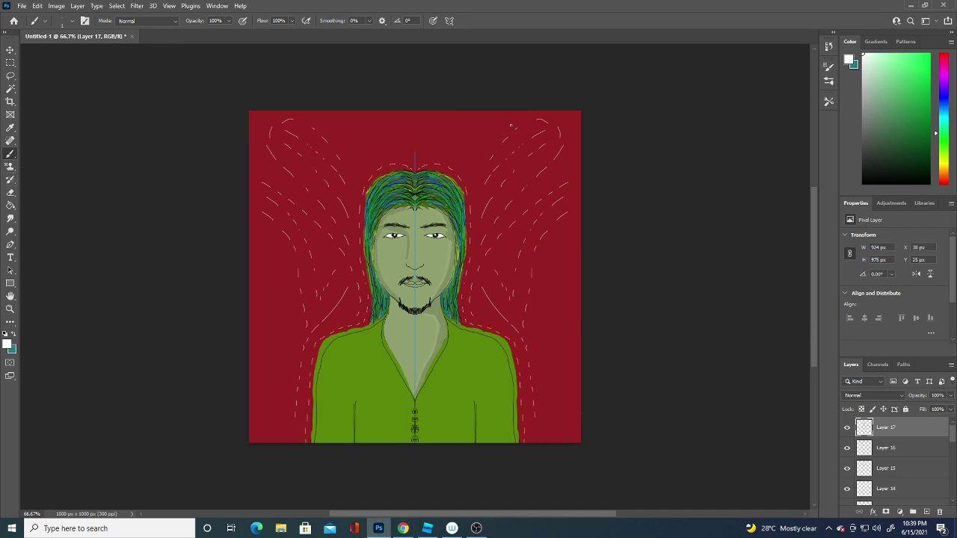
{"action": "left_click", "coordinate": [73, 20]}
{"action": "key", "text": "Return"}
{"action": "left_click", "coordinate": [72, 20]}
{"action": "left_click_drag", "start_coordinate": [75, 58], "coordinate": [54, 55]}
{"action": "left_click", "coordinate": [149, 78]}
Step: Erase the outer dashed strands in the upper area with a 67 px Eraser
{"action": "left_click", "coordinate": [10, 192]}
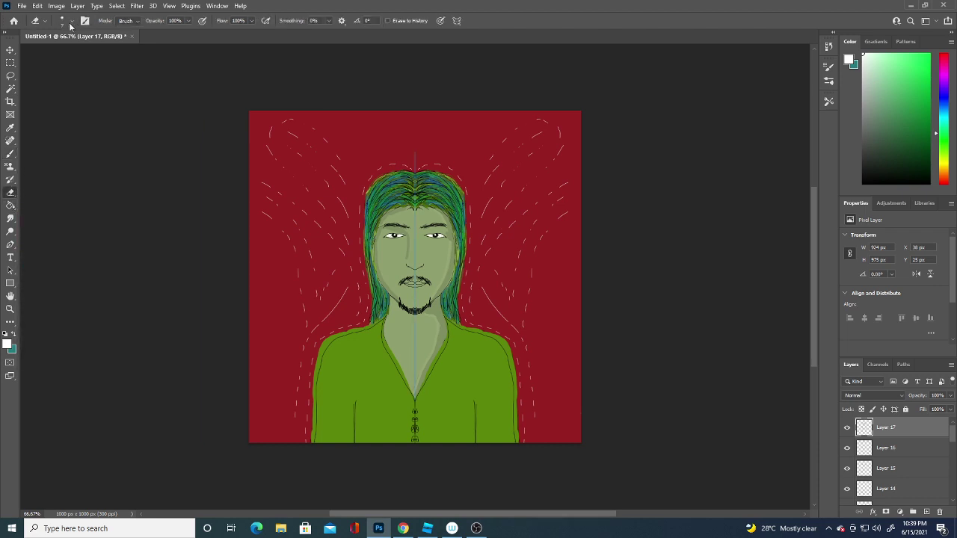
{"action": "left_click", "coordinate": [72, 20]}
{"action": "left_click_drag", "start_coordinate": [59, 56], "coordinate": [83, 57]}
{"action": "left_click", "coordinate": [549, 158]}
{"action": "mouse_move", "coordinate": [533, 218]}
{"action": "left_mouse_down"}
{"action": "mouse_move", "coordinate": [508, 141]}
{"action": "mouse_move", "coordinate": [492, 186]}
{"action": "mouse_move", "coordinate": [478, 300]}
{"action": "mouse_move", "coordinate": [483, 312]}
{"action": "mouse_move", "coordinate": [528, 319]}
{"action": "mouse_move", "coordinate": [504, 234]}
{"action": "mouse_move", "coordinate": [532, 270]}
{"action": "mouse_move", "coordinate": [560, 209]}
{"action": "mouse_move", "coordinate": [517, 293]}
{"action": "mouse_move", "coordinate": [546, 436]}
{"action": "mouse_move", "coordinate": [547, 120]}
{"action": "mouse_move", "coordinate": [590, 242]}
{"action": "left_mouse_up"}
Step: Return to the Brush tool and check its 1 px size setting
{"action": "left_click", "coordinate": [72, 20]}
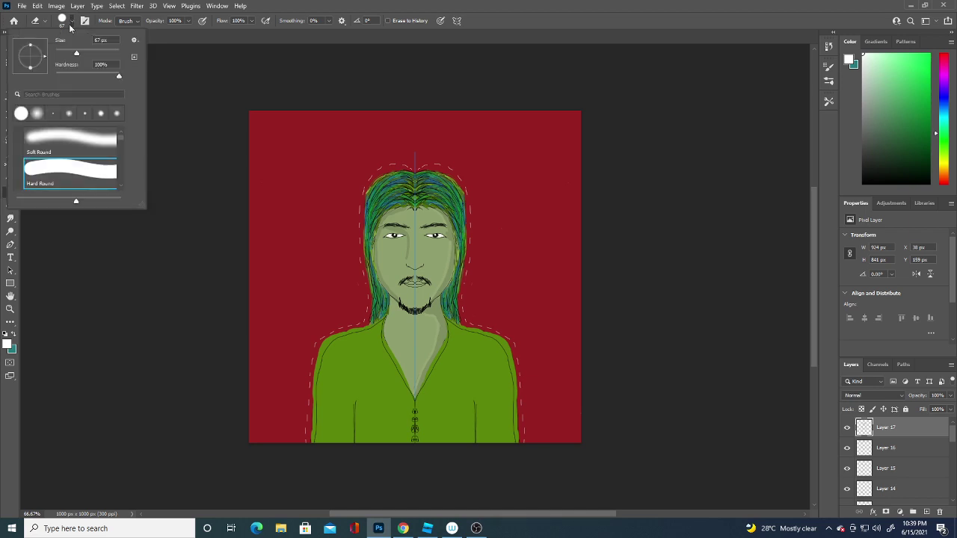
{"action": "left_click", "coordinate": [187, 68]}
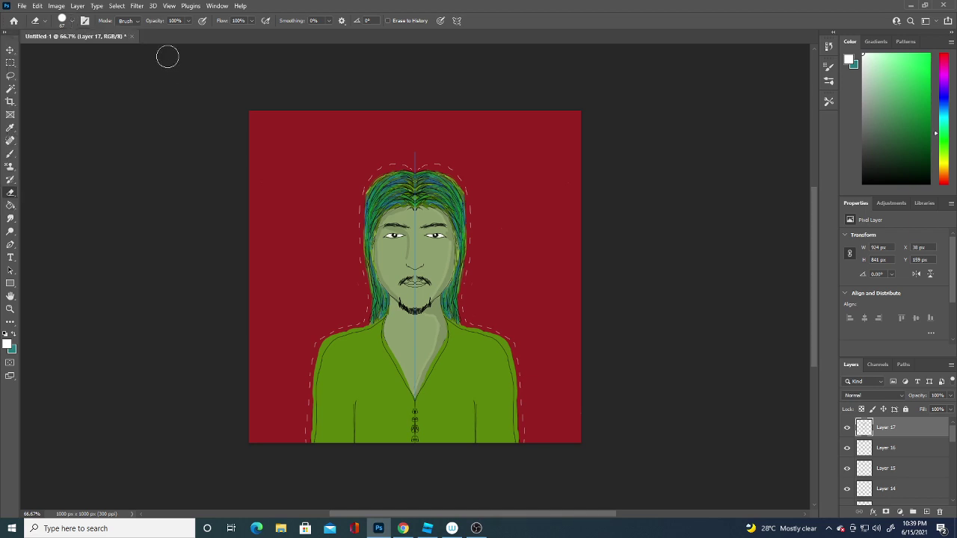
{"action": "left_click", "coordinate": [11, 155]}
{"action": "left_click", "coordinate": [72, 20]}
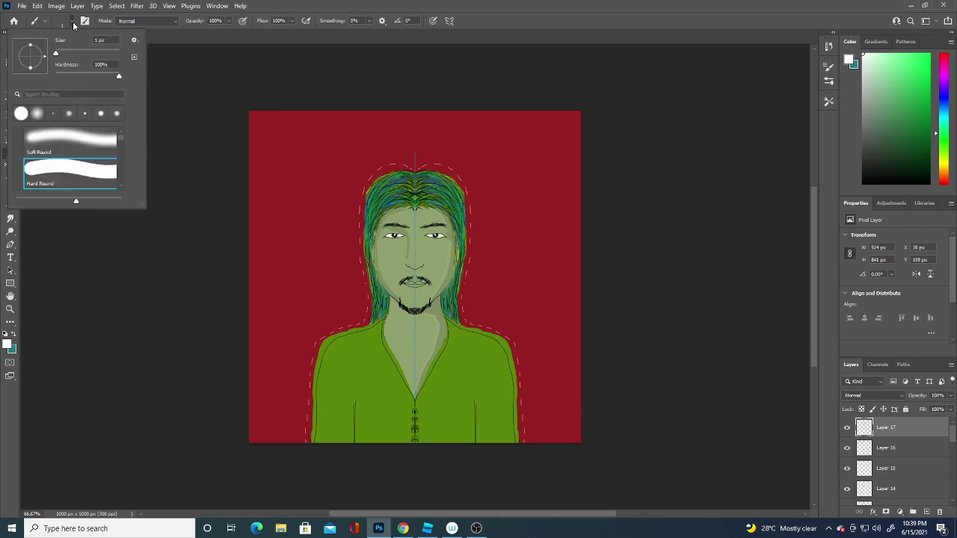
{"action": "left_click", "coordinate": [209, 63]}
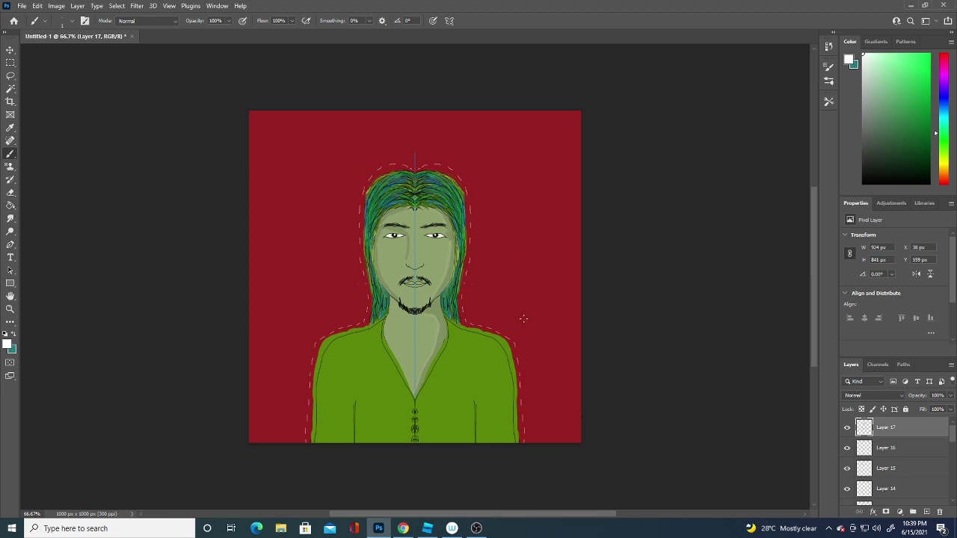
Step: Draw mirrored white curved strands from the shoulders up to the top corners and centre
{"action": "mouse_move", "coordinate": [523, 319]}
{"action": "left_mouse_down"}
{"action": "mouse_move", "coordinate": [537, 180]}
{"action": "mouse_move", "coordinate": [606, 93]}
{"action": "left_mouse_up"}
{"action": "key", "text": "ctrl+z"}
{"action": "mouse_move", "coordinate": [555, 464]}
{"action": "left_mouse_down"}
{"action": "mouse_move", "coordinate": [557, 304]}
{"action": "mouse_move", "coordinate": [599, 5]}
{"action": "left_mouse_up"}
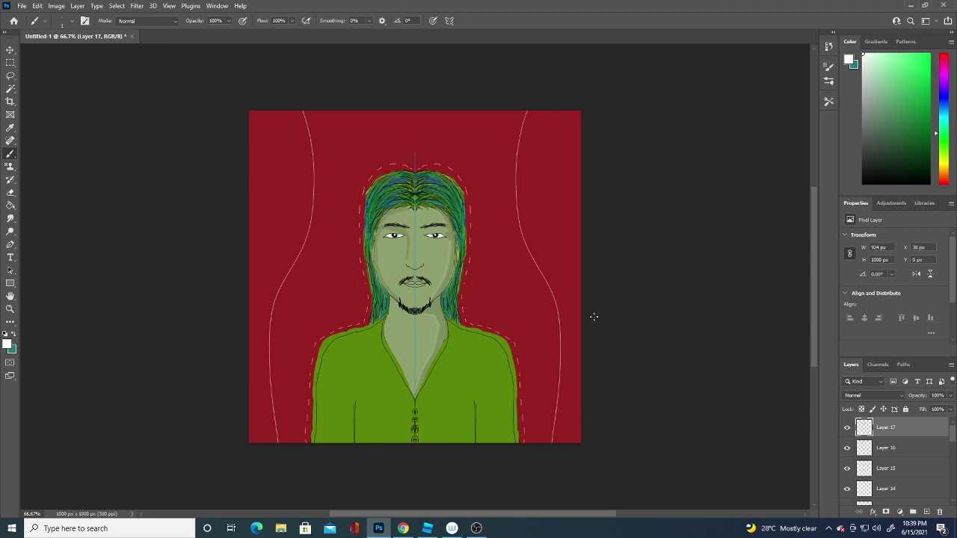
{"action": "left_click_drag", "start_coordinate": [587, 302], "coordinate": [662, 12]}
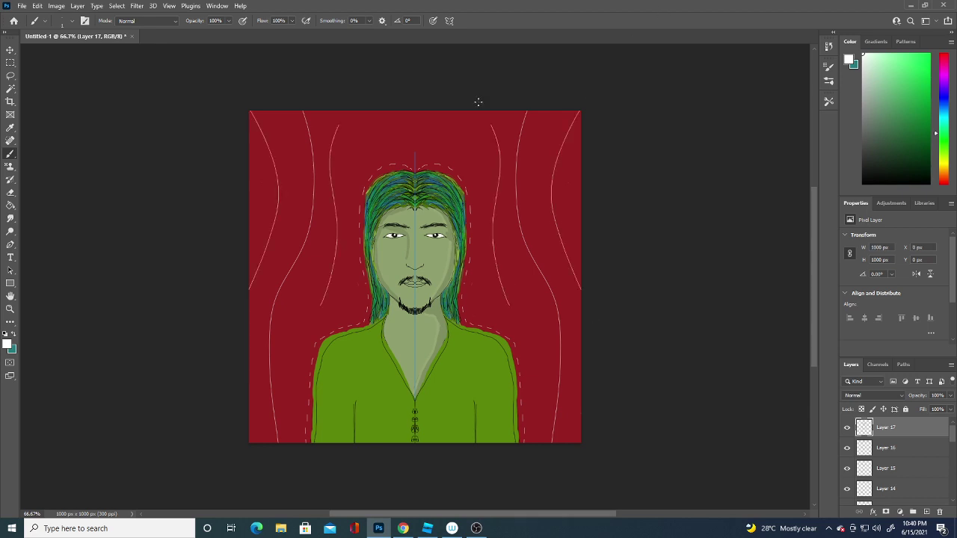
{"action": "left_click_drag", "start_coordinate": [513, 304], "coordinate": [451, 7]}
{"action": "left_click_drag", "start_coordinate": [454, 140], "coordinate": [417, 61]}
{"action": "left_click_drag", "start_coordinate": [415, 138], "coordinate": [427, 23]}
Step: Add short white strands near the bottom and sides, then sample the background red as foreground
{"action": "left_click_drag", "start_coordinate": [569, 405], "coordinate": [568, 447]}
{"action": "left_click_drag", "start_coordinate": [534, 396], "coordinate": [534, 448]}
{"action": "left_click_drag", "start_coordinate": [290, 323], "coordinate": [290, 373]}
{"action": "left_click_drag", "start_coordinate": [263, 287], "coordinate": [263, 319]}
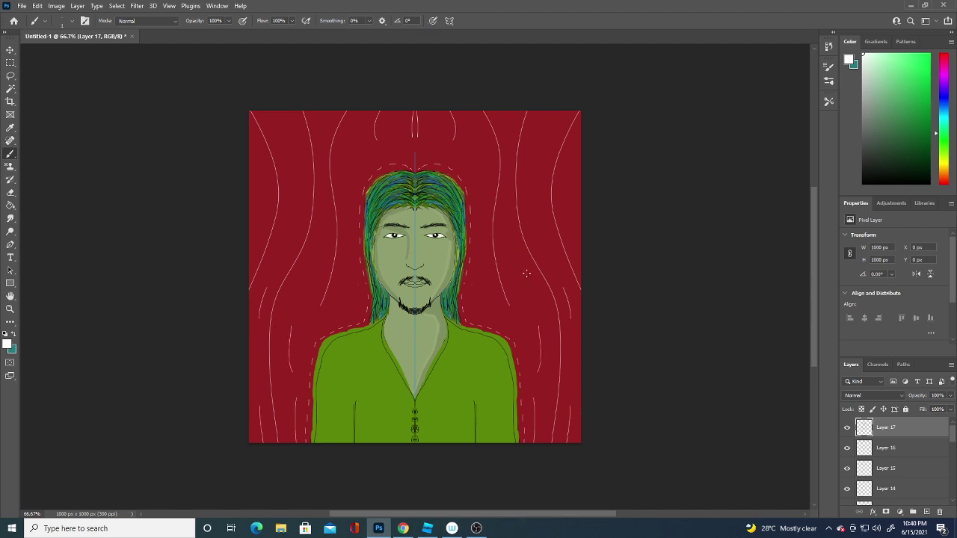
{"action": "left_click_drag", "start_coordinate": [519, 270], "coordinate": [510, 254]}
{"action": "left_click_drag", "start_coordinate": [249, 212], "coordinate": [250, 172]}
{"action": "left_click", "coordinate": [9, 344]}
{"action": "left_click", "coordinate": [312, 259]}
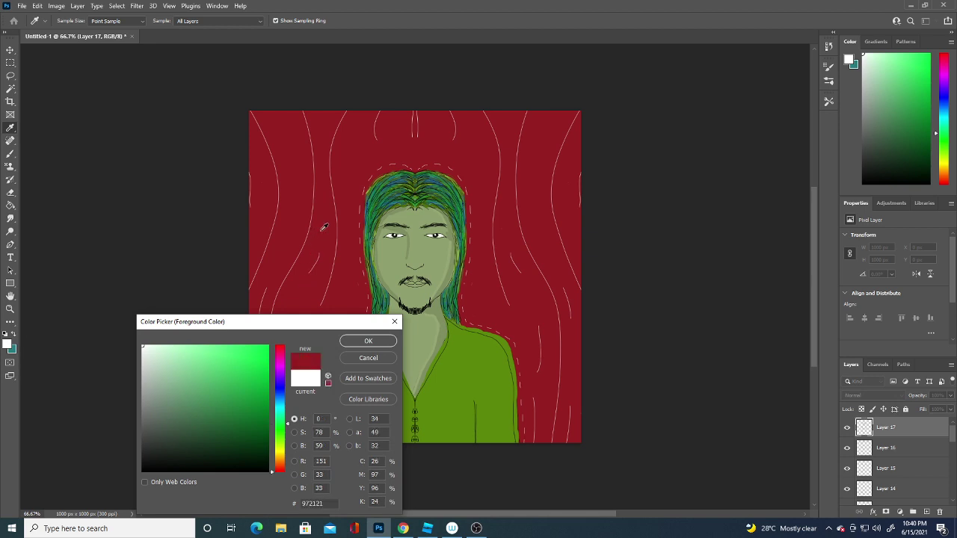
Step: Confirm the red, then sample the shirt green and switch to a brighter lime green, #8ed307
{"action": "left_click", "coordinate": [368, 341]}
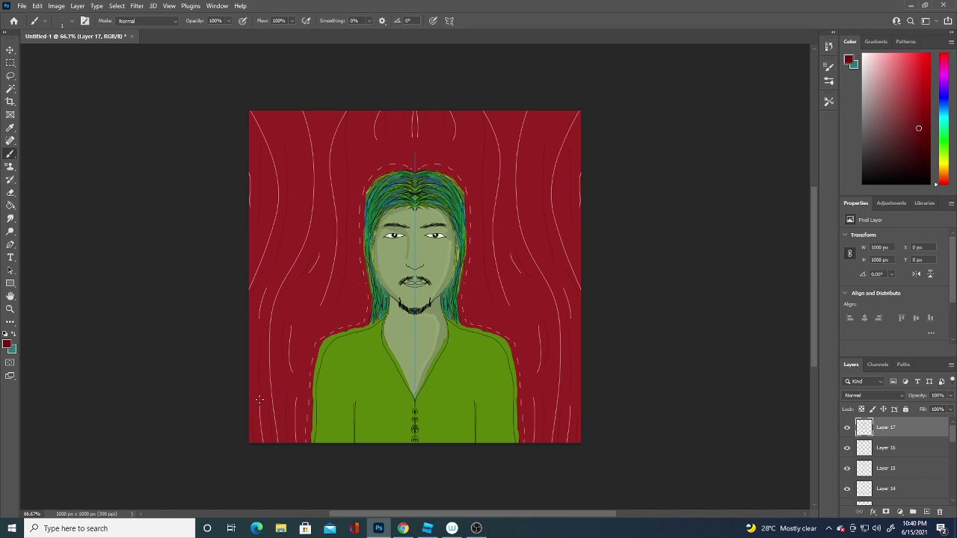
{"action": "left_click", "coordinate": [7, 344]}
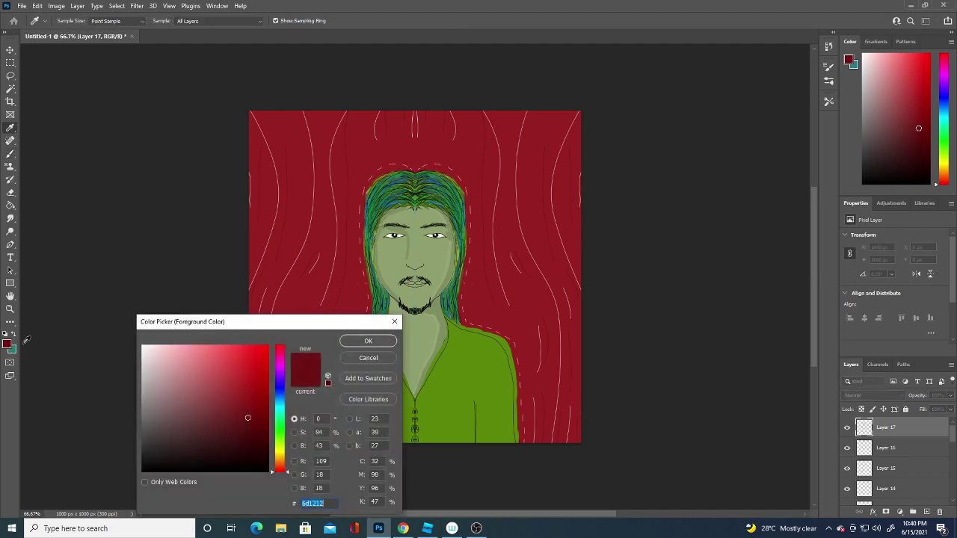
{"action": "left_click", "coordinate": [456, 370]}
{"action": "left_click", "coordinate": [368, 341]}
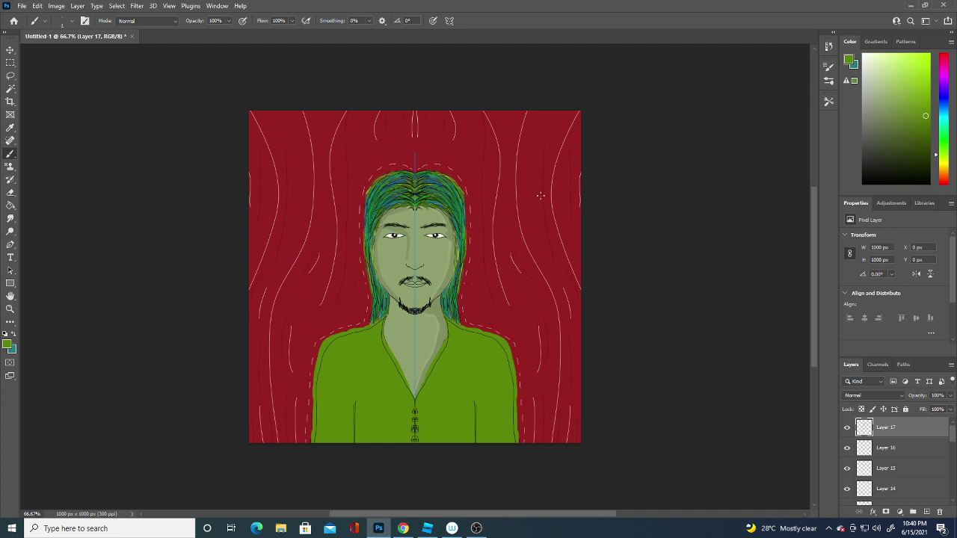
{"action": "left_click", "coordinate": [7, 344]}
{"action": "left_click", "coordinate": [264, 367]}
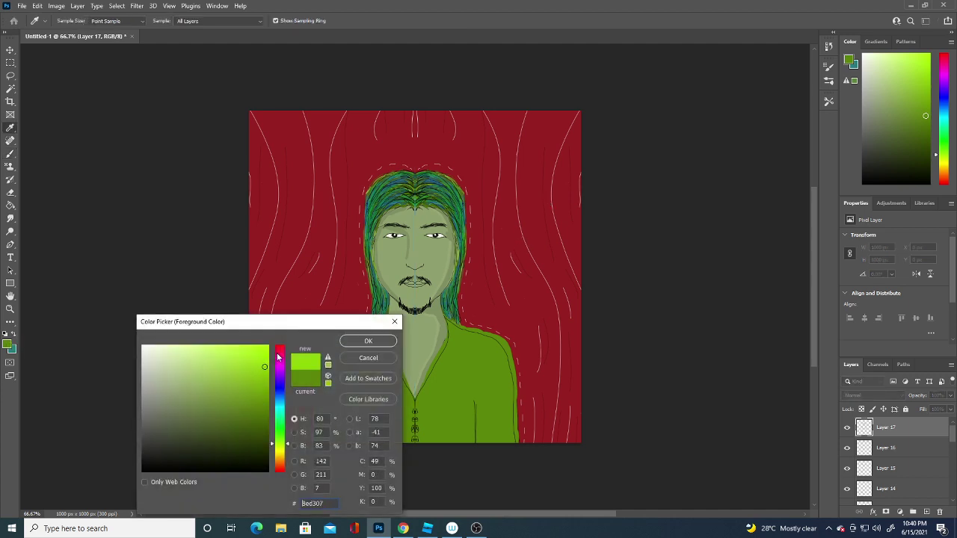
{"action": "left_click", "coordinate": [368, 341]}
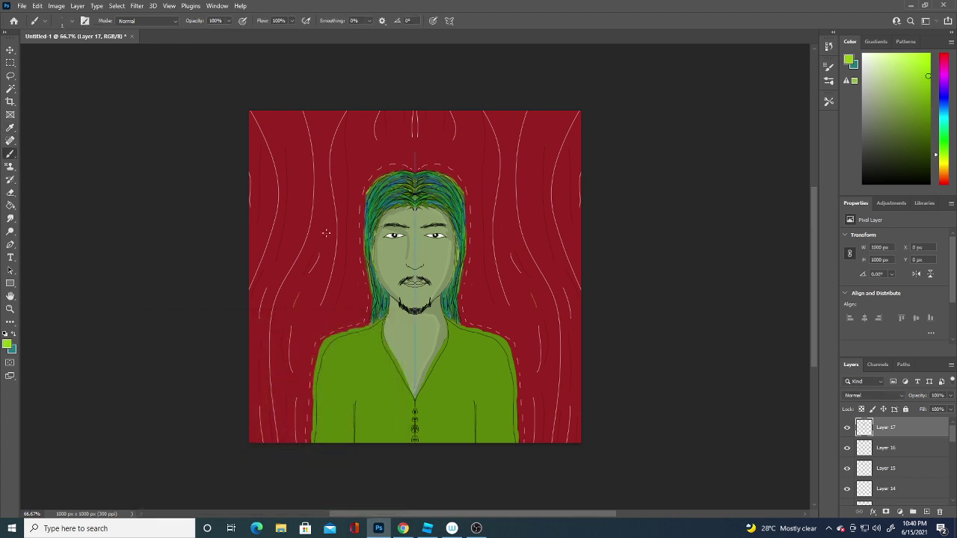
Step: Scatter short mirrored lime-green strokes across the upper and lower red background
{"action": "mouse_move", "coordinate": [324, 237]}
{"action": "left_mouse_down"}
{"action": "mouse_move", "coordinate": [323, 218]}
{"action": "mouse_move", "coordinate": [294, 184]}
{"action": "left_mouse_up"}
{"action": "left_click_drag", "start_coordinate": [283, 131], "coordinate": [274, 113]}
{"action": "left_click_drag", "start_coordinate": [262, 170], "coordinate": [261, 162]}
{"action": "left_click_drag", "start_coordinate": [478, 150], "coordinate": [476, 128]}
{"action": "left_click_drag", "start_coordinate": [519, 322], "coordinate": [524, 338]}
{"action": "left_click_drag", "start_coordinate": [536, 147], "coordinate": [536, 131]}
Step: Set the foreground to white ffffff and dab highlights on the chin beard and moustache
{"action": "left_click", "coordinate": [8, 345]}
{"action": "type", "text": "ffffff"}
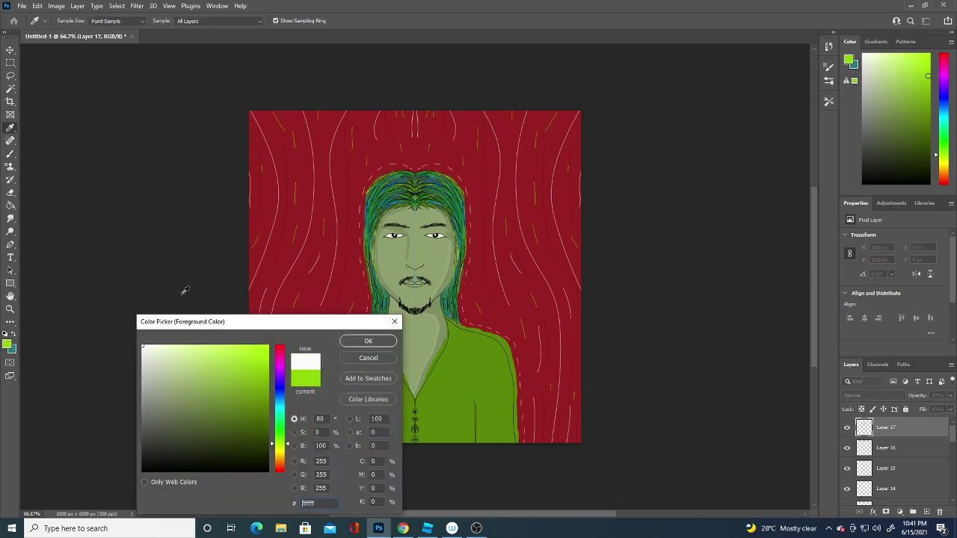
{"action": "left_click", "coordinate": [368, 341]}
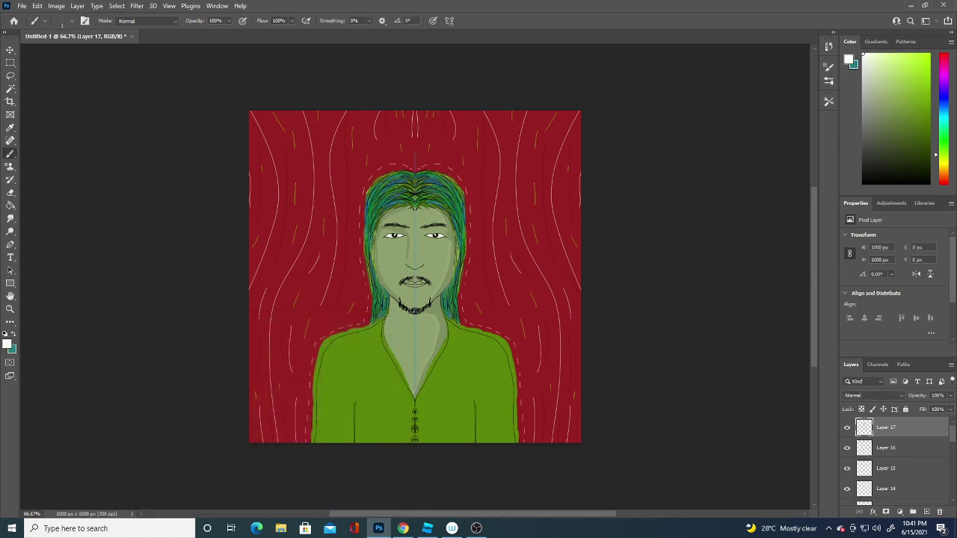
{"action": "left_click", "coordinate": [413, 312]}
{"action": "left_click", "coordinate": [419, 309]}
{"action": "left_click", "coordinate": [405, 283]}
{"action": "left_click", "coordinate": [406, 283]}
Step: Sample the shirt green and darken it slightly as the painting colour
{"action": "left_click", "coordinate": [7, 345]}
{"action": "left_click", "coordinate": [507, 374]}
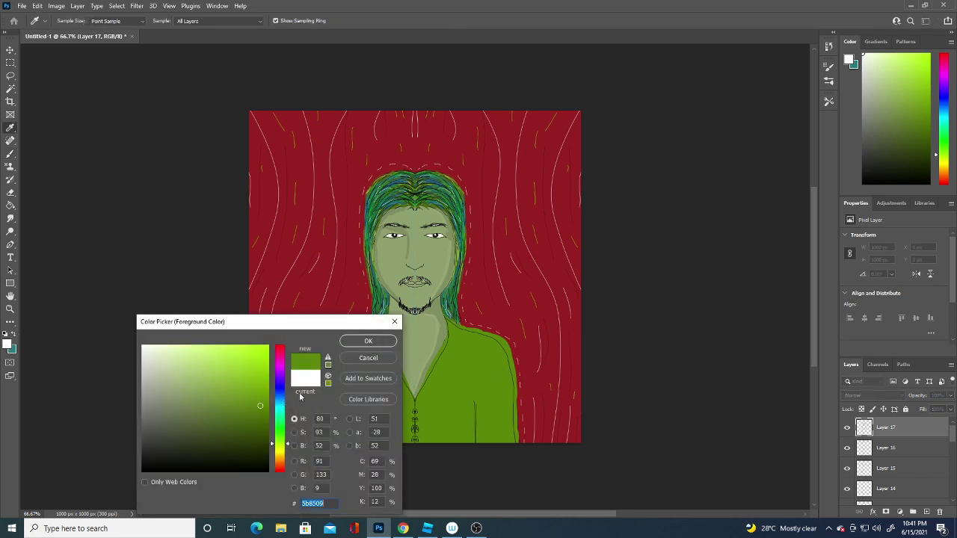
{"action": "left_click", "coordinate": [479, 362]}
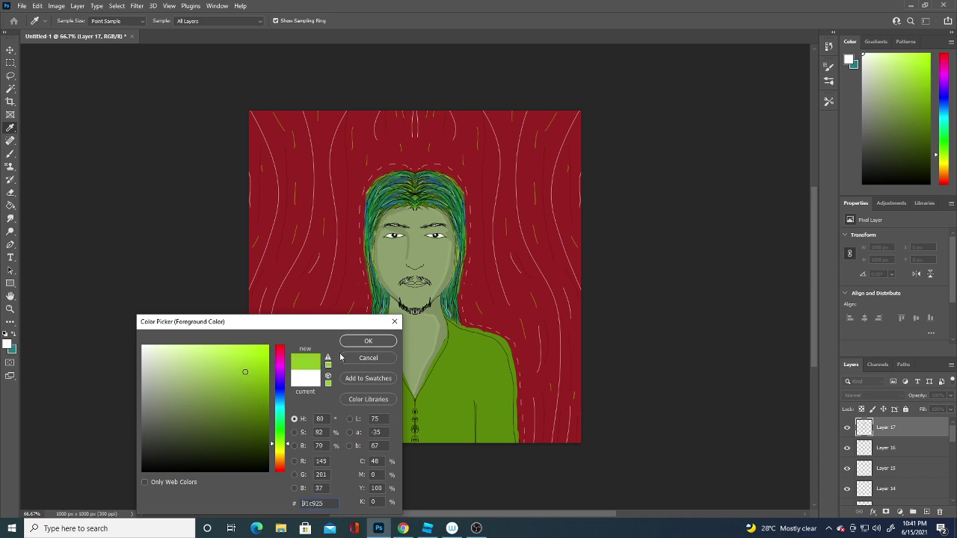
{"action": "left_click", "coordinate": [484, 362]}
{"action": "left_click", "coordinate": [368, 342]}
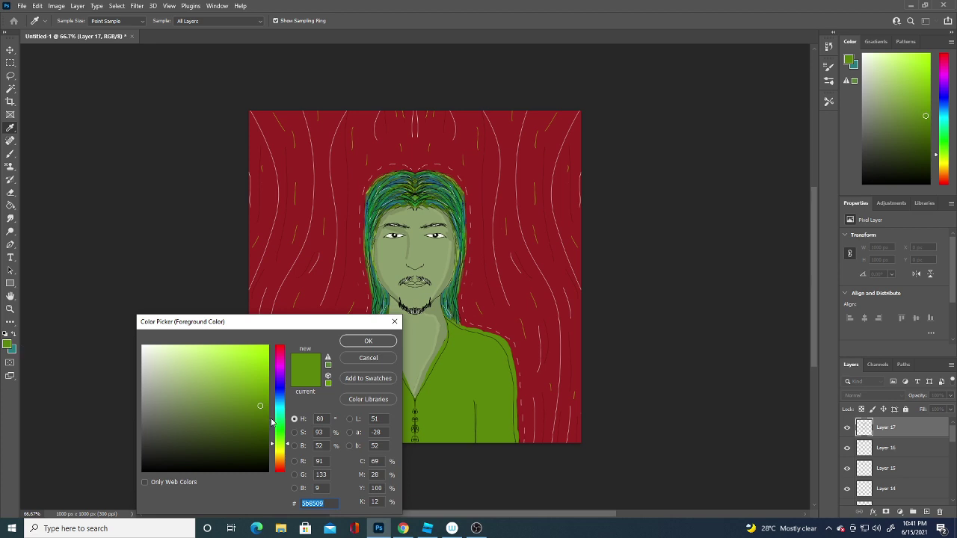
{"action": "left_click", "coordinate": [260, 419]}
{"action": "left_click", "coordinate": [385, 343]}
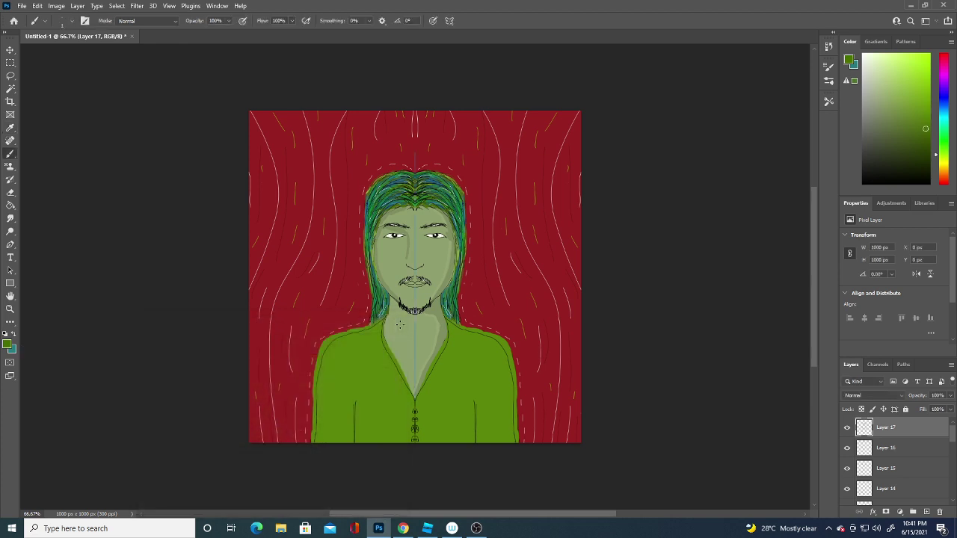
Step: Add a new layer for shading, turn off symmetry, and enlarge the brush to 12 px
{"action": "left_click", "coordinate": [927, 513]}
{"action": "left_click", "coordinate": [449, 20]}
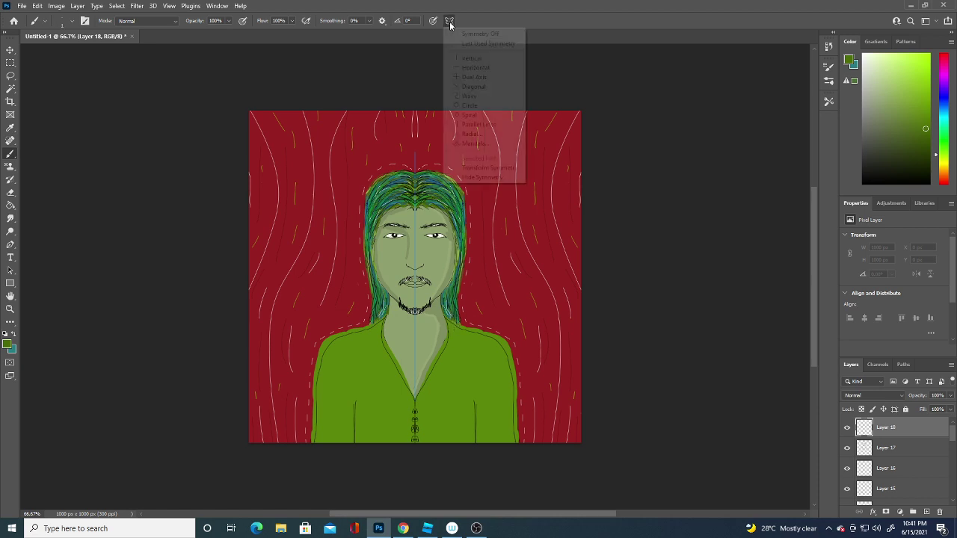
{"action": "left_click", "coordinate": [490, 34]}
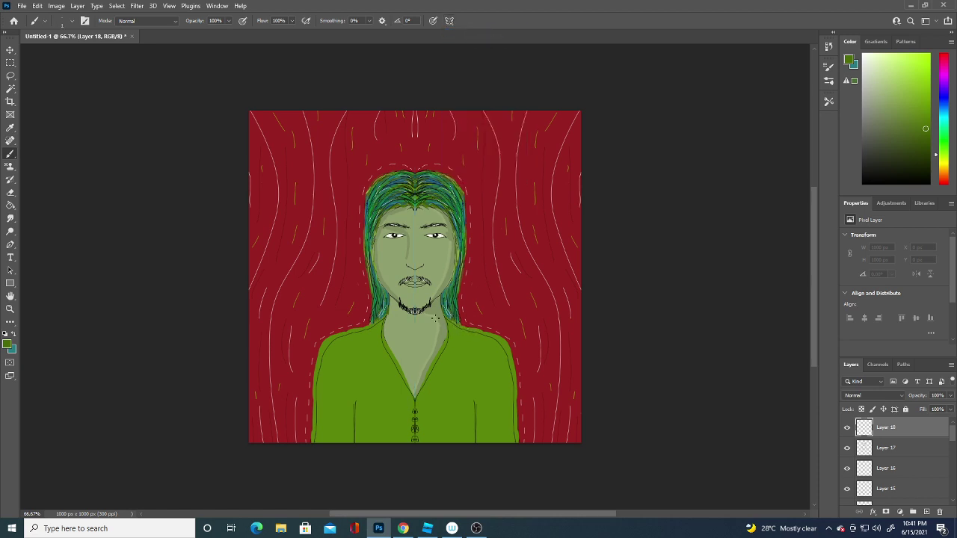
{"action": "left_click", "coordinate": [72, 21]}
{"action": "left_click_drag", "start_coordinate": [57, 50], "coordinate": [60, 50]}
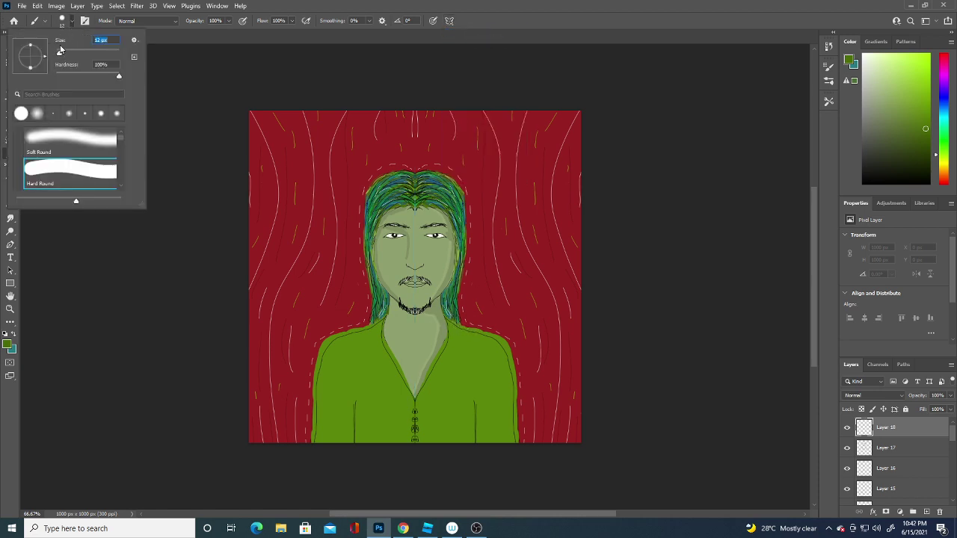
Step: Shade dark green along the right shoulder, lower-right edge and a fold on the shirt's left
{"action": "left_click", "coordinate": [450, 325]}
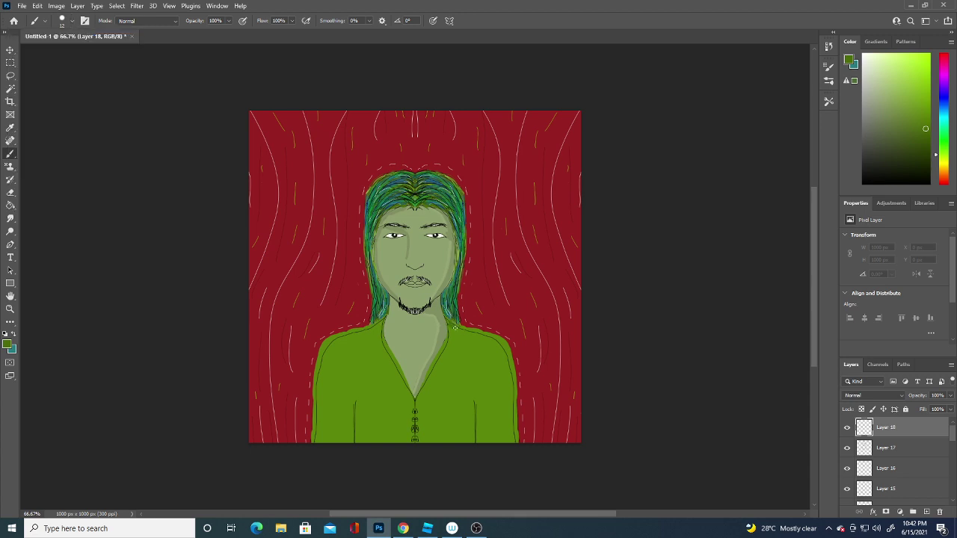
{"action": "mouse_move", "coordinate": [450, 325]}
{"action": "left_mouse_down"}
{"action": "mouse_move", "coordinate": [503, 348]}
{"action": "mouse_move", "coordinate": [516, 433]}
{"action": "mouse_move", "coordinate": [511, 365]}
{"action": "mouse_move", "coordinate": [516, 398]}
{"action": "mouse_move", "coordinate": [513, 372]}
{"action": "mouse_move", "coordinate": [501, 340]}
{"action": "left_mouse_up"}
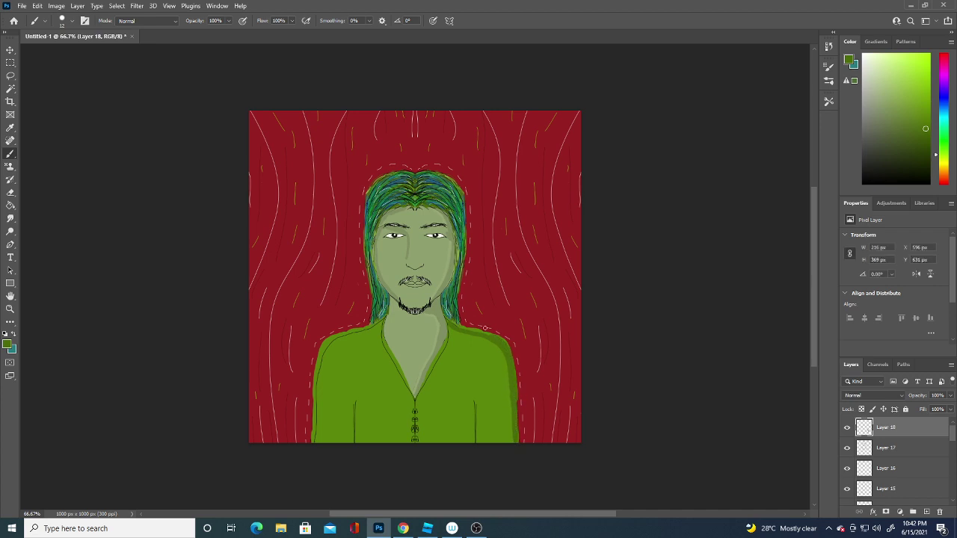
{"action": "left_click_drag", "start_coordinate": [450, 321], "coordinate": [502, 342]}
{"action": "left_click_drag", "start_coordinate": [517, 431], "coordinate": [517, 417]}
{"action": "left_click_drag", "start_coordinate": [356, 401], "coordinate": [356, 449]}
Step: Try a near-white highlight along the right shoulder, then undo it
{"action": "left_click", "coordinate": [9, 343]}
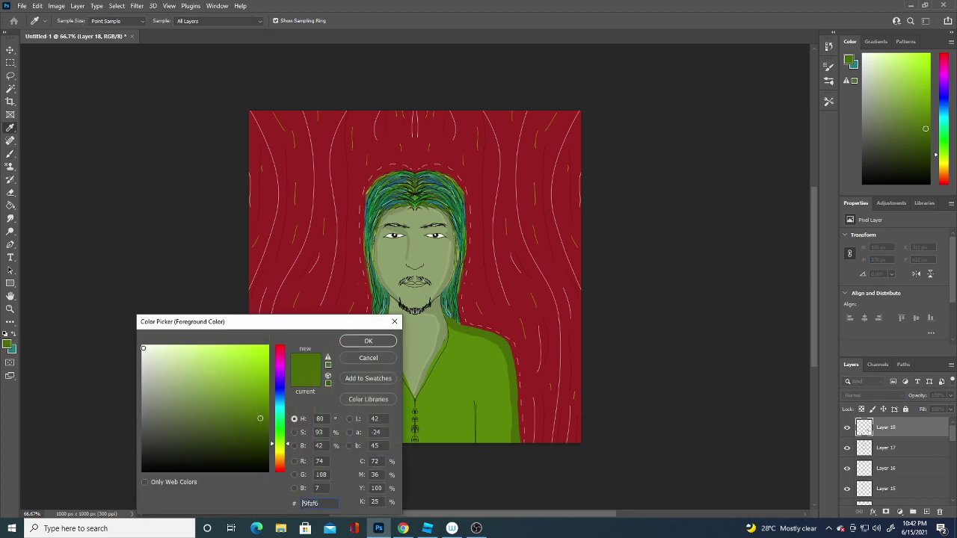
{"action": "left_click", "coordinate": [389, 341]}
{"action": "left_click_drag", "start_coordinate": [453, 331], "coordinate": [497, 344]}
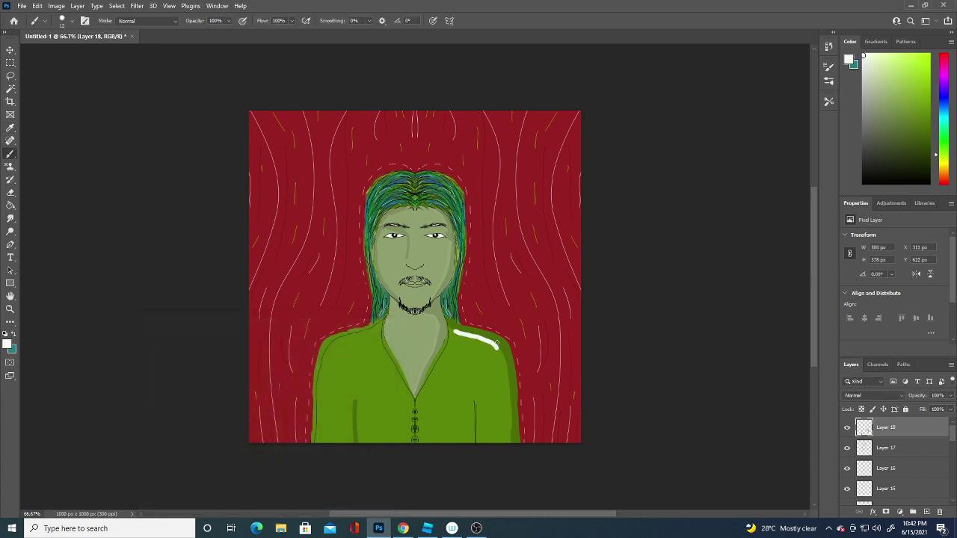
{"action": "key", "text": "ctrl+z"}
Step: Switch to a brighter lime green and paint highlights along the right shoulder and shirt's left side
{"action": "left_click", "coordinate": [9, 345]}
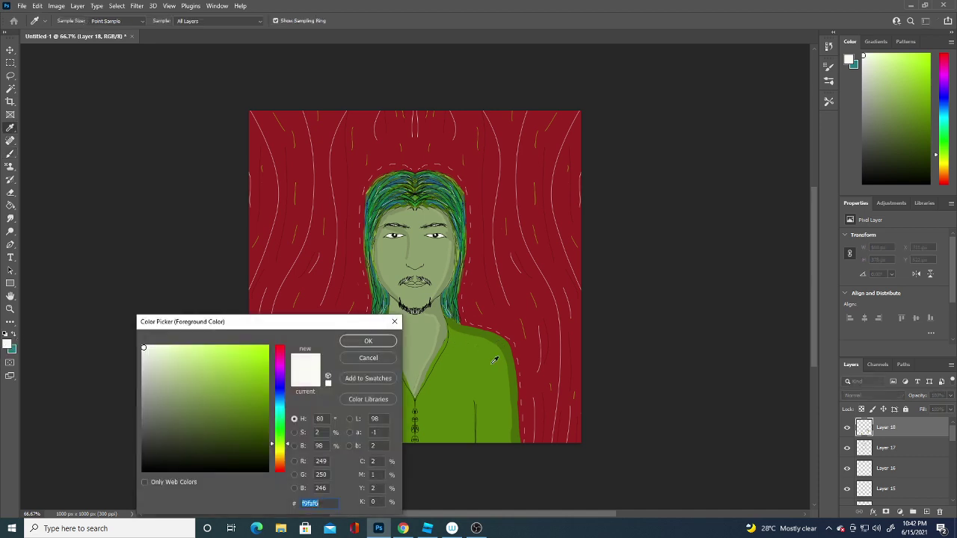
{"action": "left_click", "coordinate": [498, 358]}
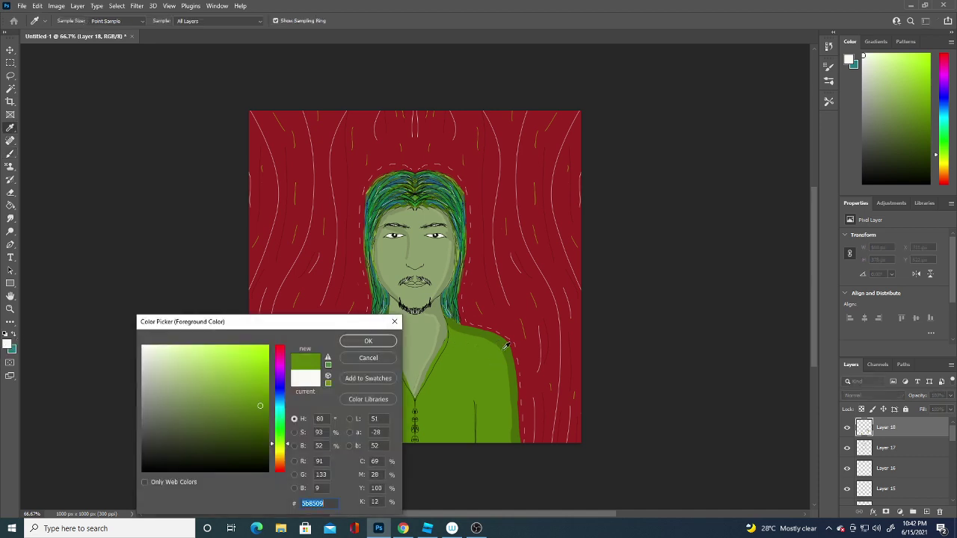
{"action": "left_click", "coordinate": [257, 394]}
{"action": "left_click", "coordinate": [367, 342]}
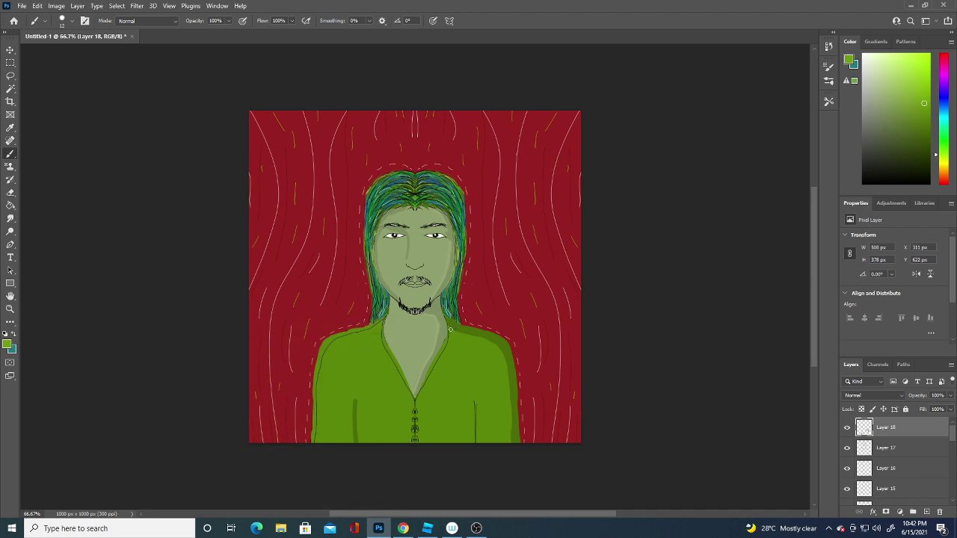
{"action": "mouse_move", "coordinate": [451, 329]}
{"action": "left_mouse_down"}
{"action": "mouse_move", "coordinate": [501, 354]}
{"action": "mouse_move", "coordinate": [508, 467]}
{"action": "left_mouse_up"}
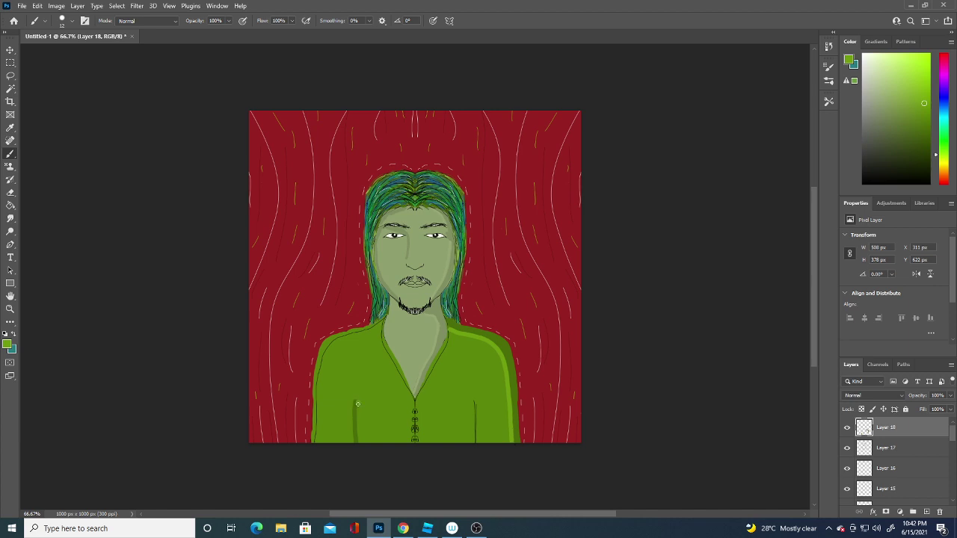
{"action": "left_click_drag", "start_coordinate": [357, 404], "coordinate": [358, 435]}
Step: Try a darker olive green edge up the shirt's left side, then undo it
{"action": "left_click", "coordinate": [10, 345]}
{"action": "left_click_drag", "start_coordinate": [300, 317], "coordinate": [274, 405]}
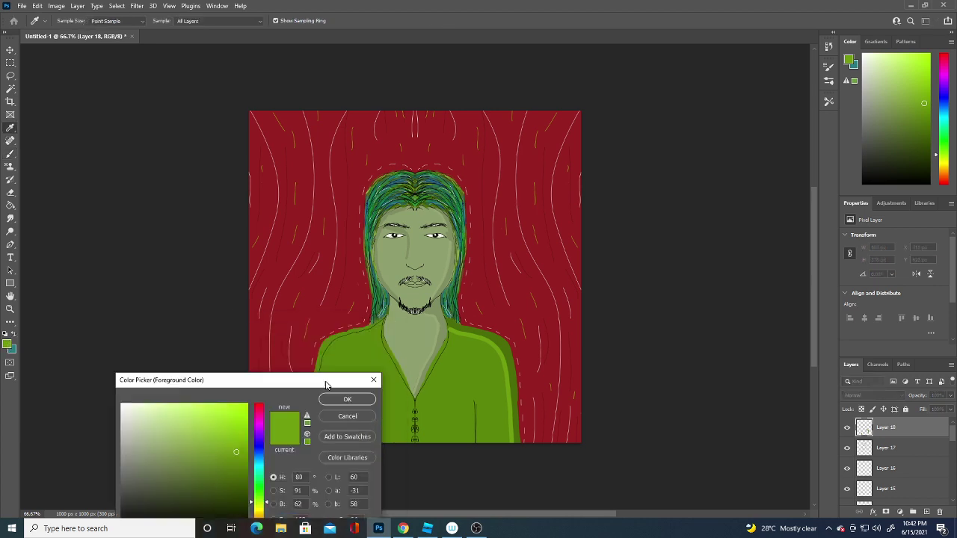
{"action": "left_click_drag", "start_coordinate": [224, 447], "coordinate": [234, 509]}
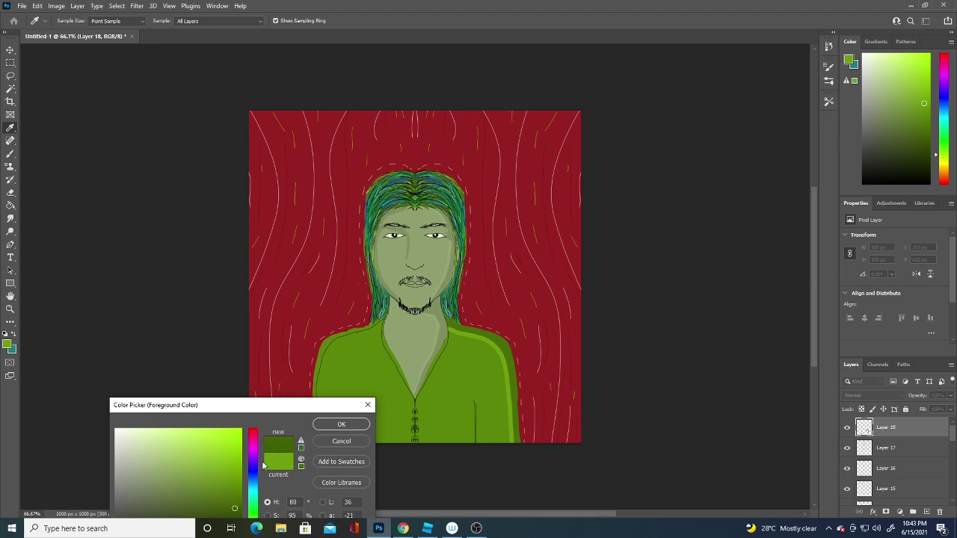
{"action": "left_click", "coordinate": [331, 424]}
{"action": "left_click_drag", "start_coordinate": [314, 447], "coordinate": [319, 364]}
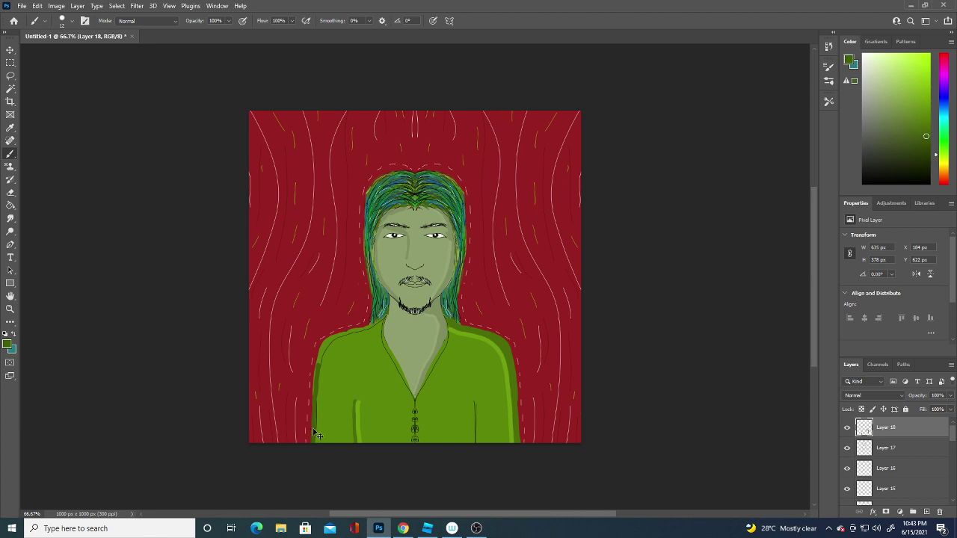
{"action": "key", "text": "ctrl+z"}
{"action": "key", "text": "ctrl+z"}
{"action": "key", "text": "ctrl+z"}
Step: Repaint the shirt's left edge in green sampled from the shirt
{"action": "left_click", "coordinate": [8, 345]}
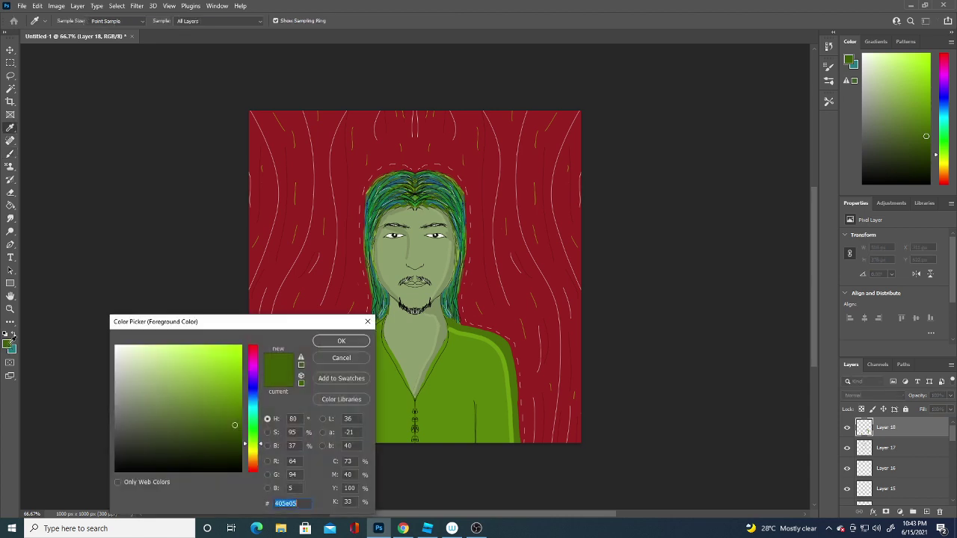
{"action": "left_click", "coordinate": [390, 385]}
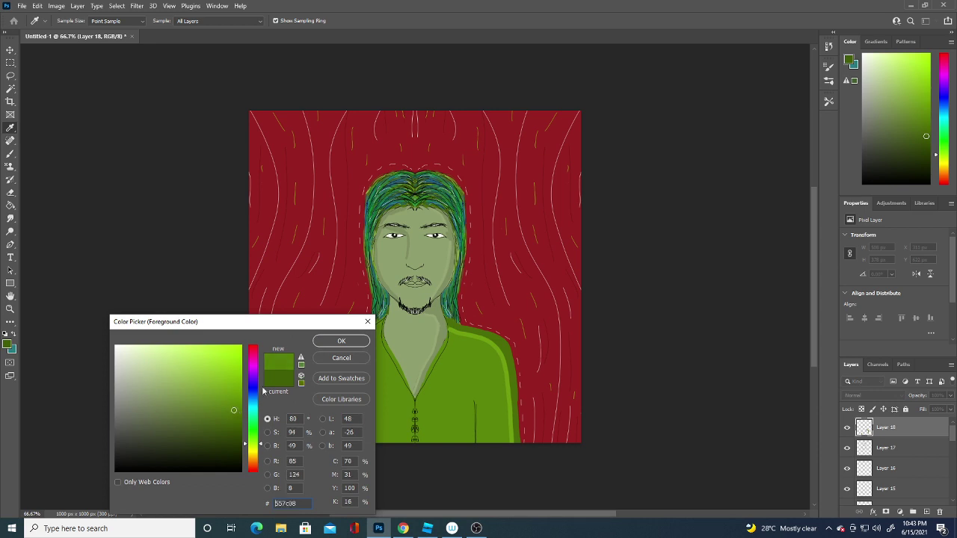
{"action": "left_click", "coordinate": [348, 340]}
{"action": "mouse_move", "coordinate": [312, 444]}
{"action": "left_mouse_down"}
{"action": "mouse_move", "coordinate": [321, 353]}
{"action": "mouse_move", "coordinate": [385, 318]}
{"action": "left_mouse_up"}
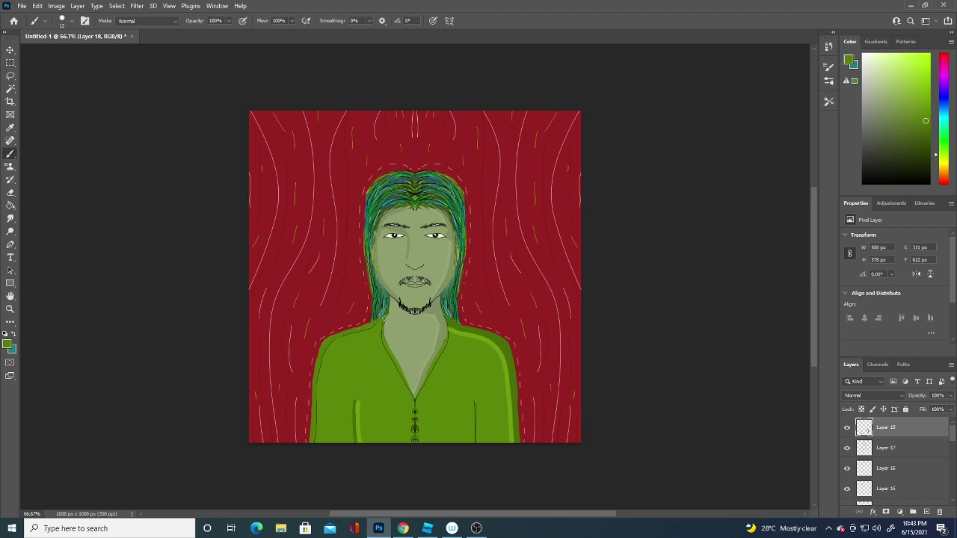
Step: Paint lighter green highlights up the left edge to the shoulder and over the right dark line
{"action": "key", "text": "i"}
{"action": "left_click", "coordinate": [7, 344]}
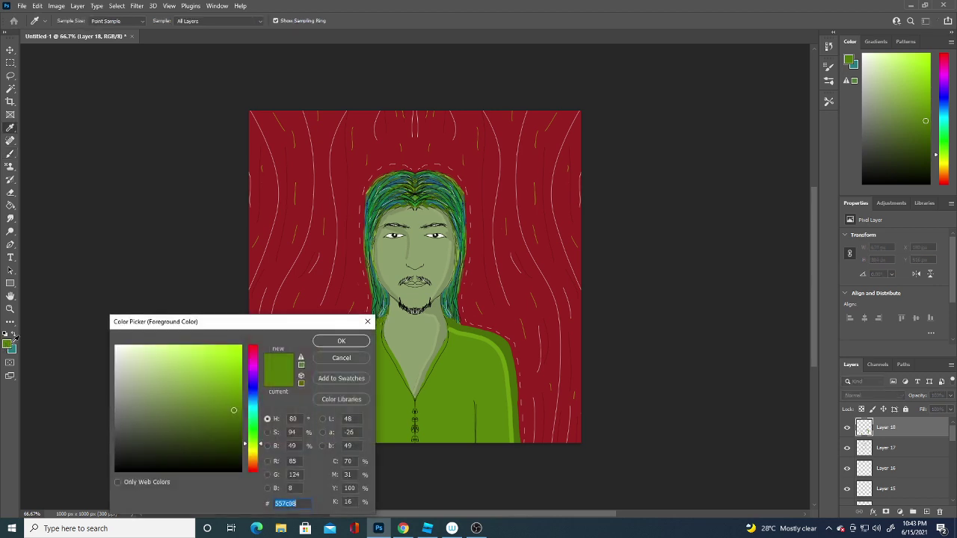
{"action": "left_click", "coordinate": [505, 345]}
{"action": "left_click", "coordinate": [341, 341]}
{"action": "key", "text": "b"}
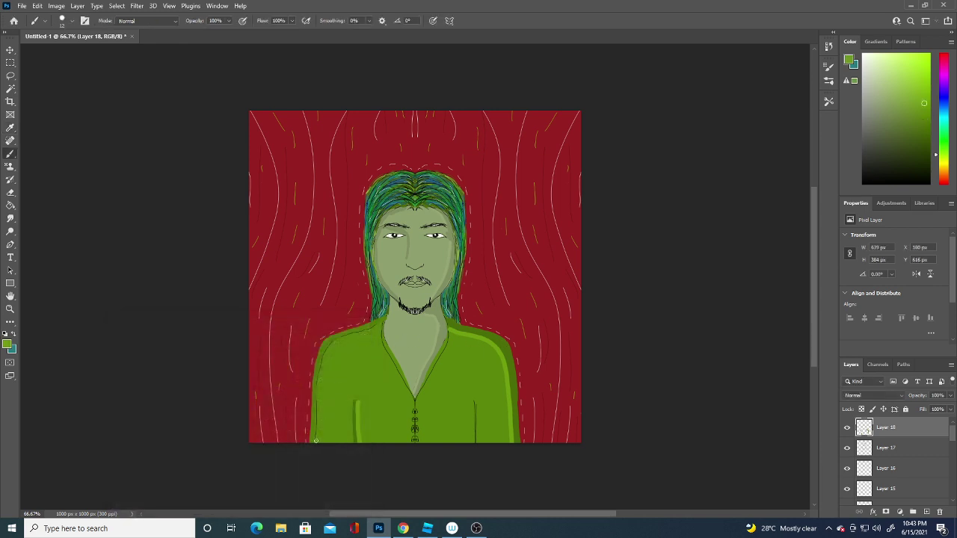
{"action": "left_click_drag", "start_coordinate": [315, 441], "coordinate": [328, 351]}
{"action": "mouse_move", "coordinate": [318, 388]}
{"action": "left_mouse_down"}
{"action": "mouse_move", "coordinate": [332, 344]}
{"action": "mouse_move", "coordinate": [365, 329]}
{"action": "left_mouse_up"}
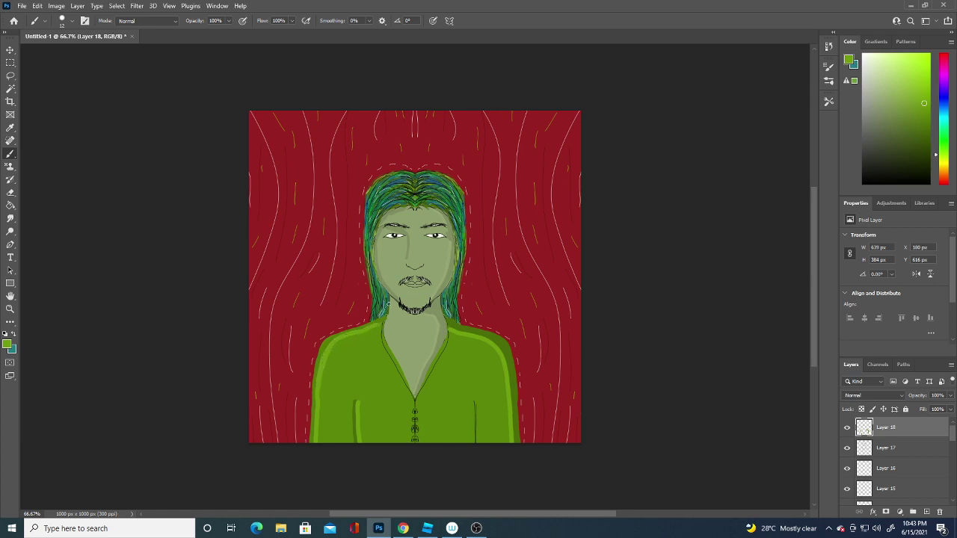
{"action": "left_click_drag", "start_coordinate": [473, 407], "coordinate": [473, 441]}
Step: Shade a dark green right fold, both V-neck edges and the centre line over the button marks
{"action": "left_click", "coordinate": [8, 345]}
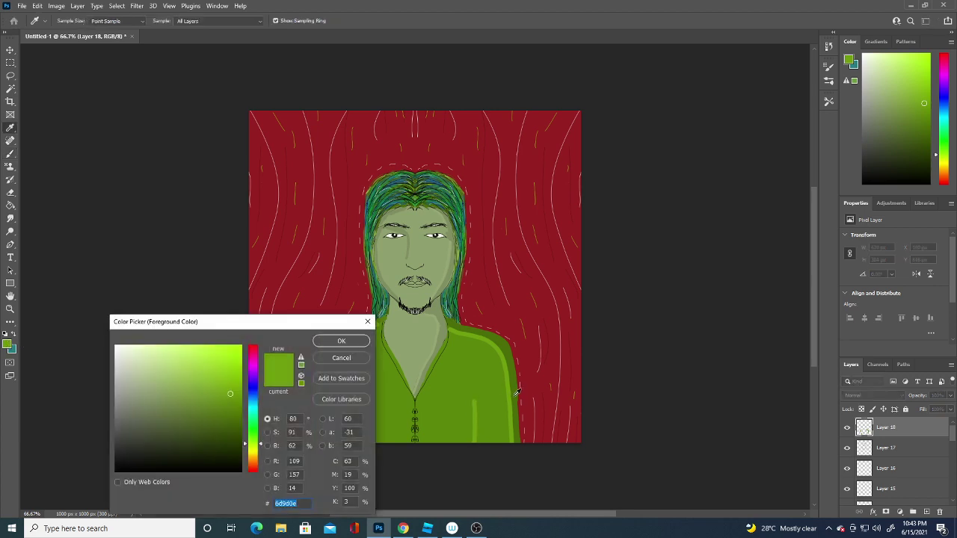
{"action": "left_click", "coordinate": [456, 366]}
{"action": "key", "text": "Return"}
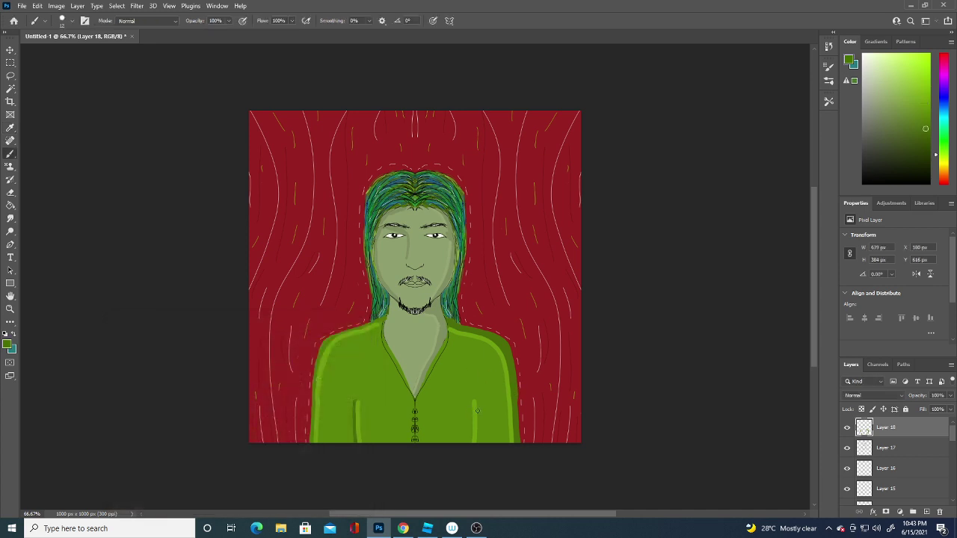
{"action": "left_click_drag", "start_coordinate": [472, 404], "coordinate": [470, 433]}
{"action": "left_click_drag", "start_coordinate": [417, 401], "coordinate": [451, 326]}
{"action": "mouse_move", "coordinate": [379, 329]}
{"action": "left_mouse_down"}
{"action": "mouse_move", "coordinate": [415, 401]}
{"action": "mouse_move", "coordinate": [413, 447]}
{"action": "left_mouse_up"}
{"action": "mouse_move", "coordinate": [413, 407]}
{"action": "left_mouse_down"}
{"action": "mouse_move", "coordinate": [411, 440]}
{"action": "mouse_move", "coordinate": [413, 391]}
{"action": "left_mouse_up"}
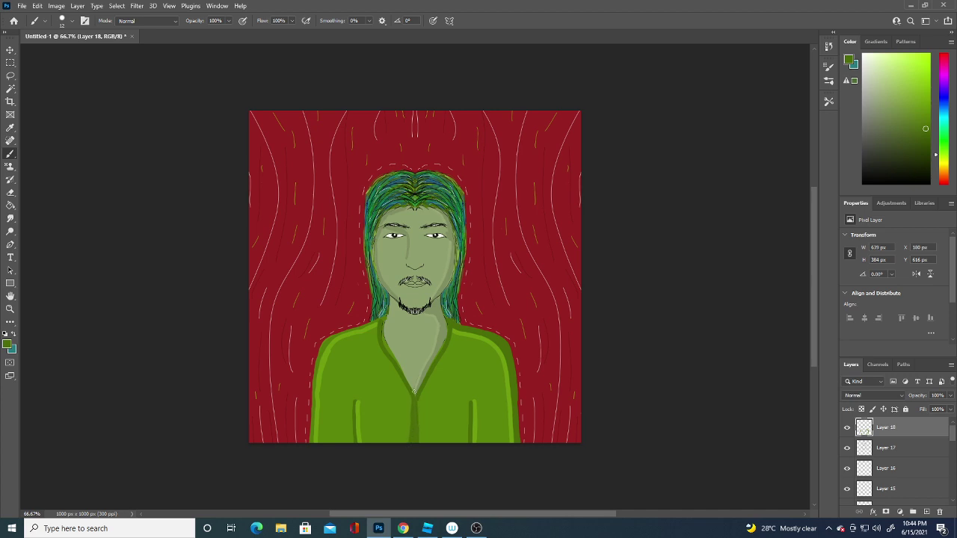
Step: Brighten the upper centre line and cover the dark collar line with bright shirt green
{"action": "left_click", "coordinate": [8, 346]}
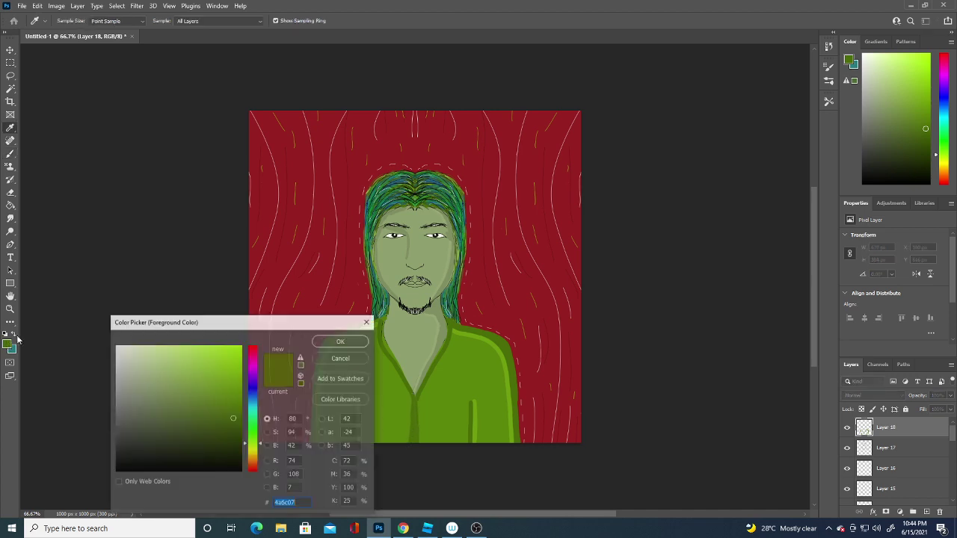
{"action": "left_click", "coordinate": [481, 405]}
{"action": "left_click", "coordinate": [341, 341]}
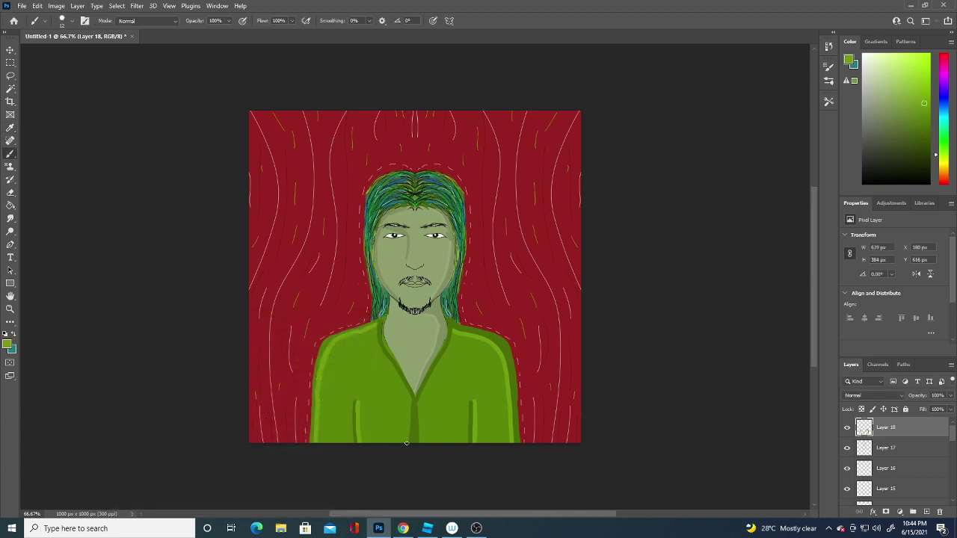
{"action": "left_click_drag", "start_coordinate": [410, 408], "coordinate": [408, 392]}
{"action": "mouse_move", "coordinate": [396, 371]}
{"action": "left_mouse_down"}
{"action": "mouse_move", "coordinate": [380, 349]}
{"action": "mouse_move", "coordinate": [380, 323]}
{"action": "left_mouse_up"}
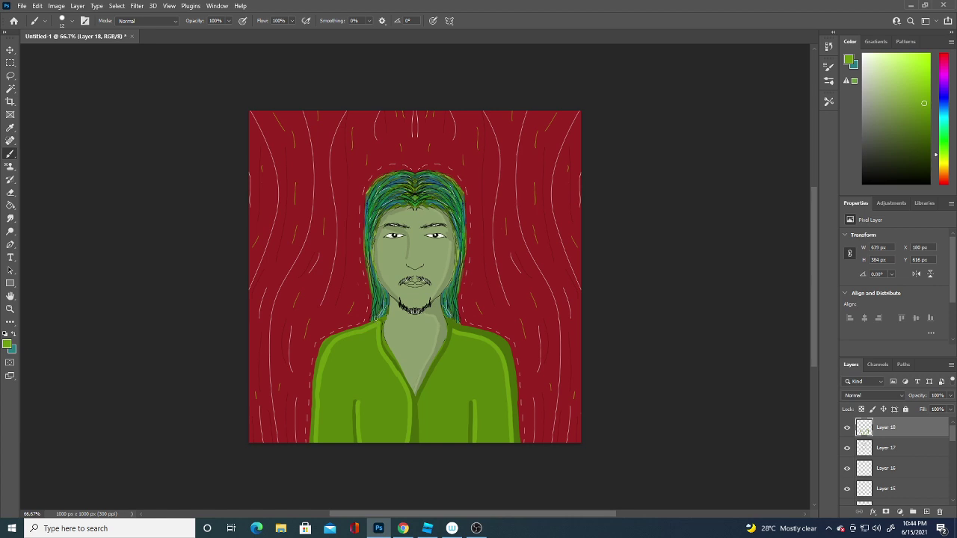
Step: Set the foreground colour to black 000000 and the brush size to 1 px
{"action": "left_click", "coordinate": [7, 344]}
{"action": "type", "text": "000000"}
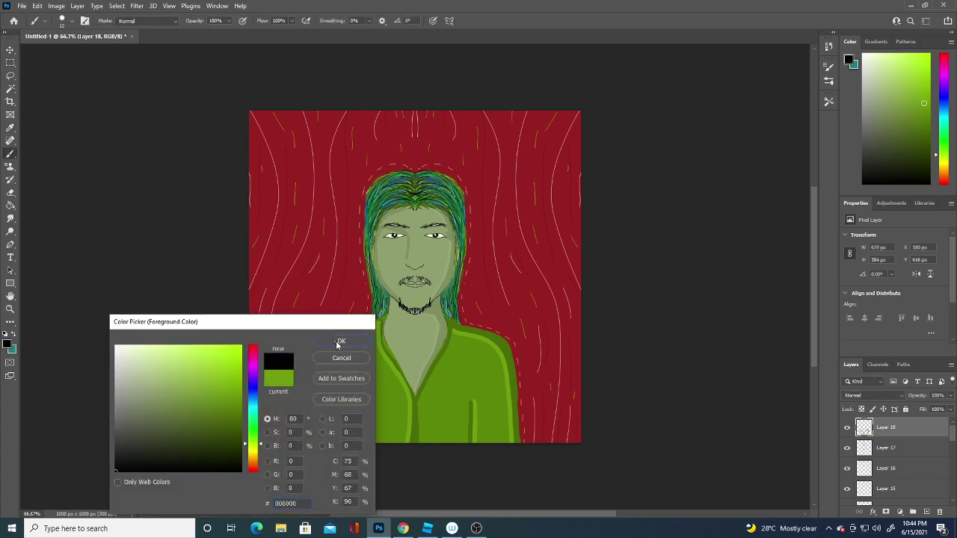
{"action": "left_click", "coordinate": [335, 342]}
{"action": "left_click", "coordinate": [69, 21]}
{"action": "left_click_drag", "start_coordinate": [61, 54], "coordinate": [41, 52]}
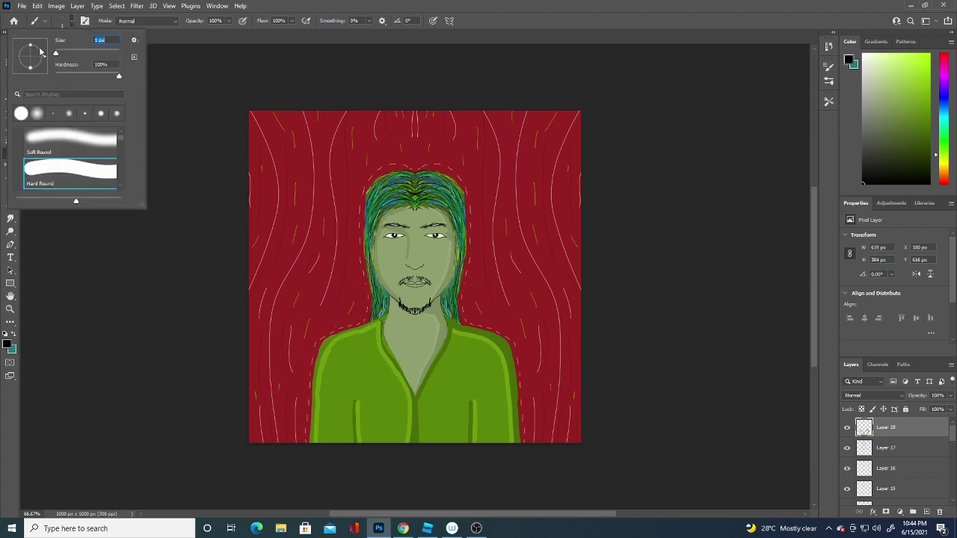
Step: On new Layer 19, draw a thin black loop near the shirt's lower right, redrawing it once
{"action": "left_click", "coordinate": [926, 512]}
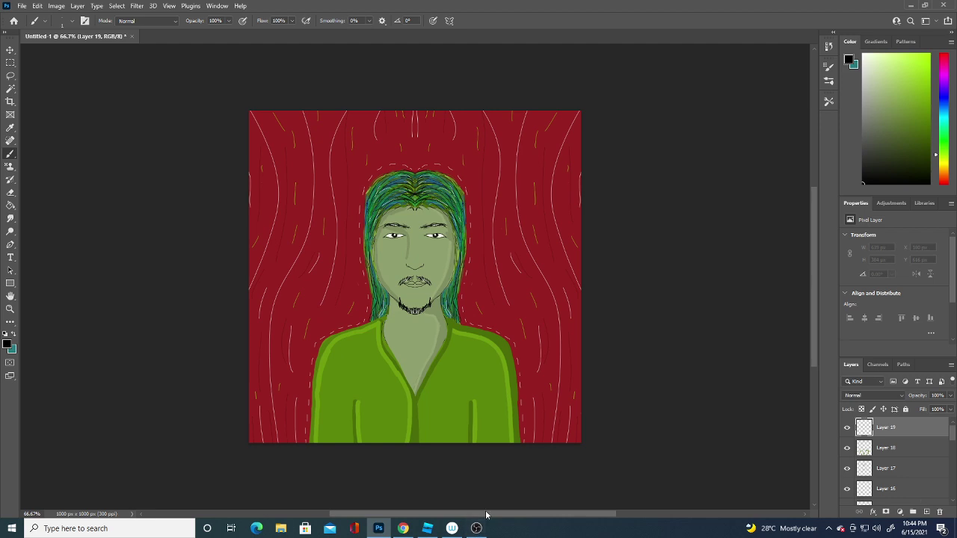
{"action": "mouse_move", "coordinate": [536, 412]}
{"action": "left_mouse_down"}
{"action": "mouse_move", "coordinate": [527, 421]}
{"action": "mouse_move", "coordinate": [549, 353]}
{"action": "left_mouse_up"}
{"action": "key", "text": "ctrl+z"}
{"action": "left_click_drag", "start_coordinate": [539, 411], "coordinate": [540, 414]}
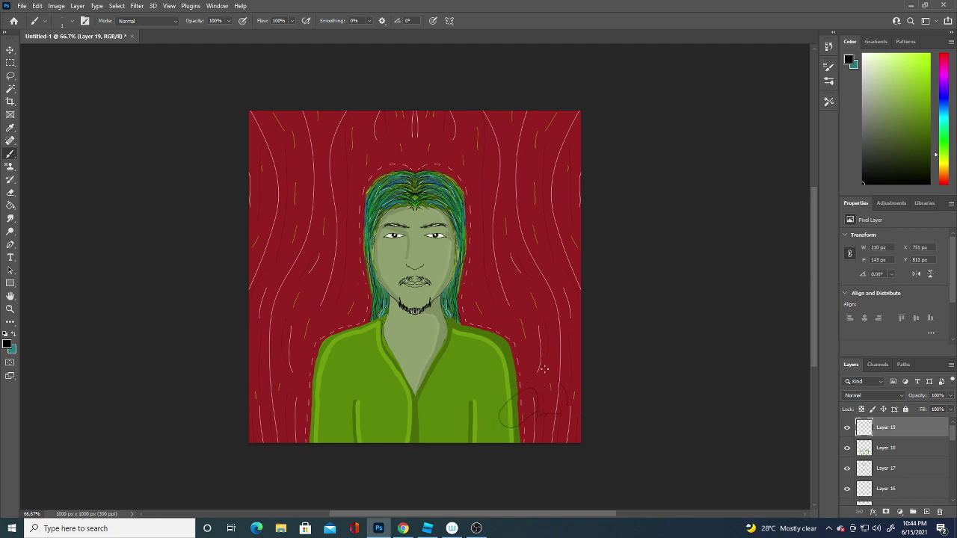